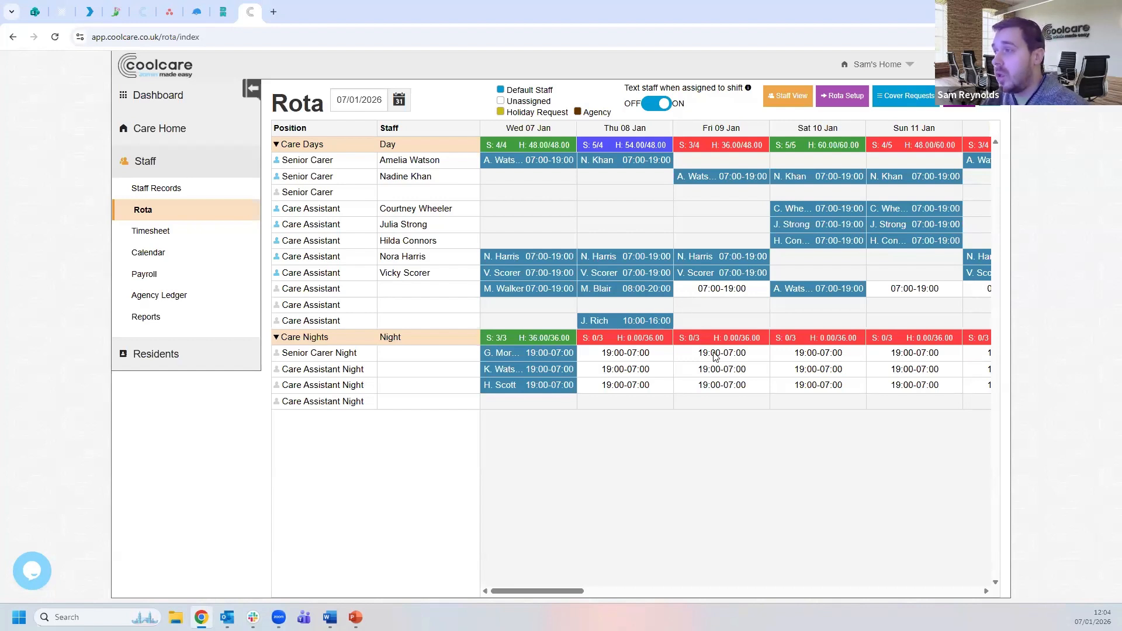
# - Text two available carers asking them to cover the unfilled Thu 08 Jan night shift
pyautogui.click(630, 388)
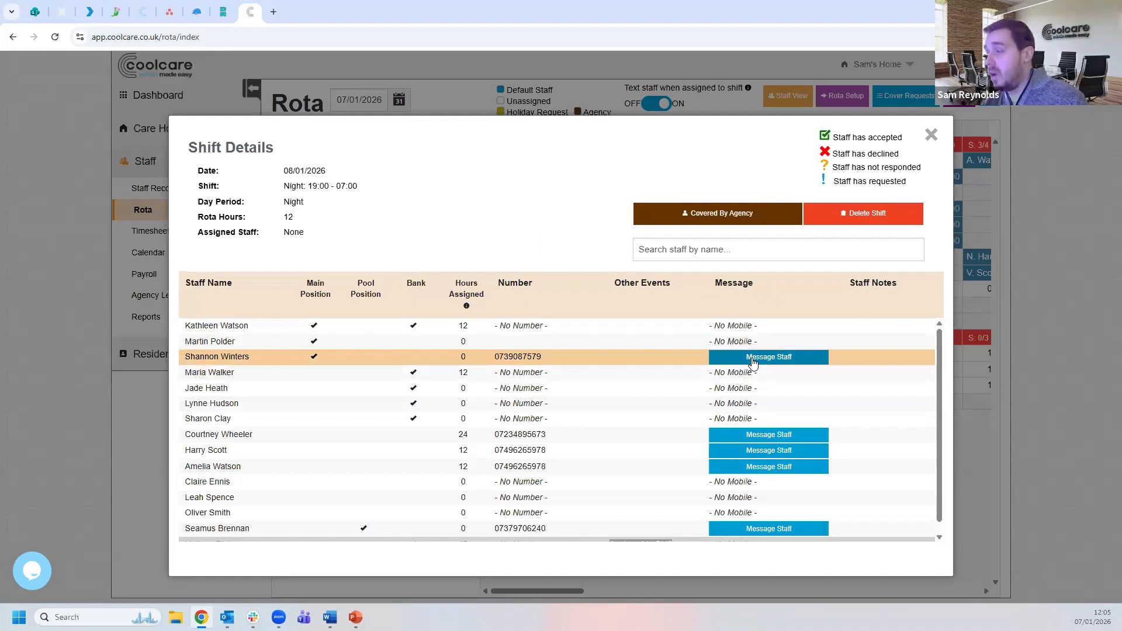
pyautogui.scroll(-1, 755, 360)
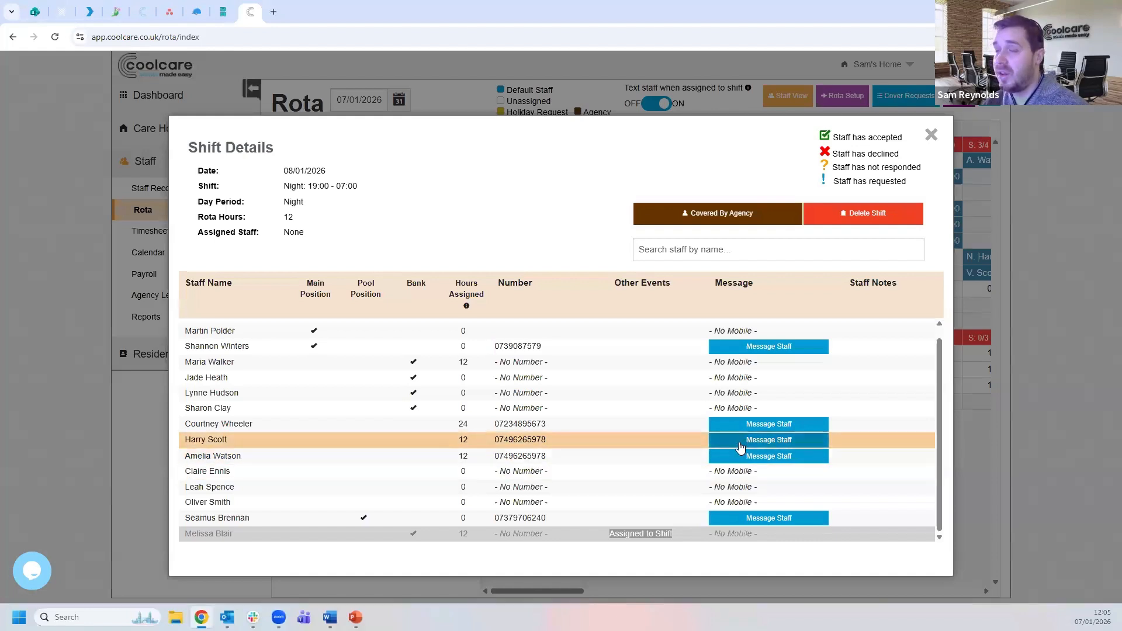
pyautogui.click(752, 445)
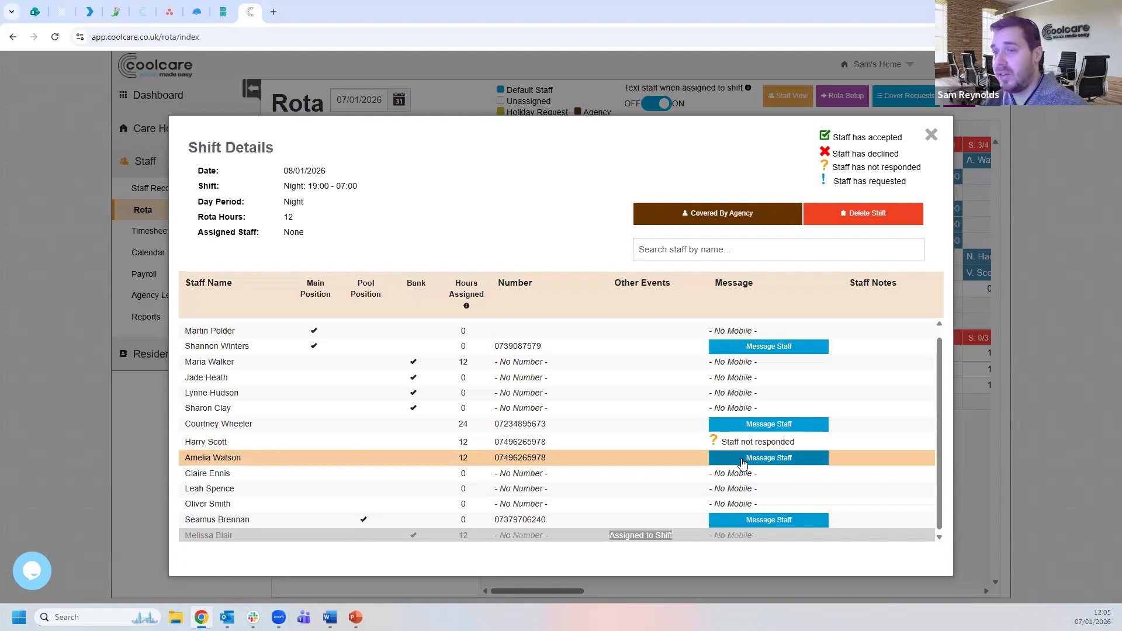
pyautogui.click(743, 462)
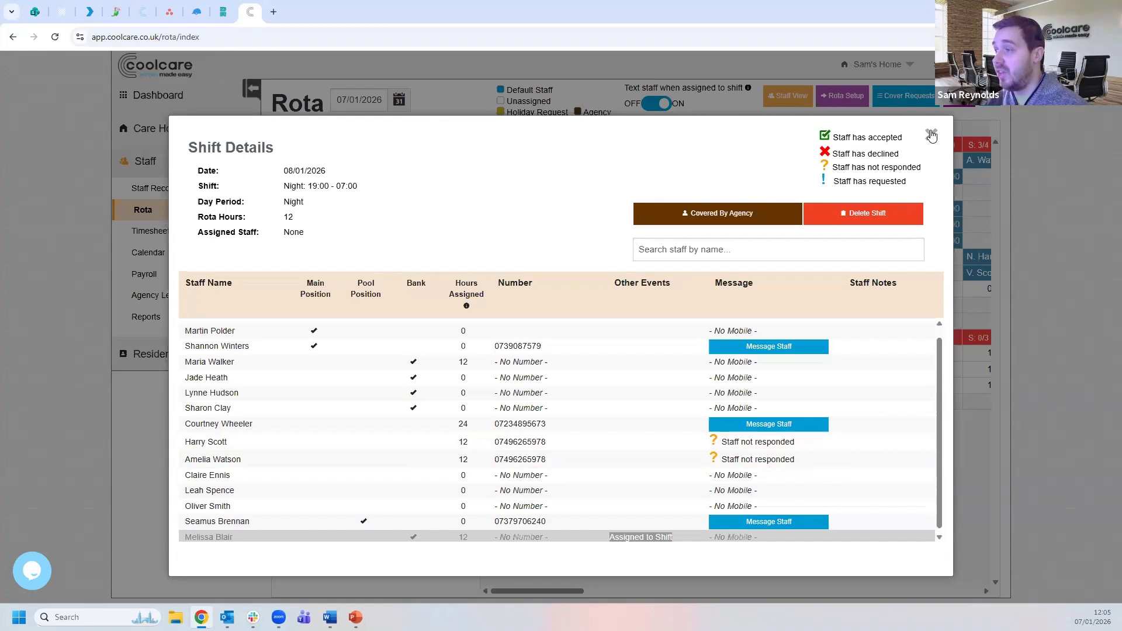
pyautogui.click(1038, 185)
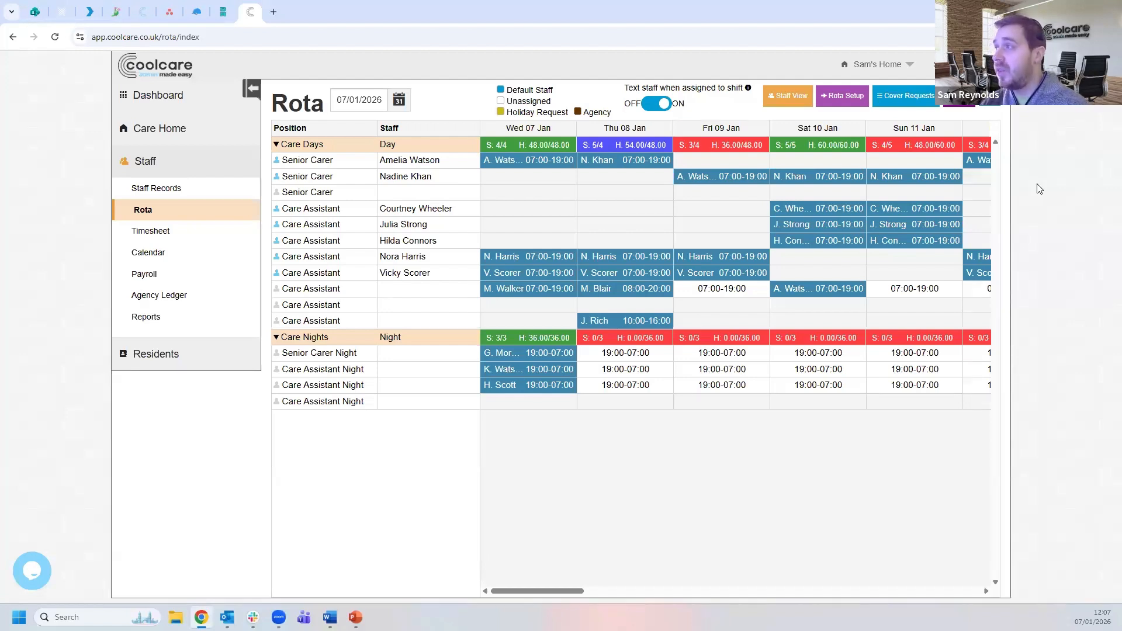
# - Bring up the Cover Requests panel listing the 08/01/2026 19:00–07:00 night request
pyautogui.click(917, 111)
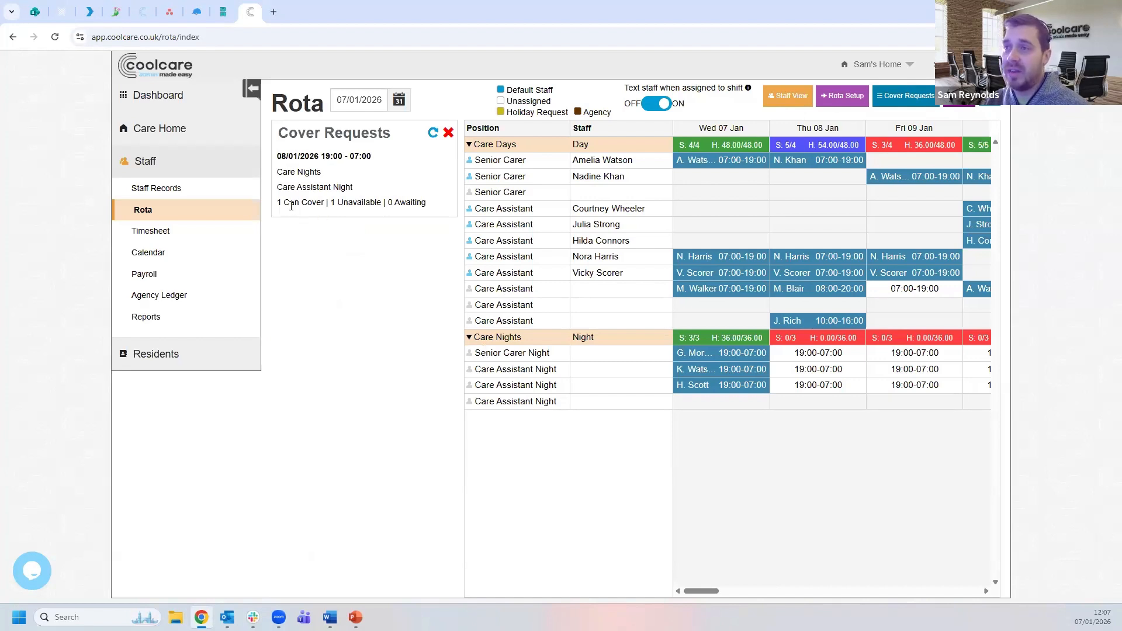
# - Highlight the 08/01/2026 request's responses: 1 Can Cover, 1 Unavailable, 0 Awaiting
pyautogui.moveTo(279, 203); pyautogui.dragTo(433, 208)
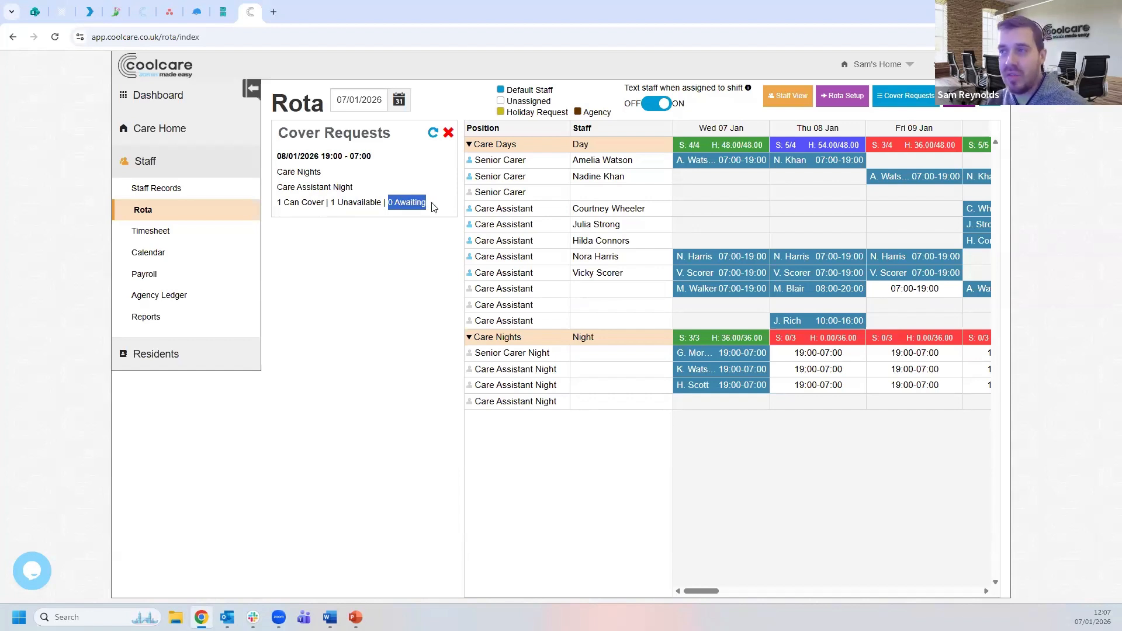
pyautogui.click(354, 201)
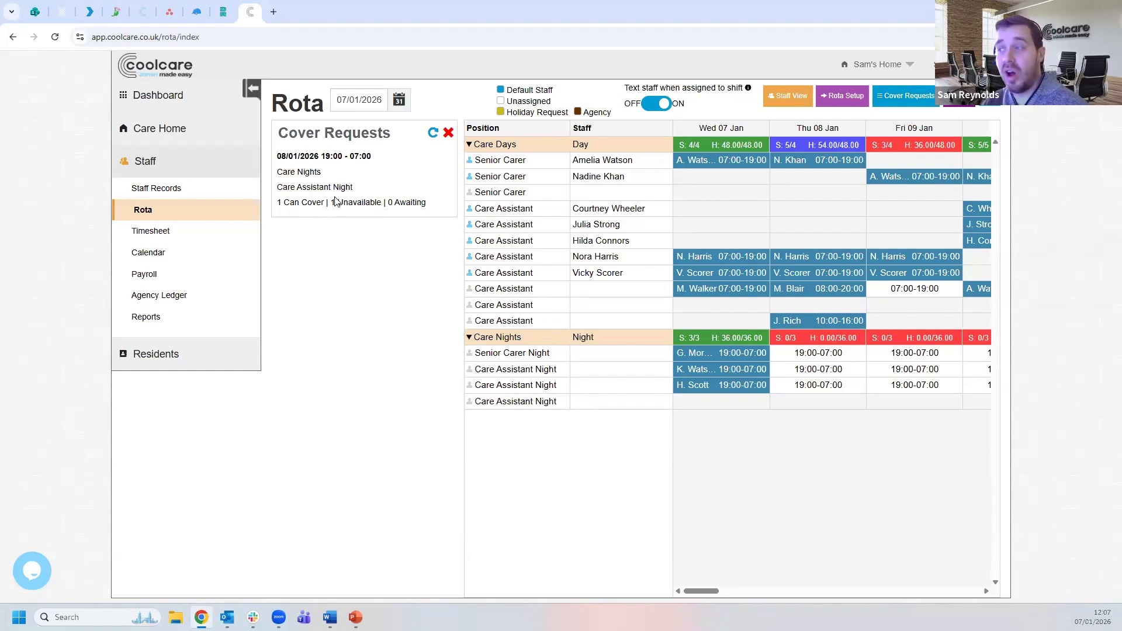
# - Assign the carer who accepted to the Thu 08 Jan 19:00–07:00 Care Assistant Night shift
pyautogui.click(824, 373)
pyautogui.scroll(-1, 824, 370)
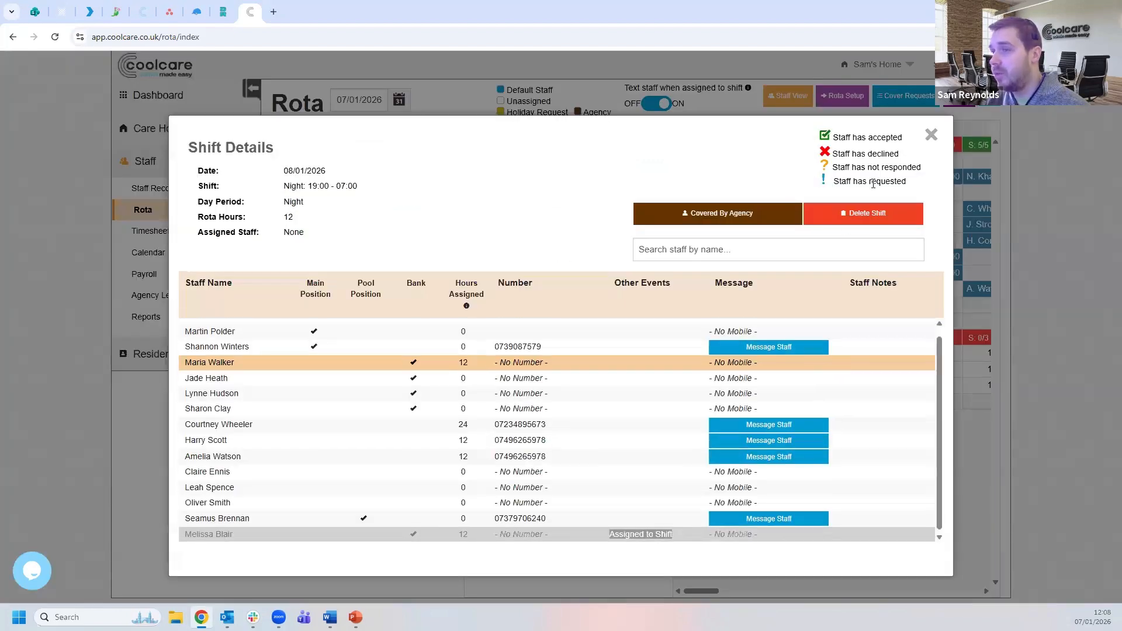
pyautogui.click(931, 135)
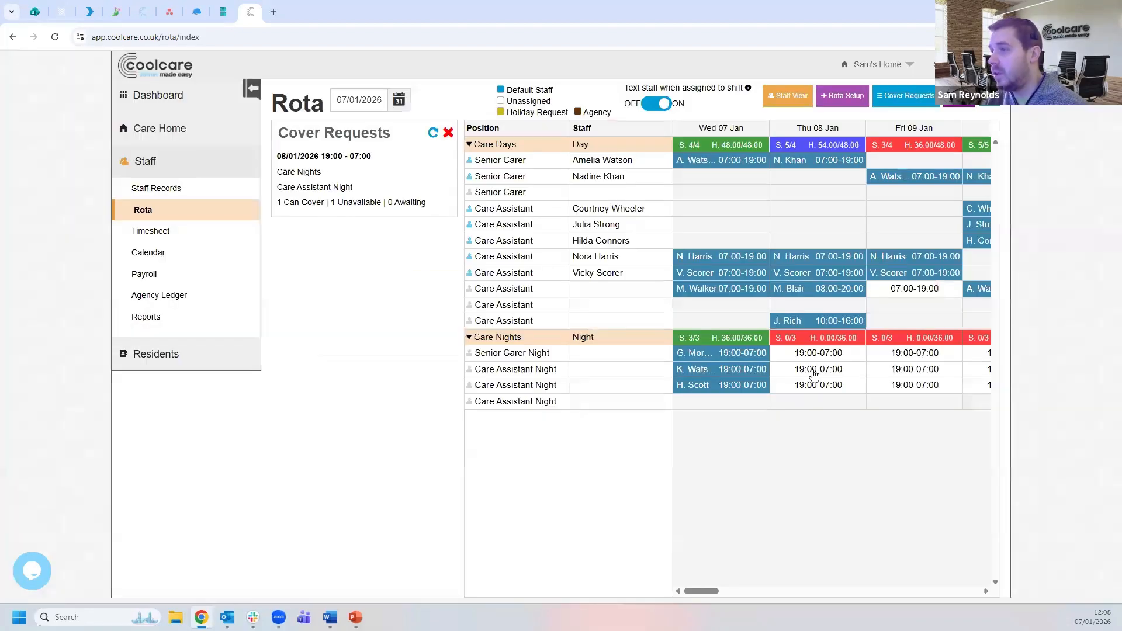
pyautogui.click(814, 375)
pyautogui.scroll(-1, 816, 380)
pyautogui.click(936, 126)
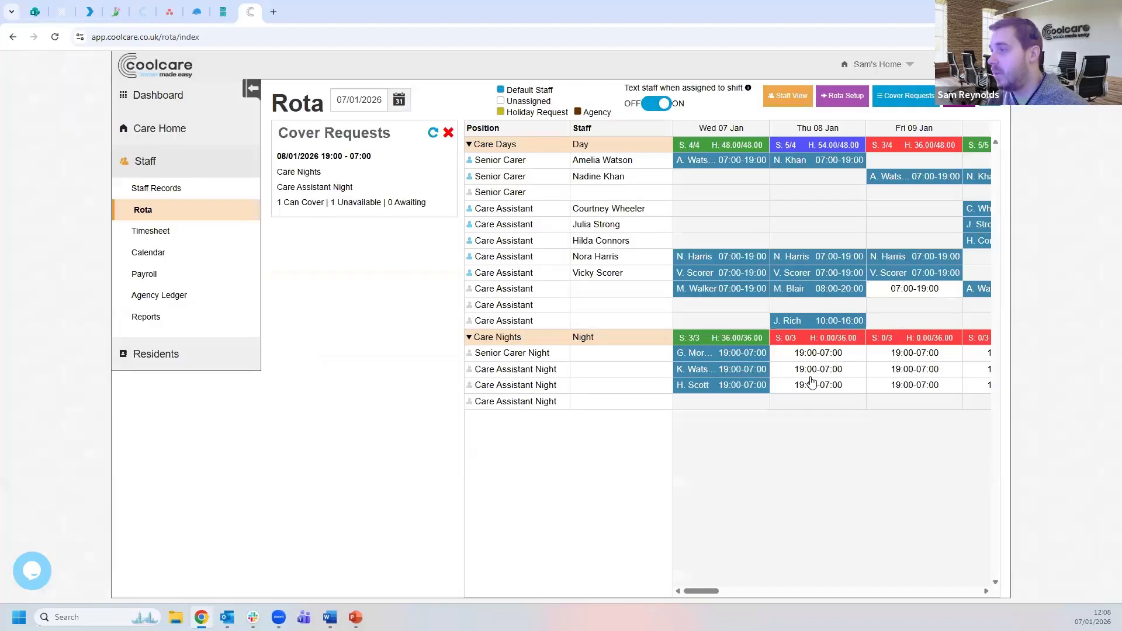
pyautogui.click(814, 385)
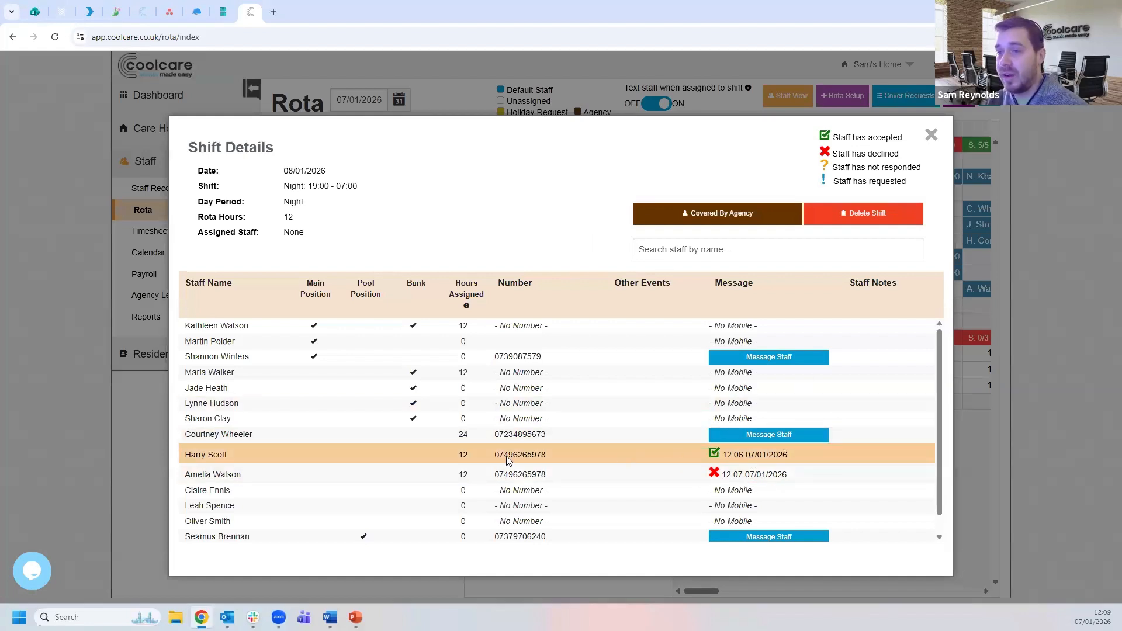
pyautogui.click(725, 456)
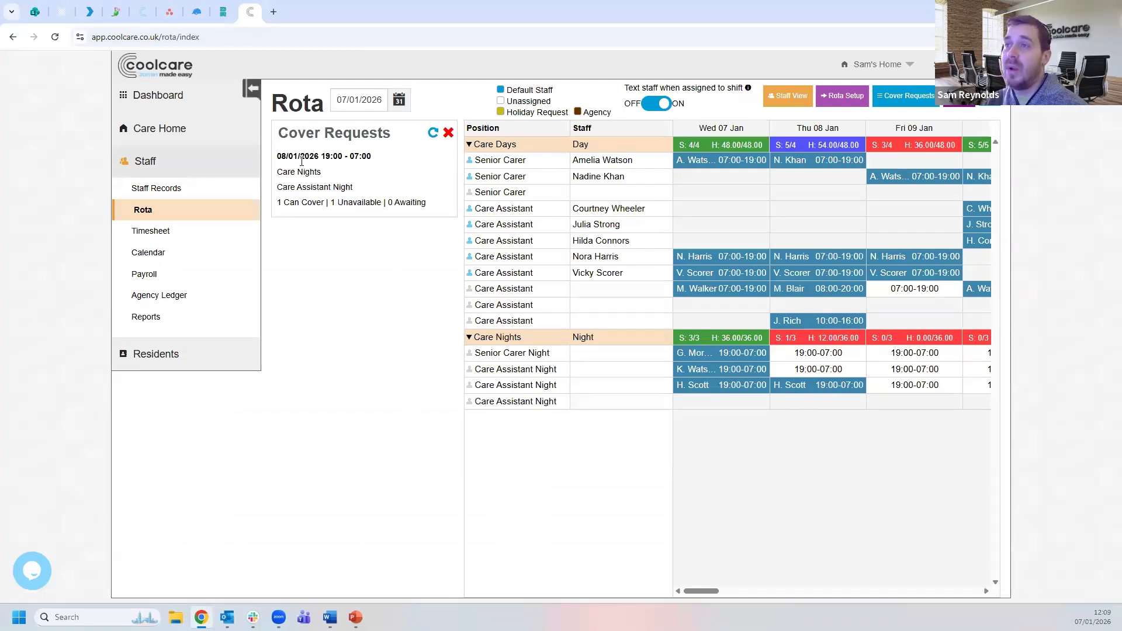
# - Refresh Cover Requests to confirm none remain outstanding, then close the panel
pyautogui.click(433, 135)
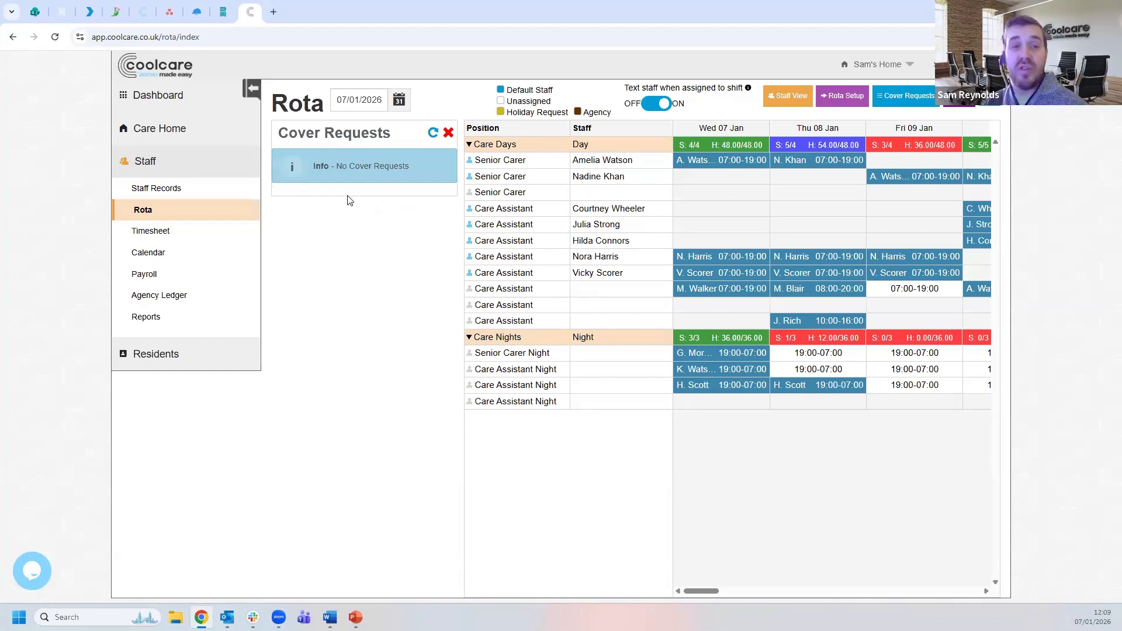
pyautogui.click(448, 133)
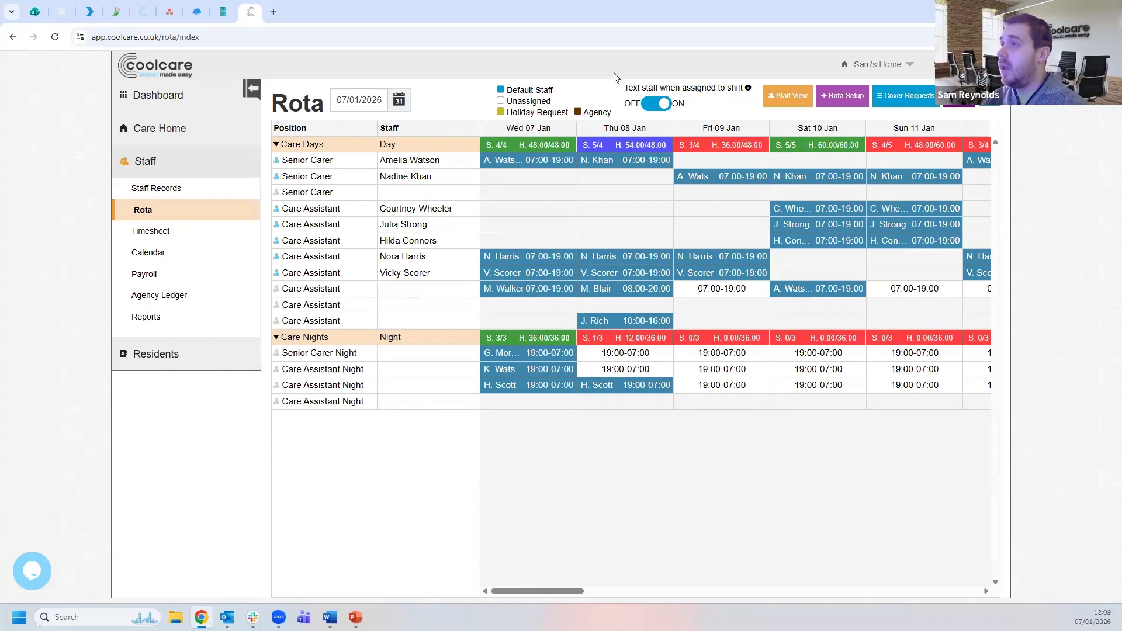
pyautogui.moveTo(626, 87); pyautogui.dragTo(727, 77)
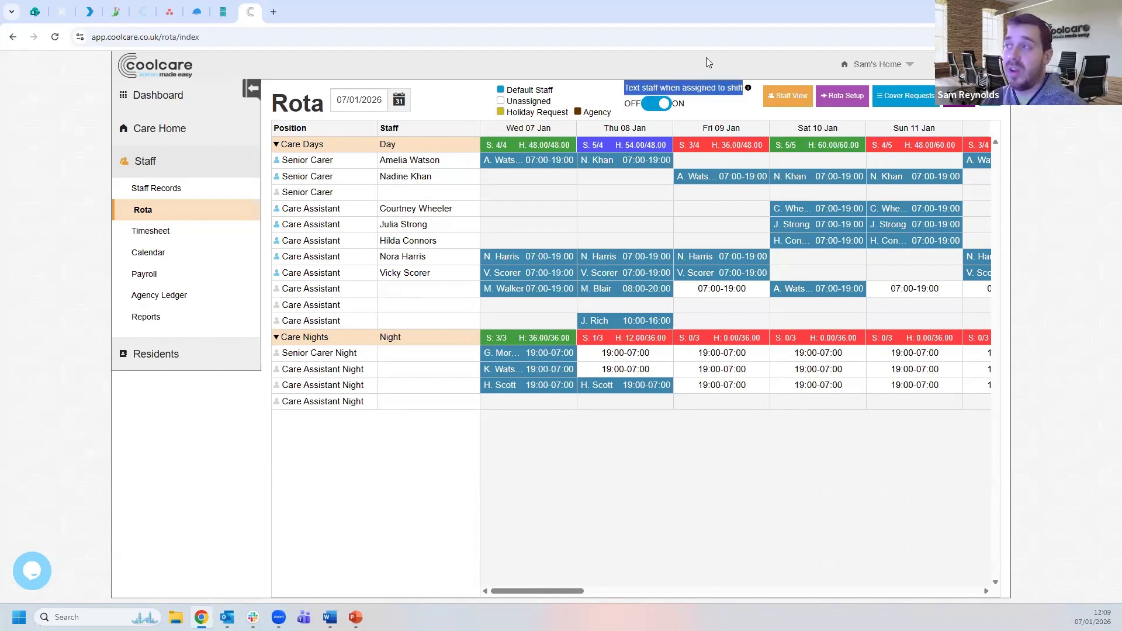
# - Turn 'Text staff when assigned to shift' off and back on, then view the Sun 11 Jan day shift
pyautogui.click(749, 89)
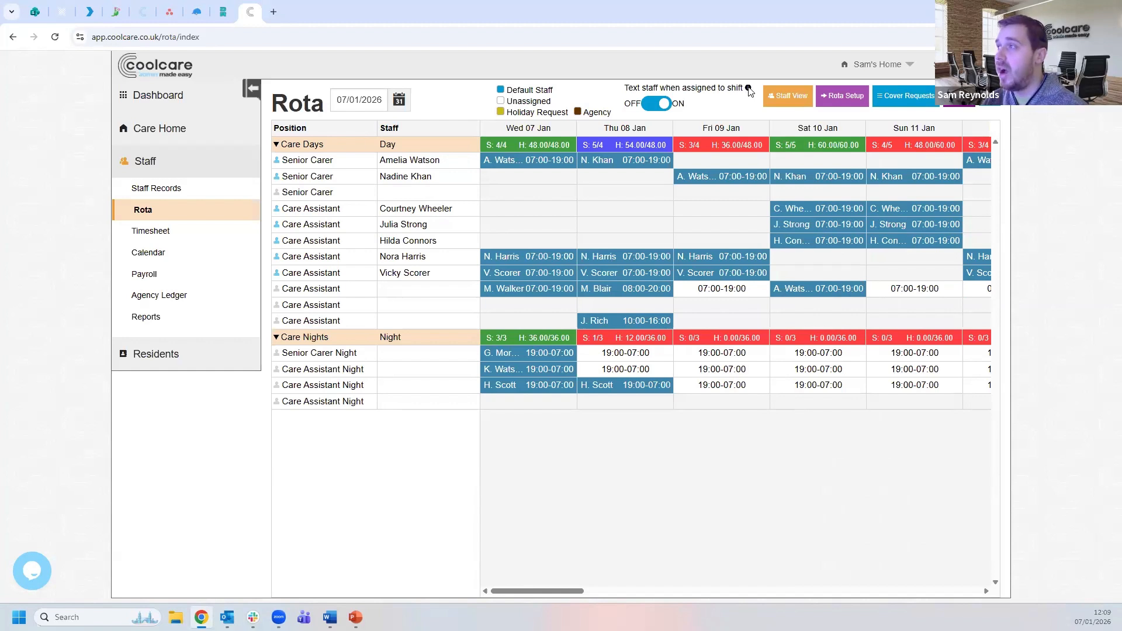
pyautogui.moveTo(748, 89)
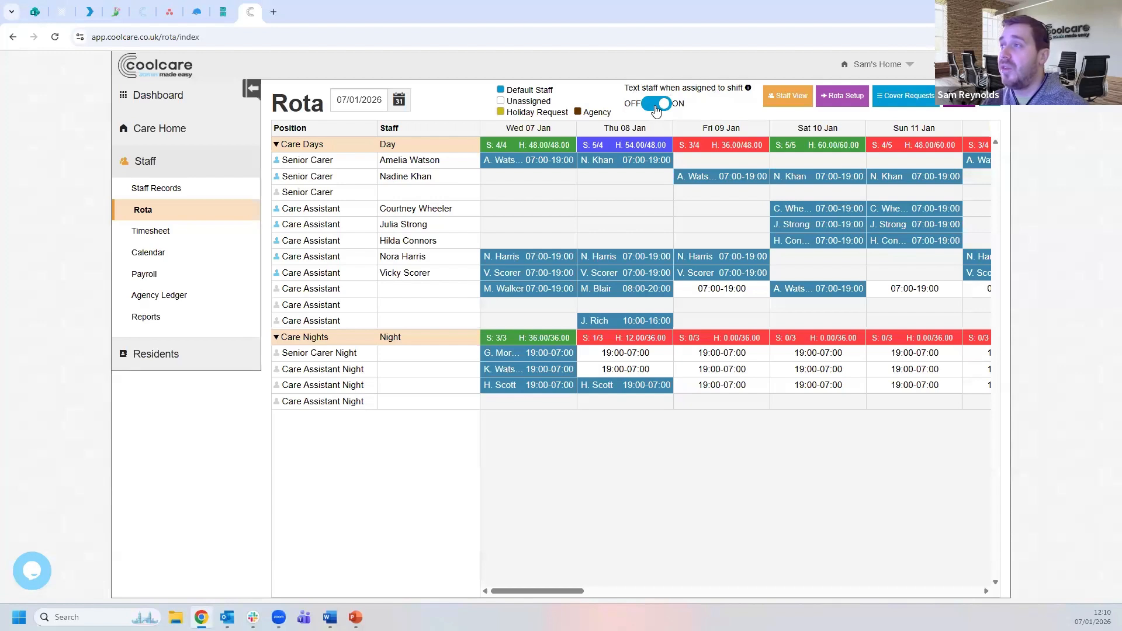
pyautogui.click(652, 103)
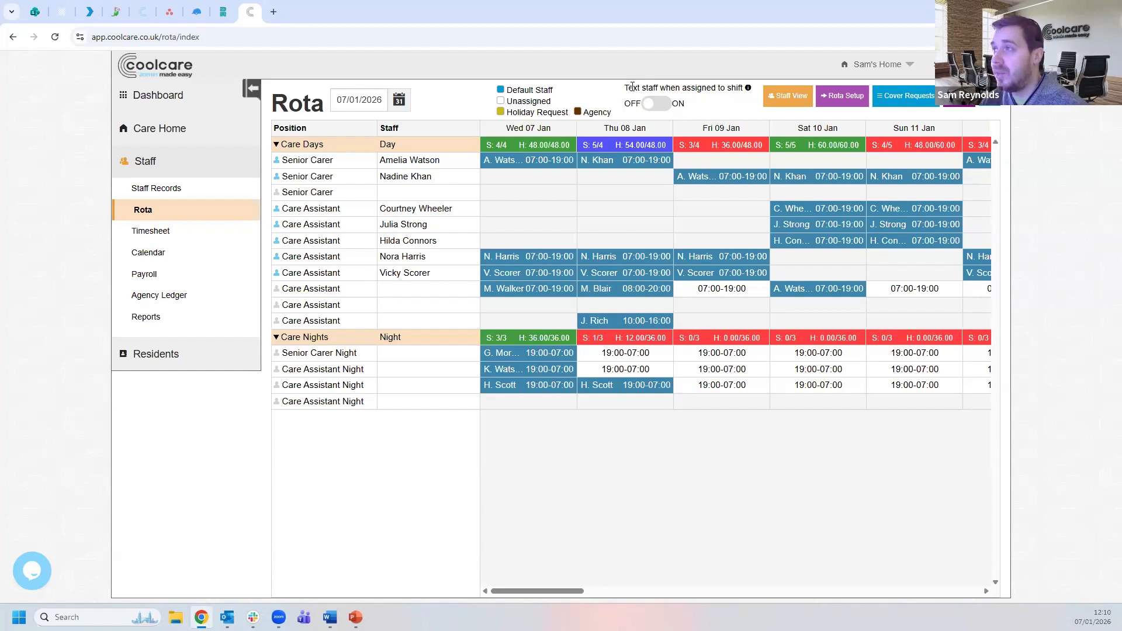
pyautogui.click(654, 104)
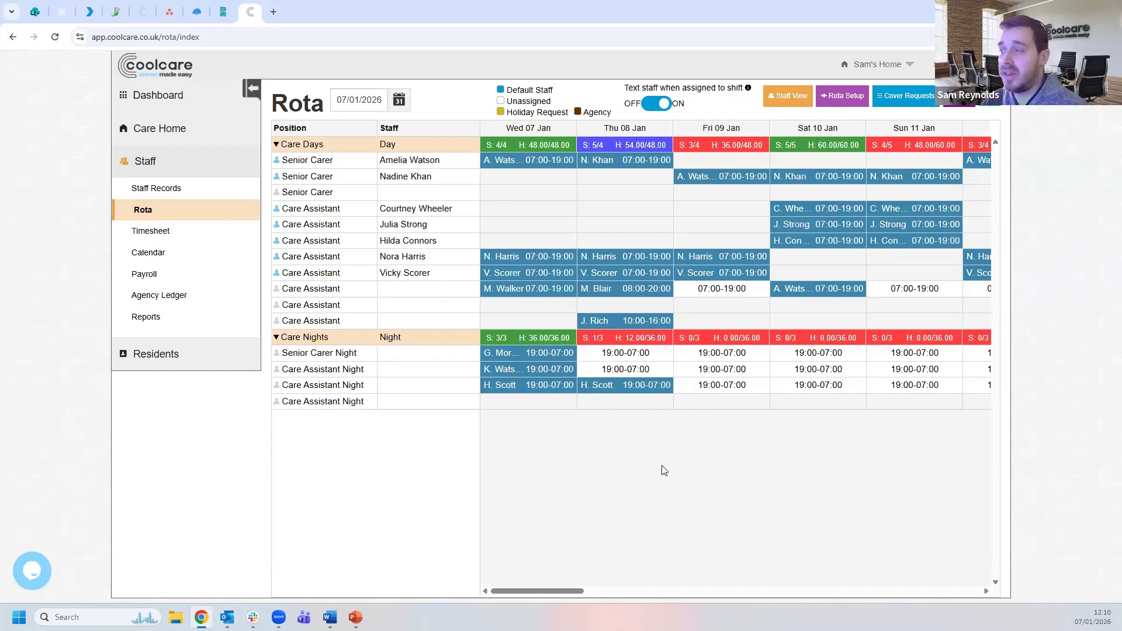
pyautogui.click(903, 290)
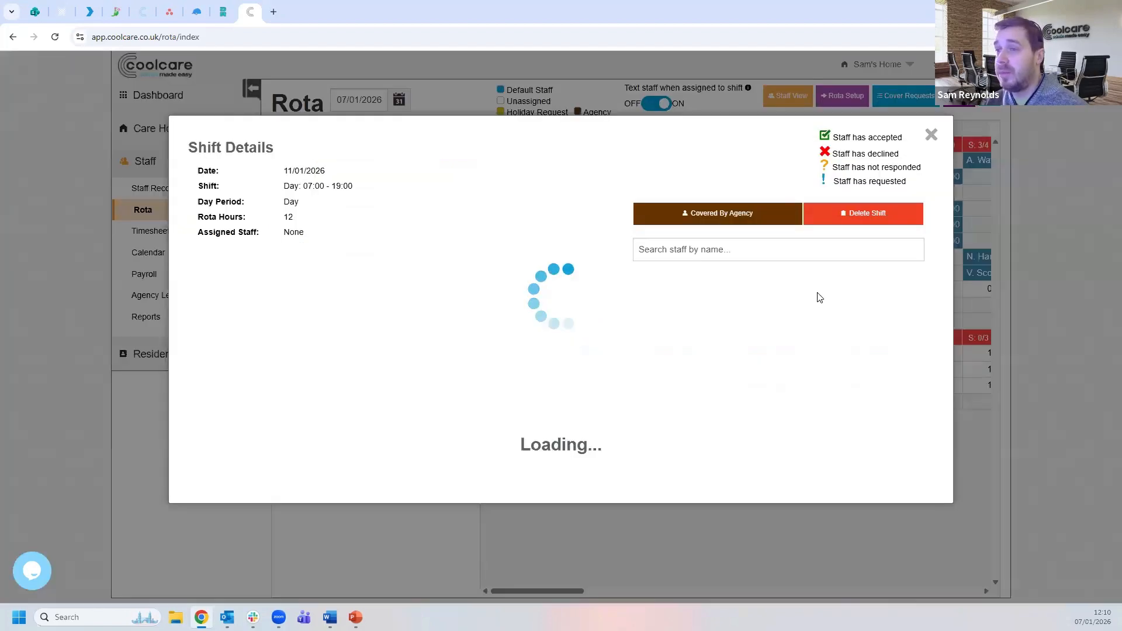
# - Close the Sun 11 Jan shift details and confirm the Cover Requests list is empty
pyautogui.scroll(-5, 563, 418)
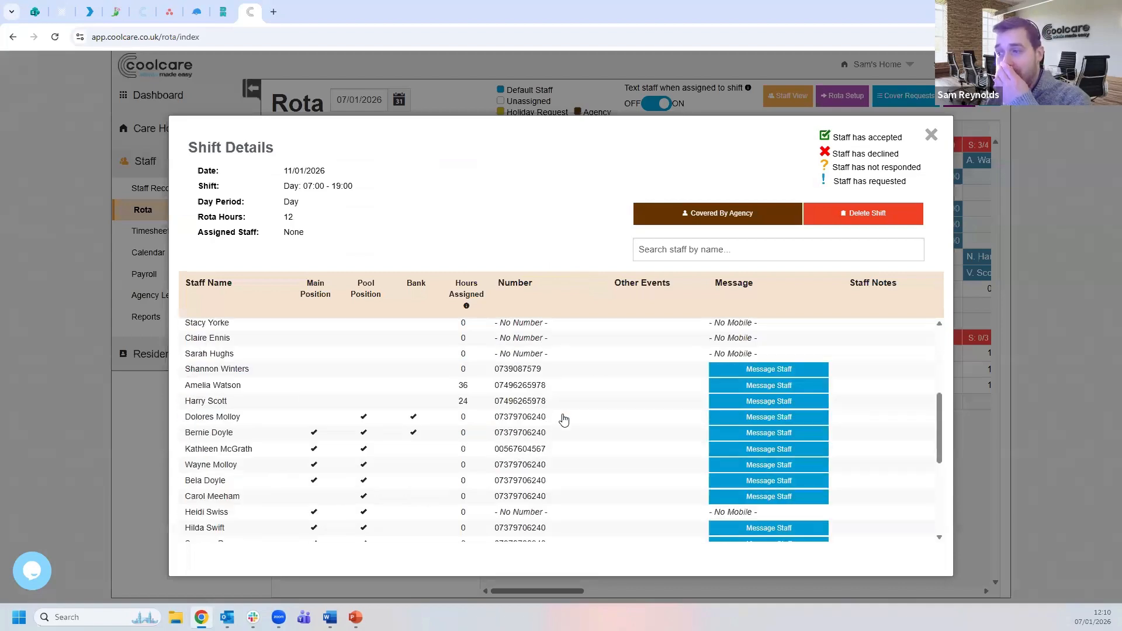
pyautogui.scroll(-2, 727, 443)
pyautogui.scroll(3, 727, 445)
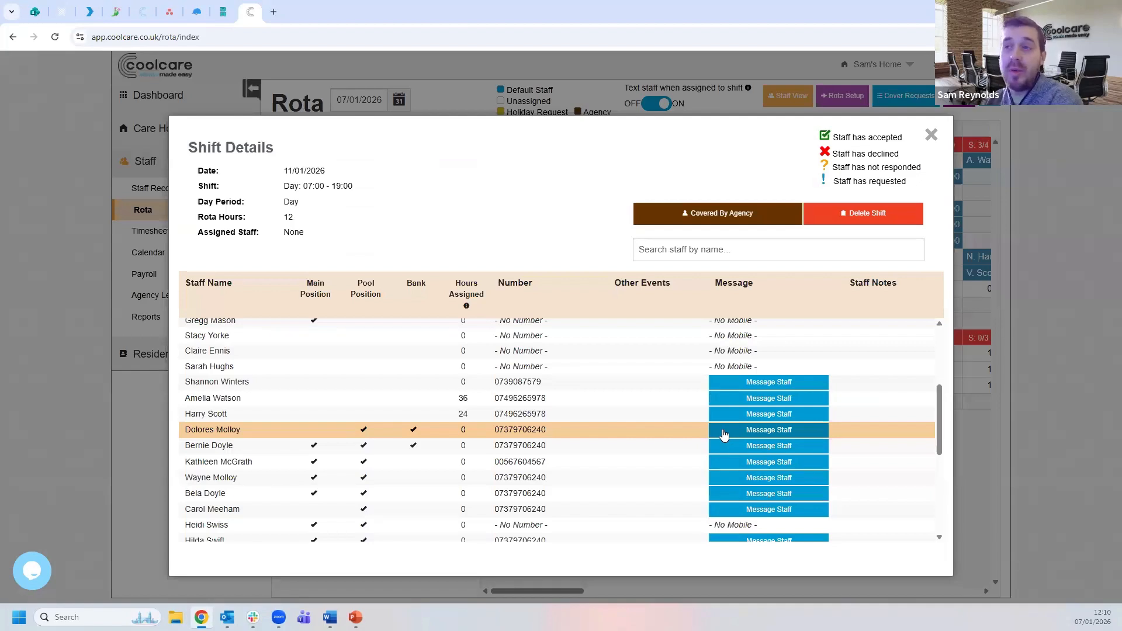
pyautogui.click(932, 138)
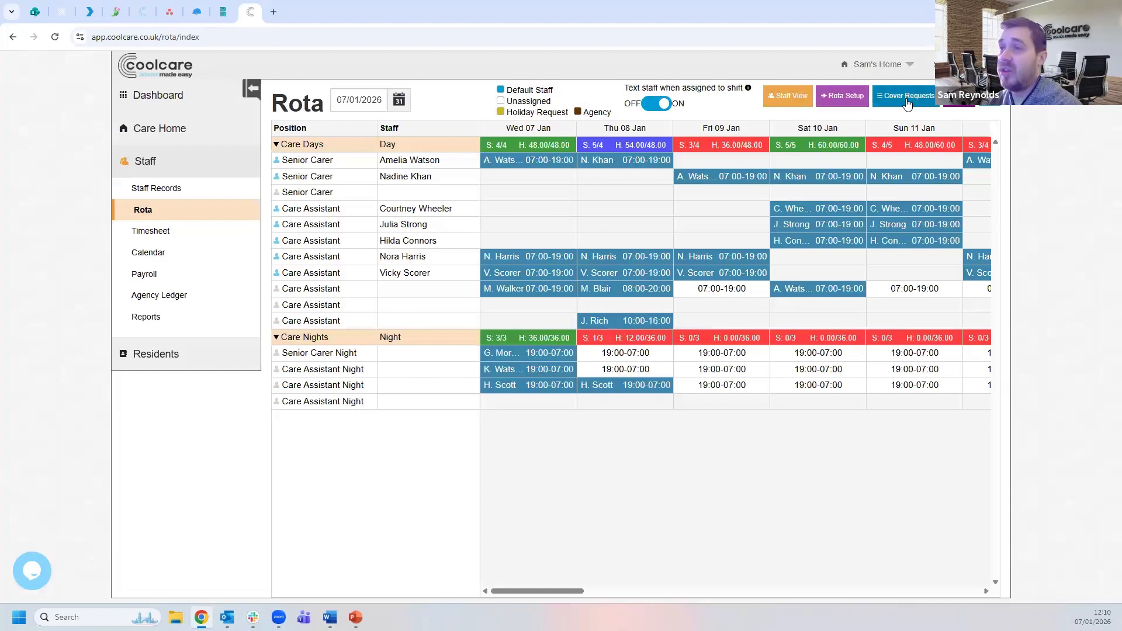
pyautogui.click(907, 101)
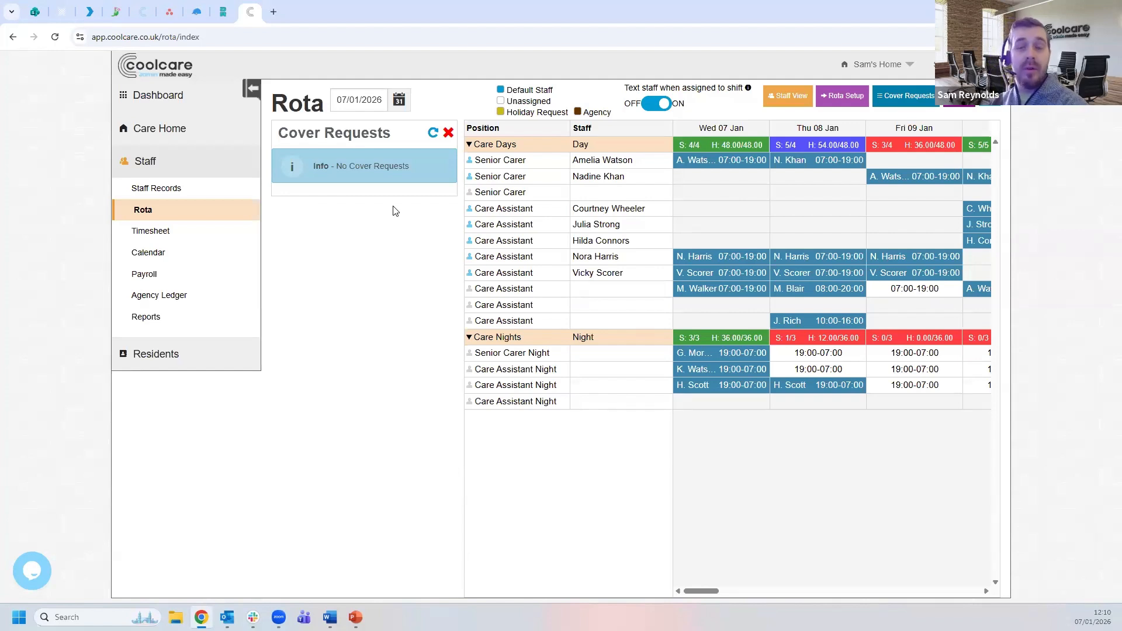
pyautogui.click(448, 134)
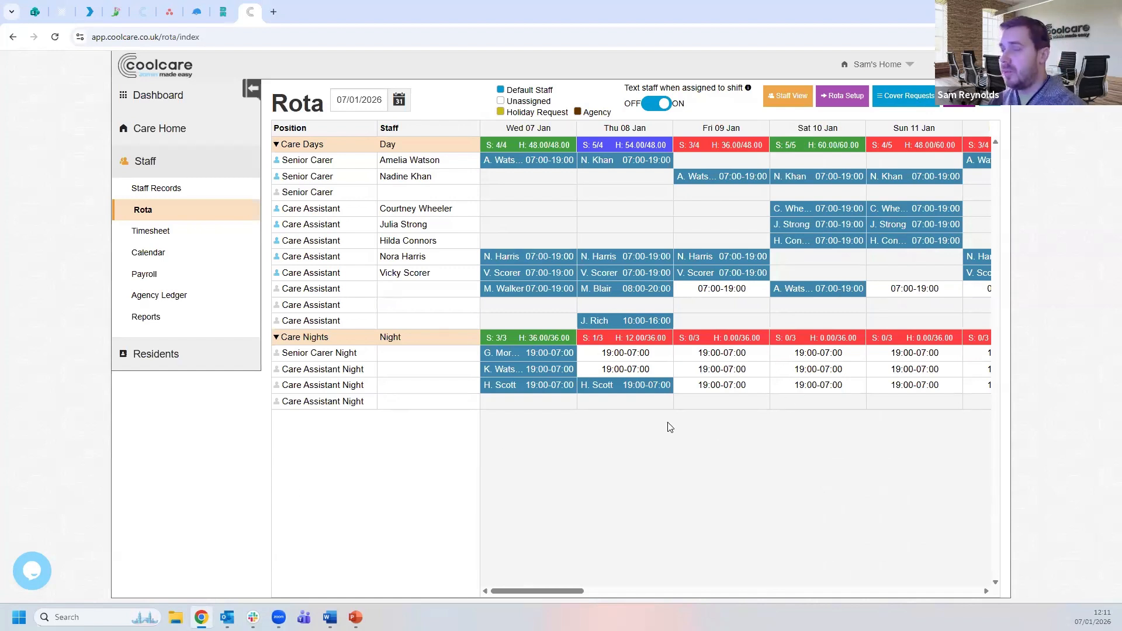
pyautogui.click(919, 296)
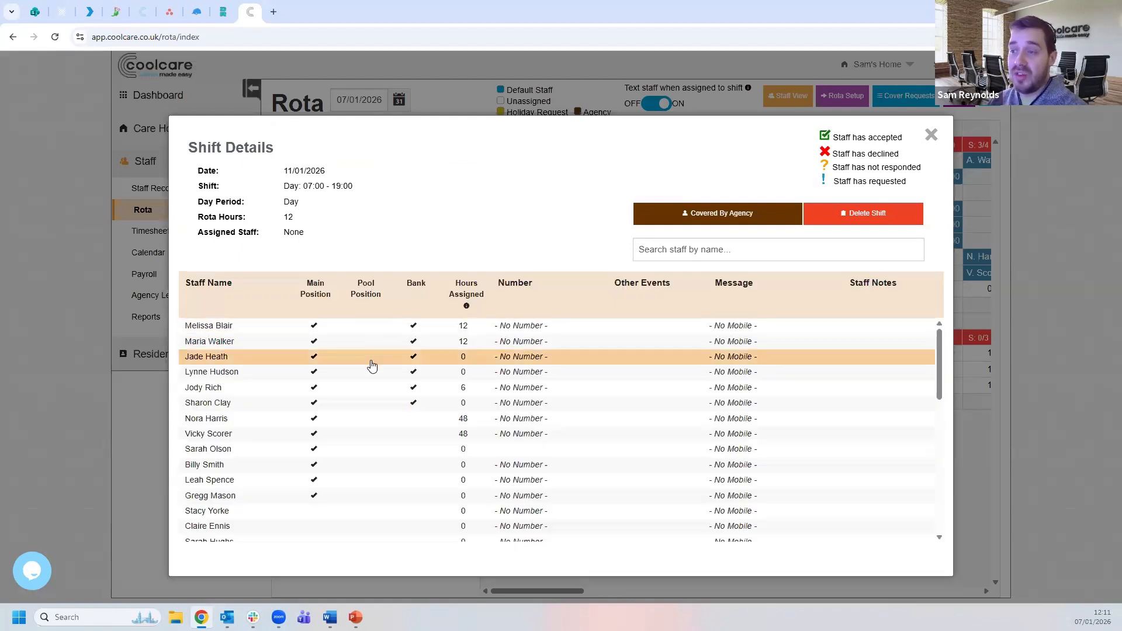
pyautogui.scroll(-5, 373, 365)
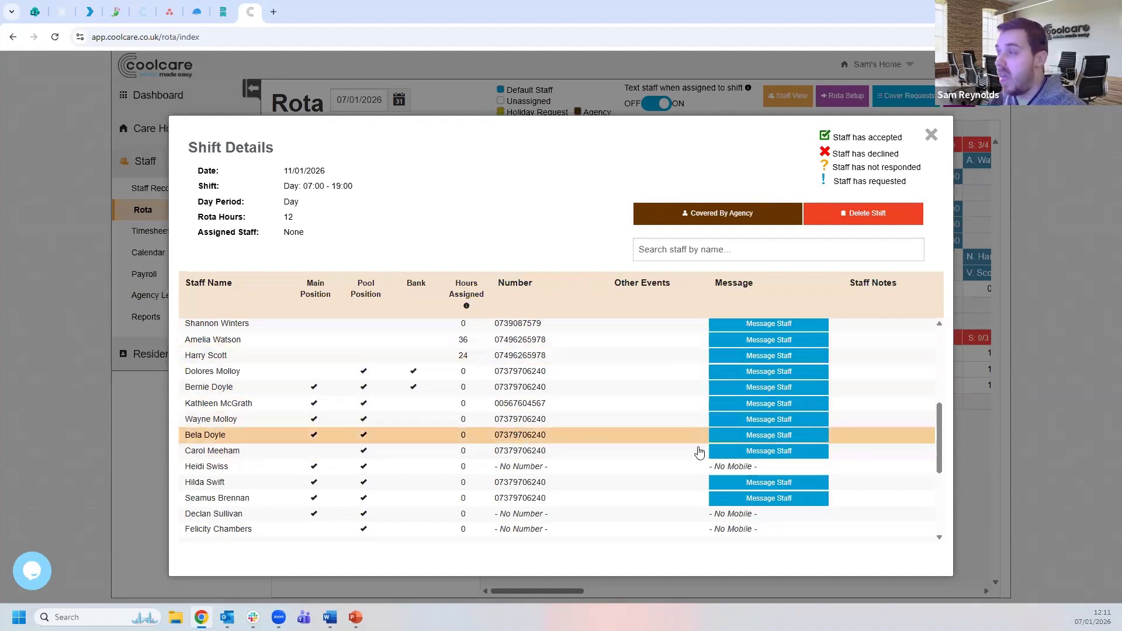
pyautogui.scroll(1, 751, 447)
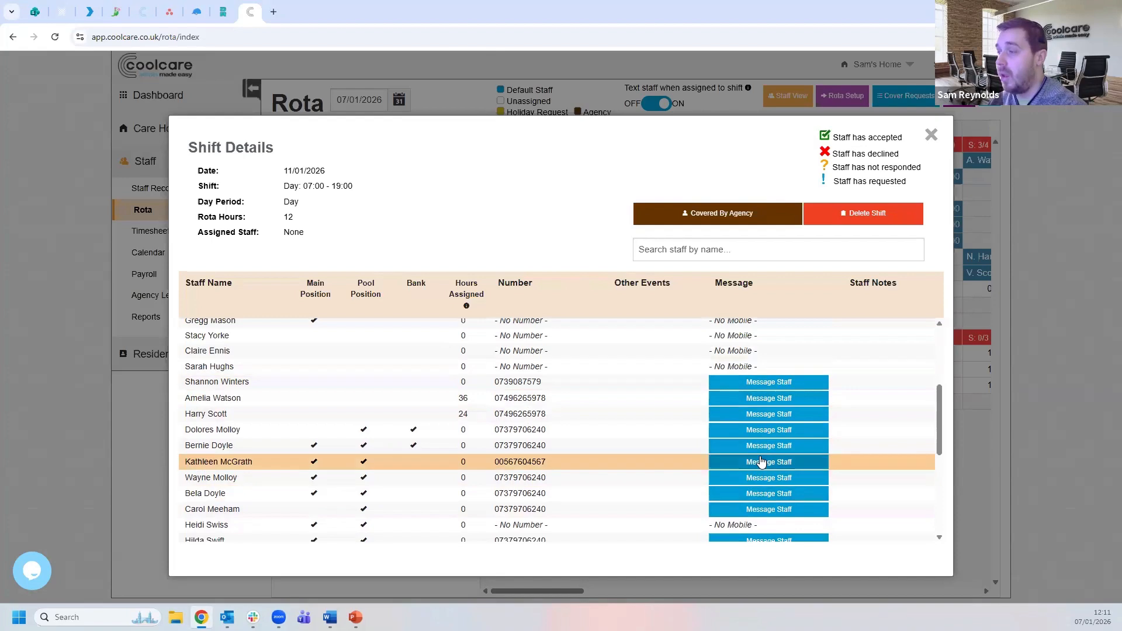
pyautogui.click(932, 135)
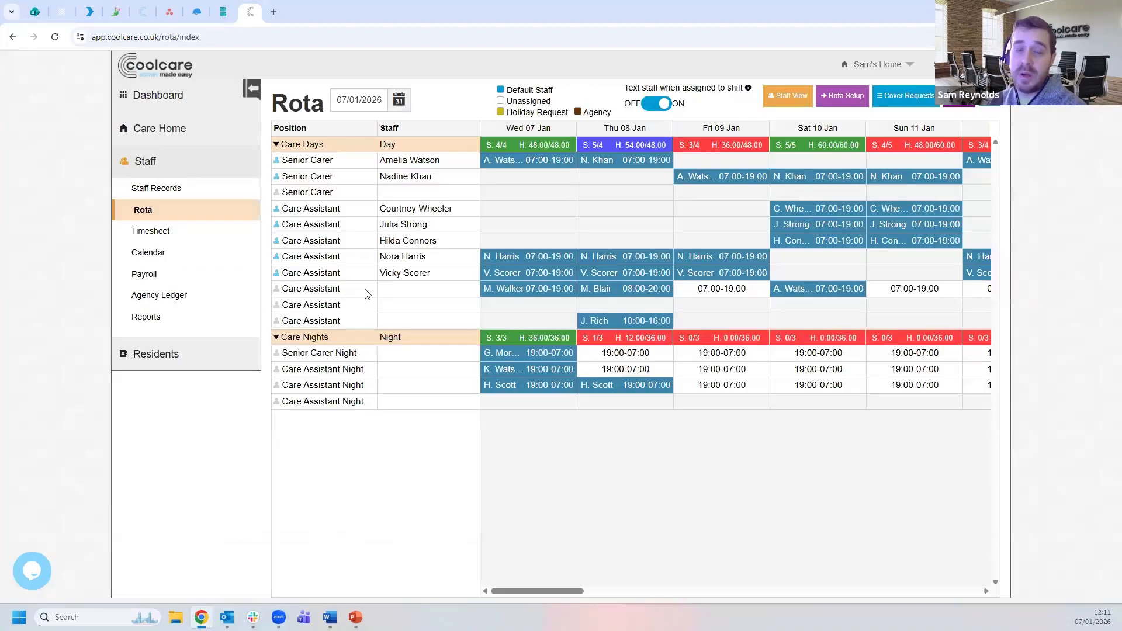
pyautogui.click(215, 189)
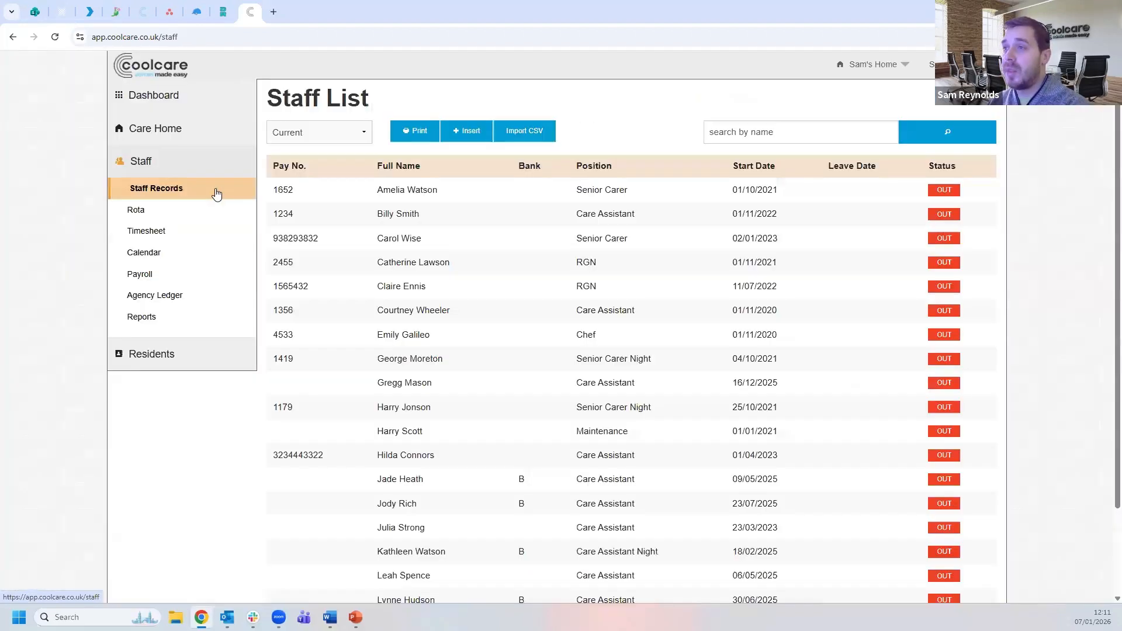
# - Open the first staff record, a Senior Carer starting 01/10/2021, and review their contact details
pyautogui.click(366, 194)
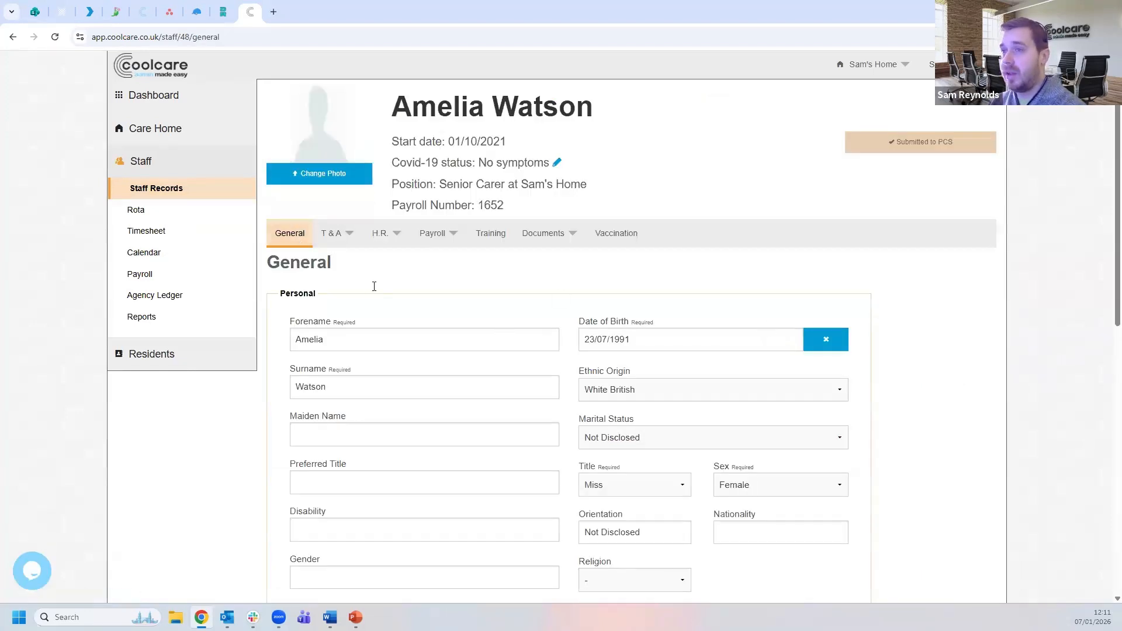
pyautogui.scroll(-2, 956, 292)
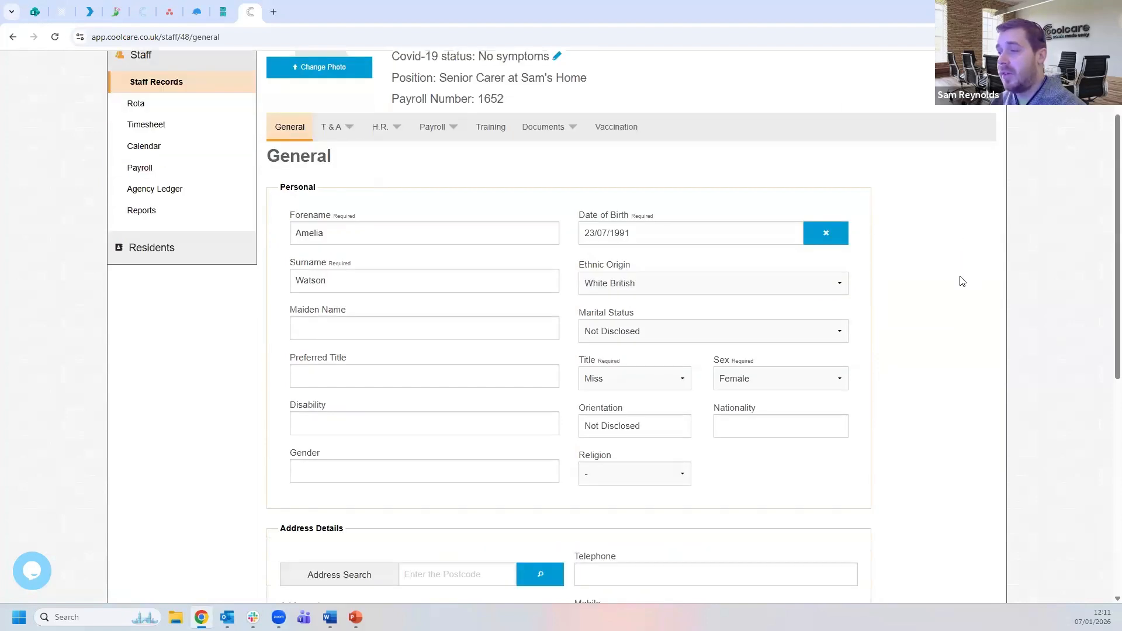
pyautogui.scroll(-2, 962, 280)
pyautogui.moveTo(672, 494); pyautogui.dragTo(581, 495)
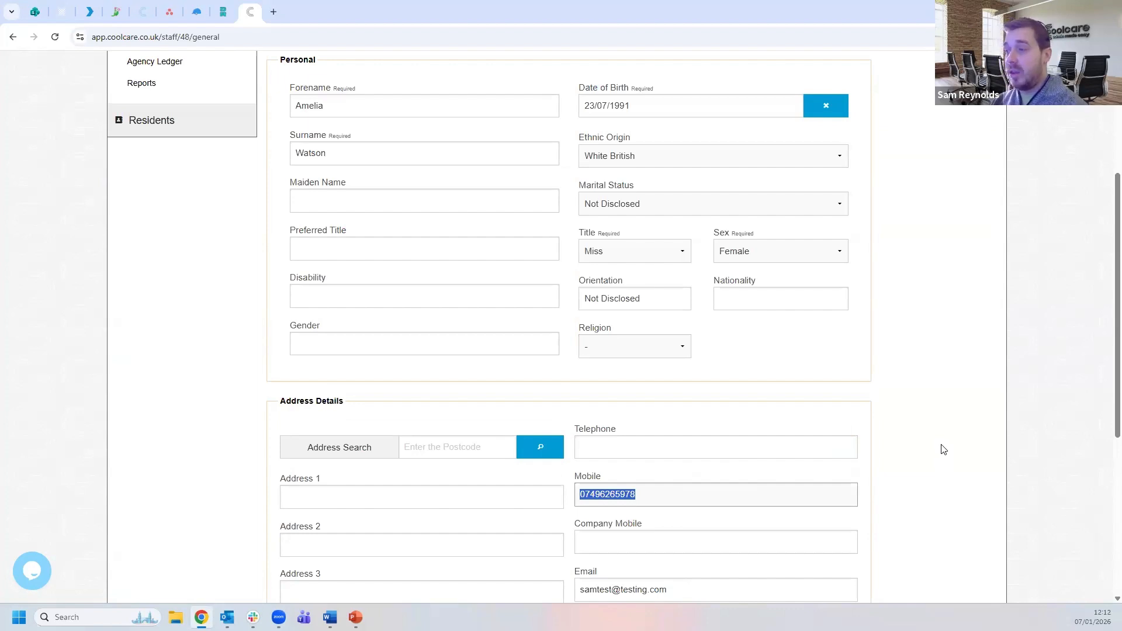
pyautogui.click(944, 450)
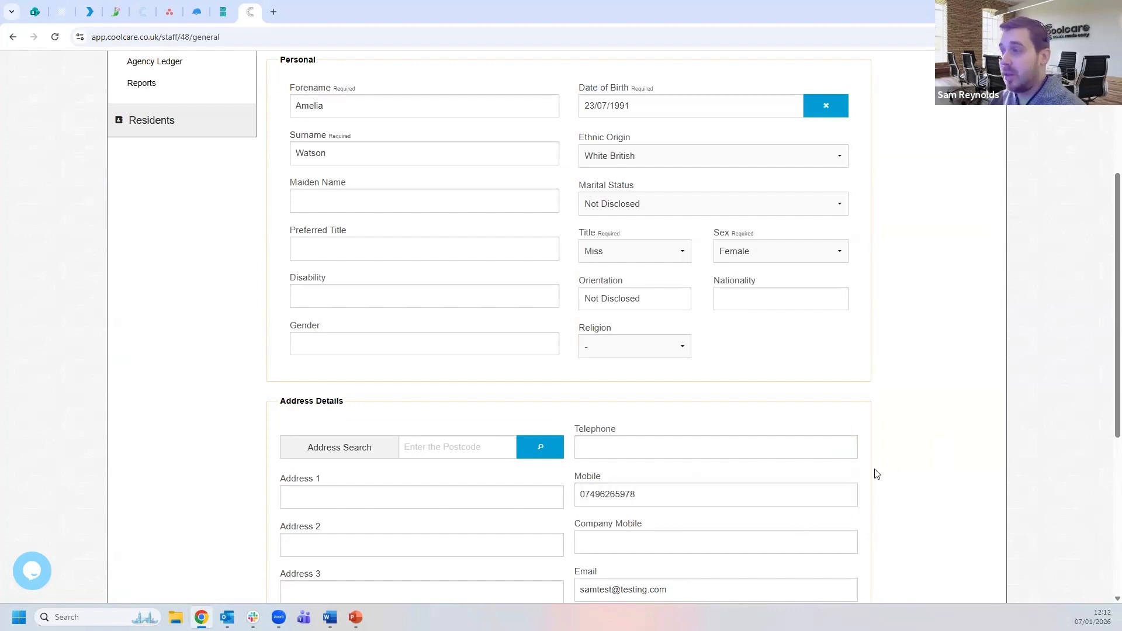
pyautogui.scroll(4, 924, 436)
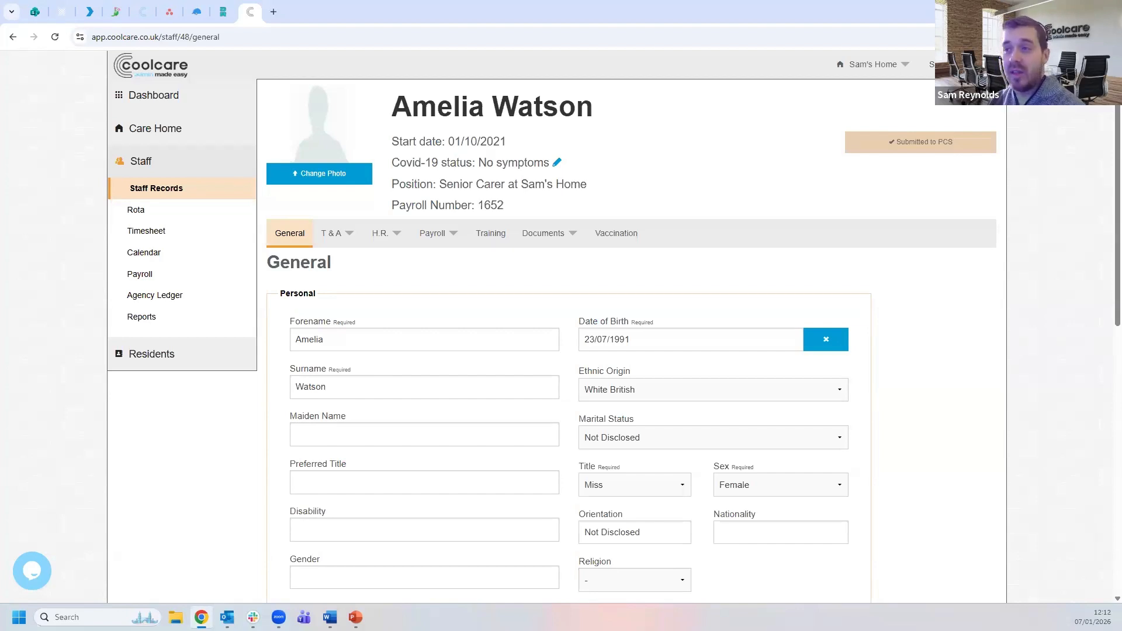
pyautogui.click(390, 241)
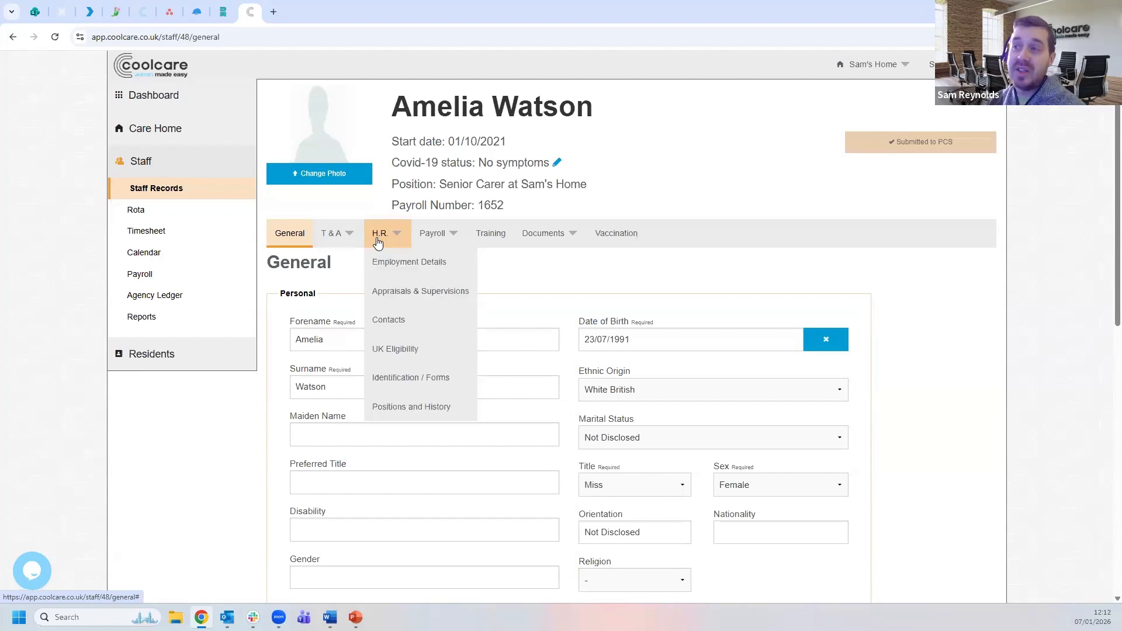
# - Show Employment Details: DBS expiry 01/06/2027, probation passed, 2 Weeks notice period
pyautogui.click(392, 267)
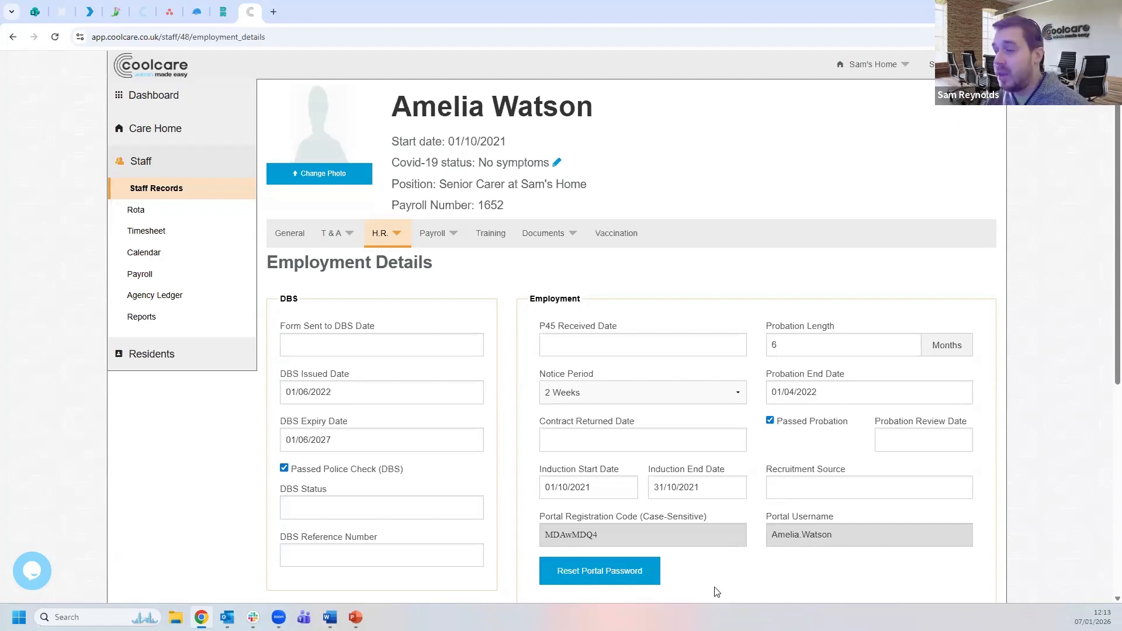
# - Reset the senior carer's portal password and check their portal registration code
pyautogui.click(593, 574)
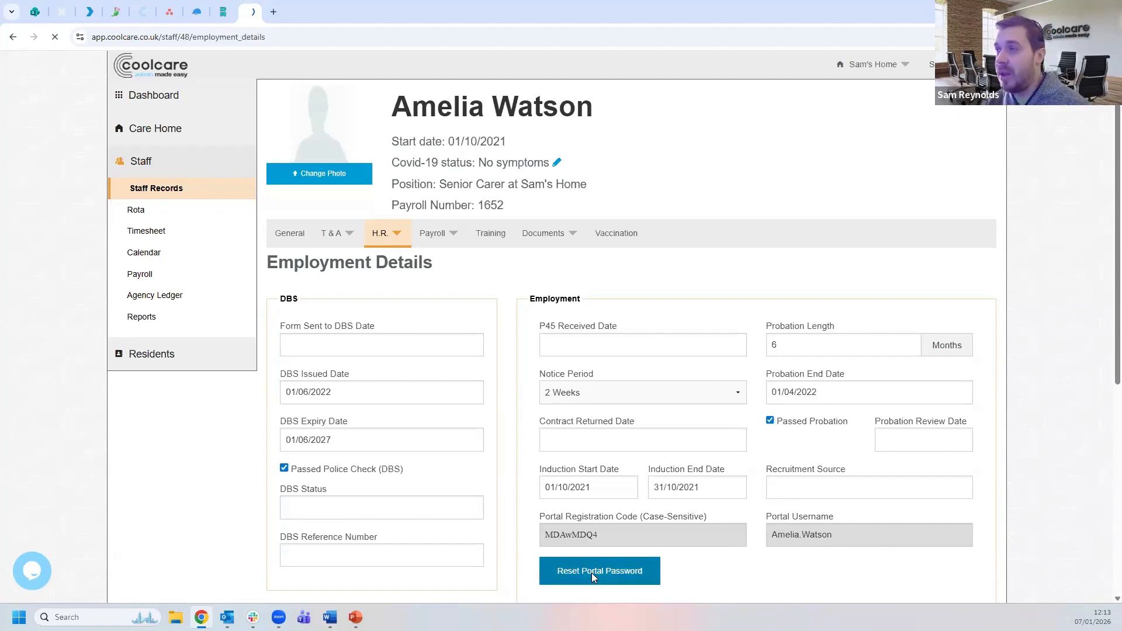
pyautogui.scroll(-1, 559, 514)
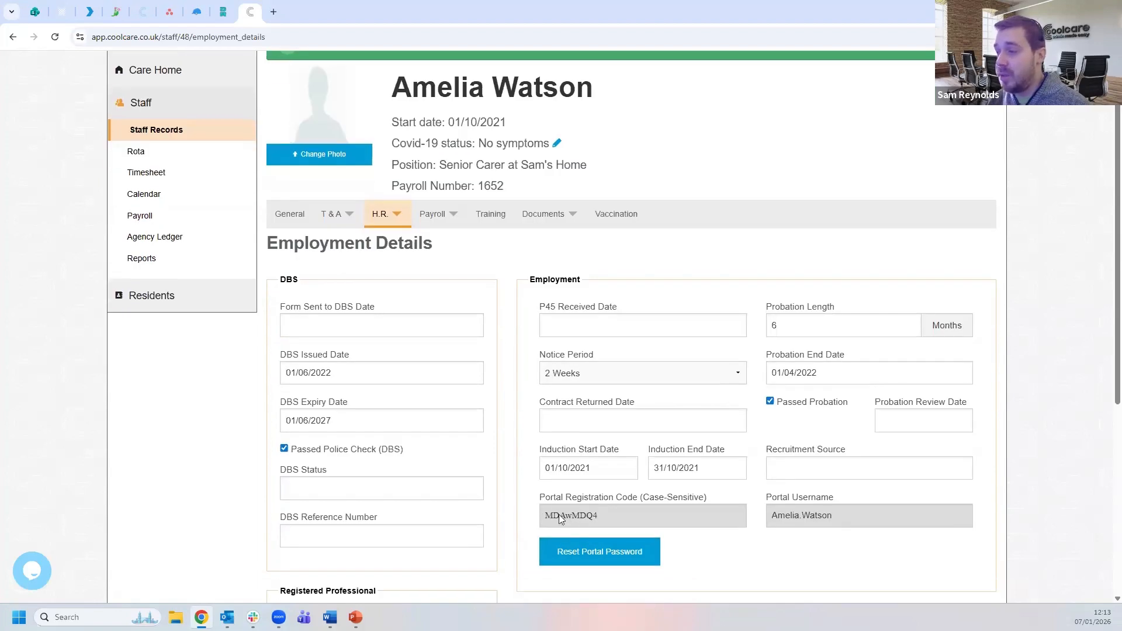
pyautogui.doubleClick(624, 519)
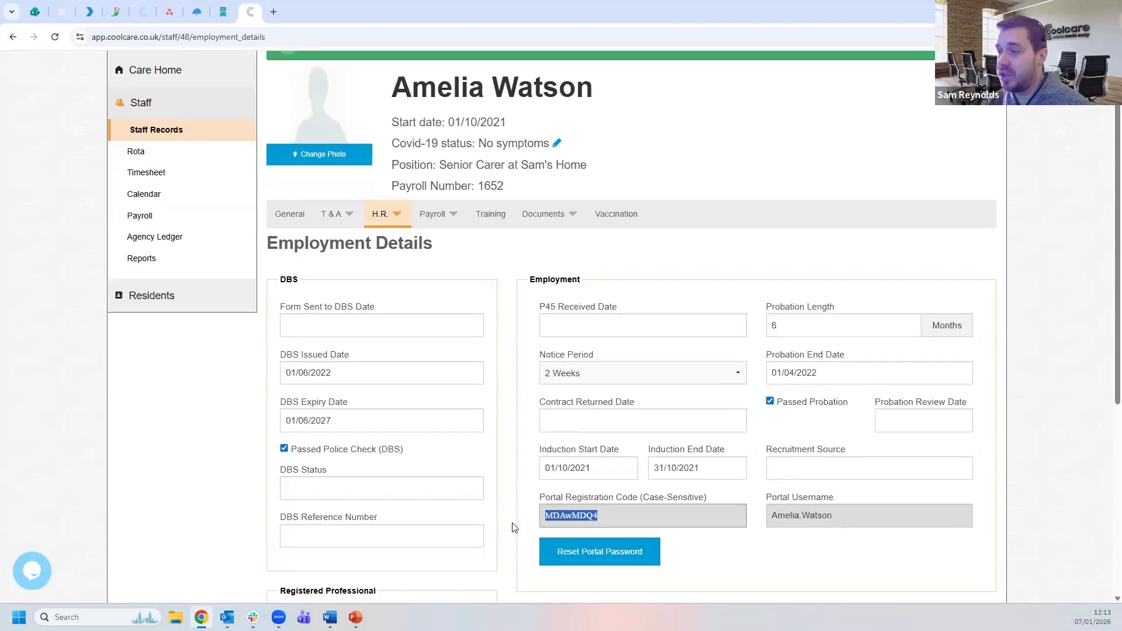
pyautogui.click(510, 464)
pyautogui.scroll(1, 518, 481)
pyautogui.scroll(-1, 524, 485)
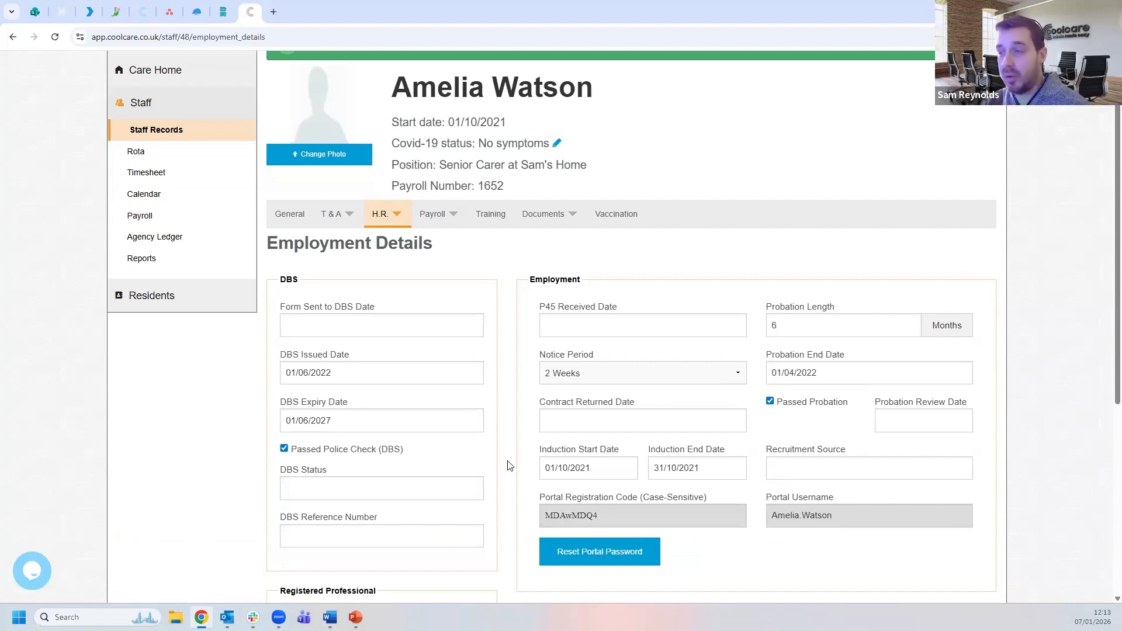
pyautogui.scroll(2, 510, 466)
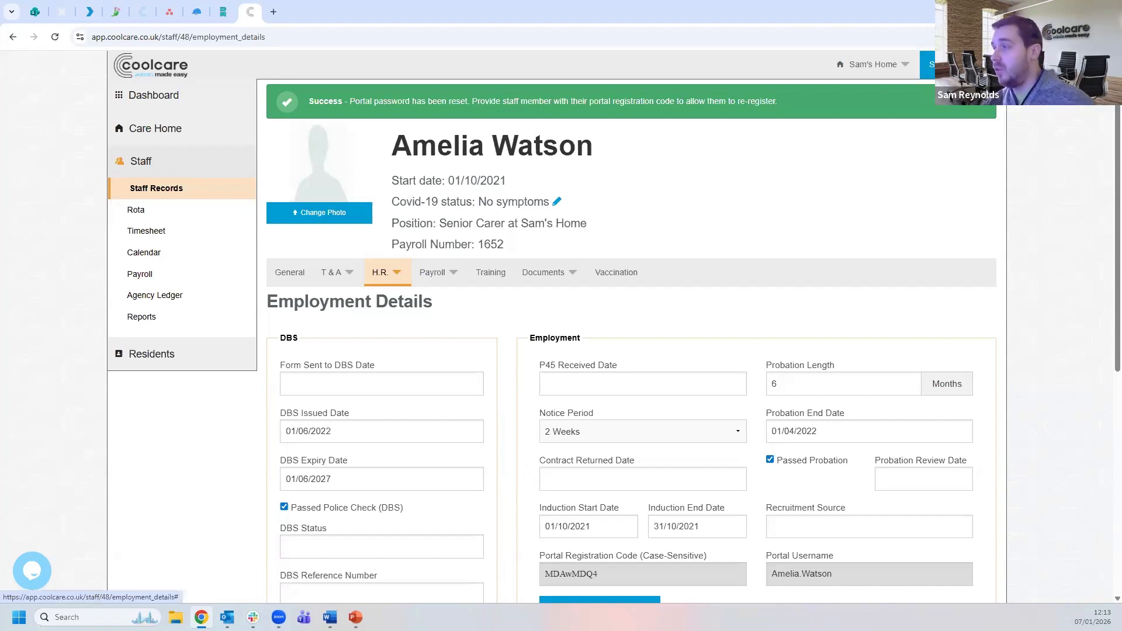
pyautogui.click(936, 65)
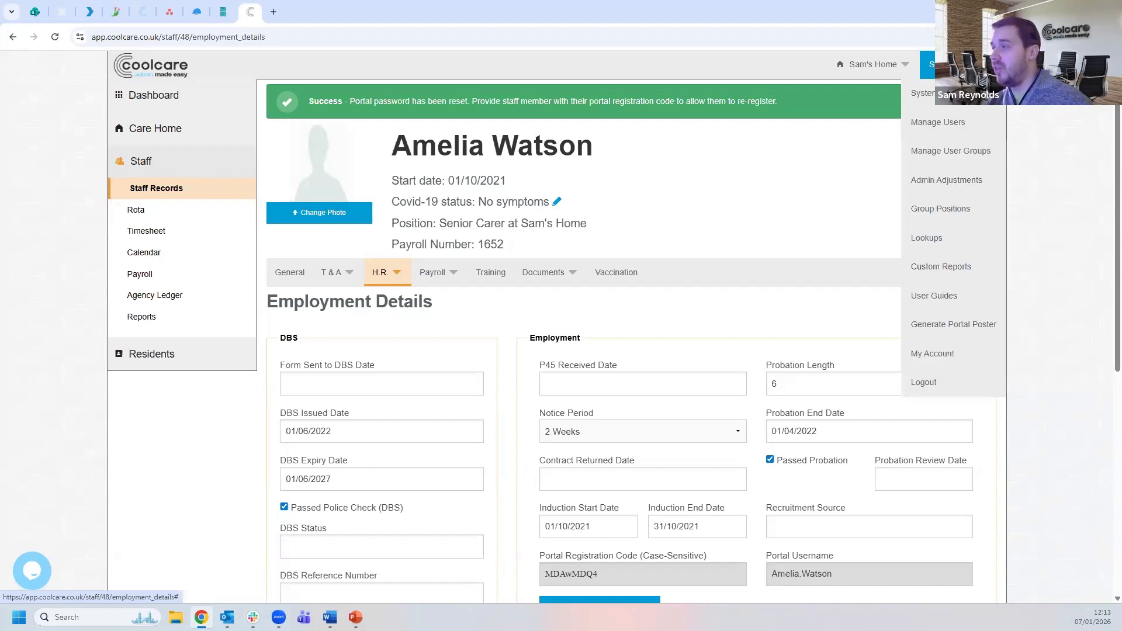
# - Generate the staff portal poster PDF and copy its portal link address
pyautogui.click(956, 339)
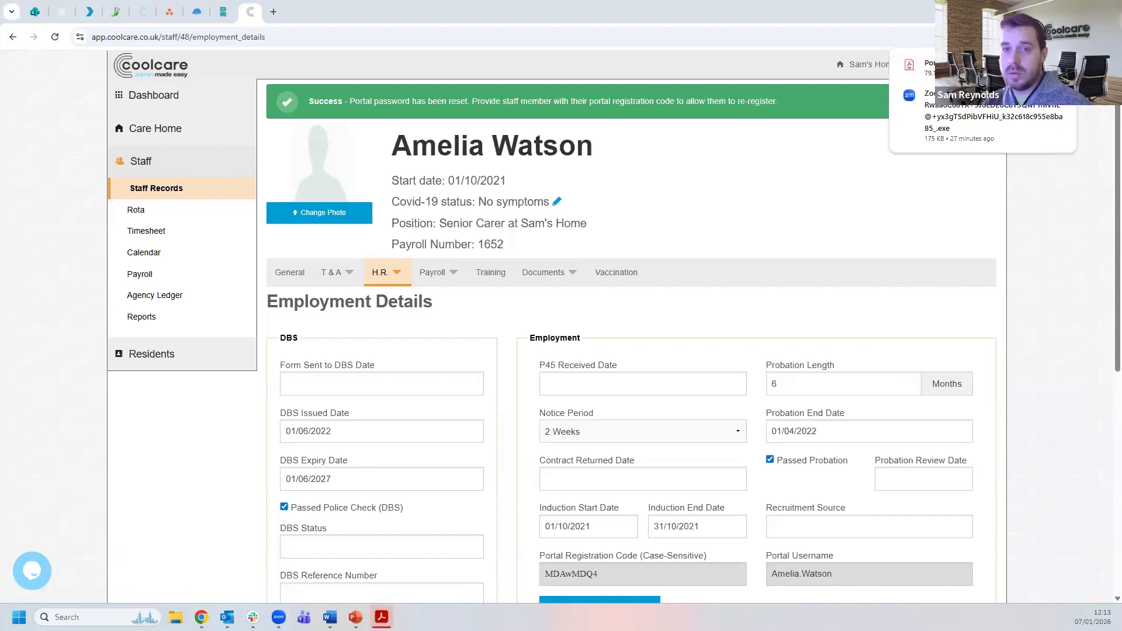
pyautogui.click(927, 72)
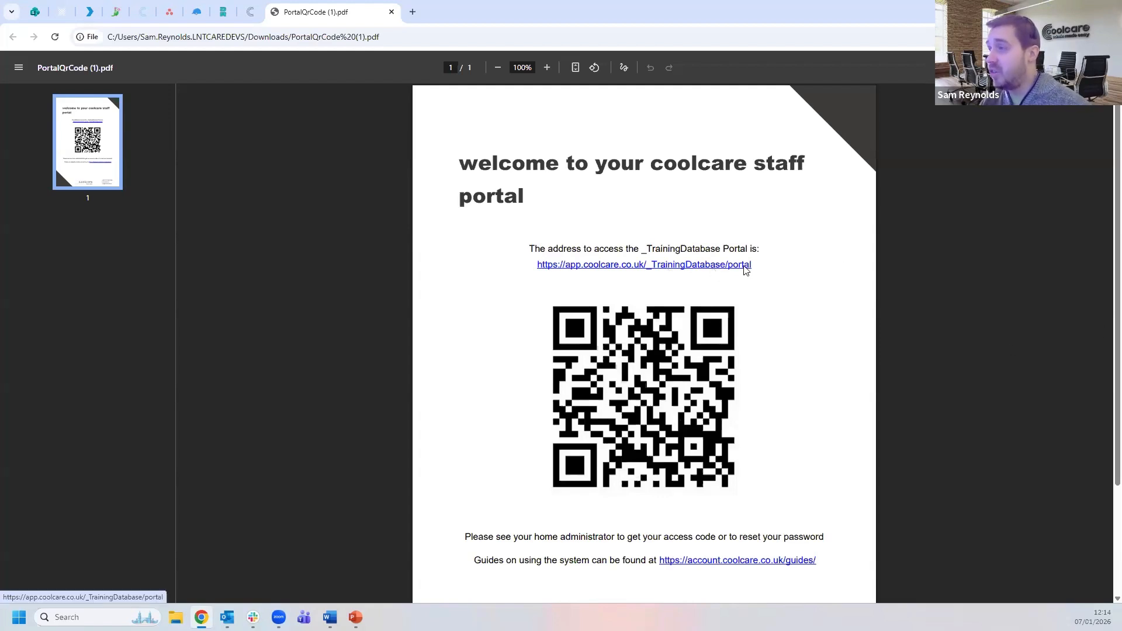
pyautogui.rightClick(711, 269)
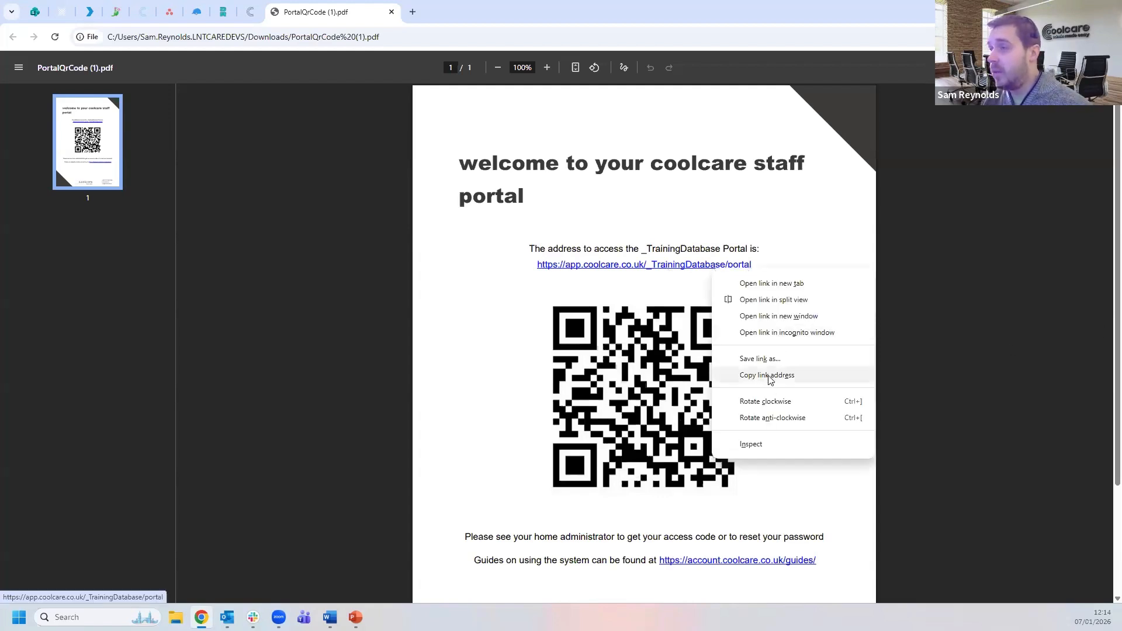
pyautogui.click(770, 377)
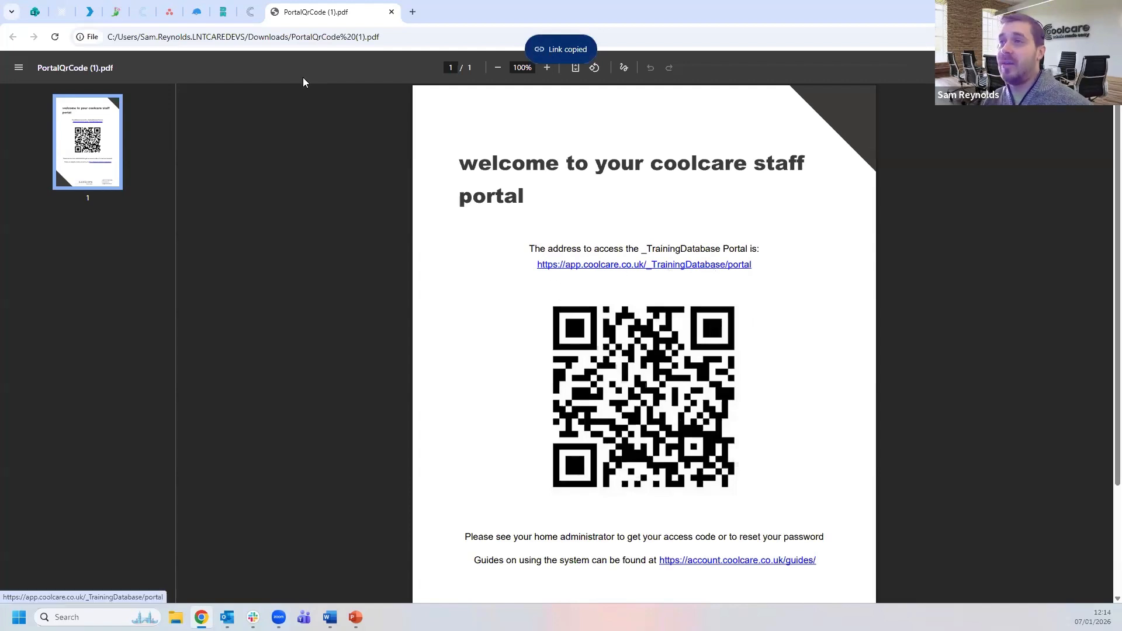
# - Back on the staff record, select the portal registration code
pyautogui.click(250, 12)
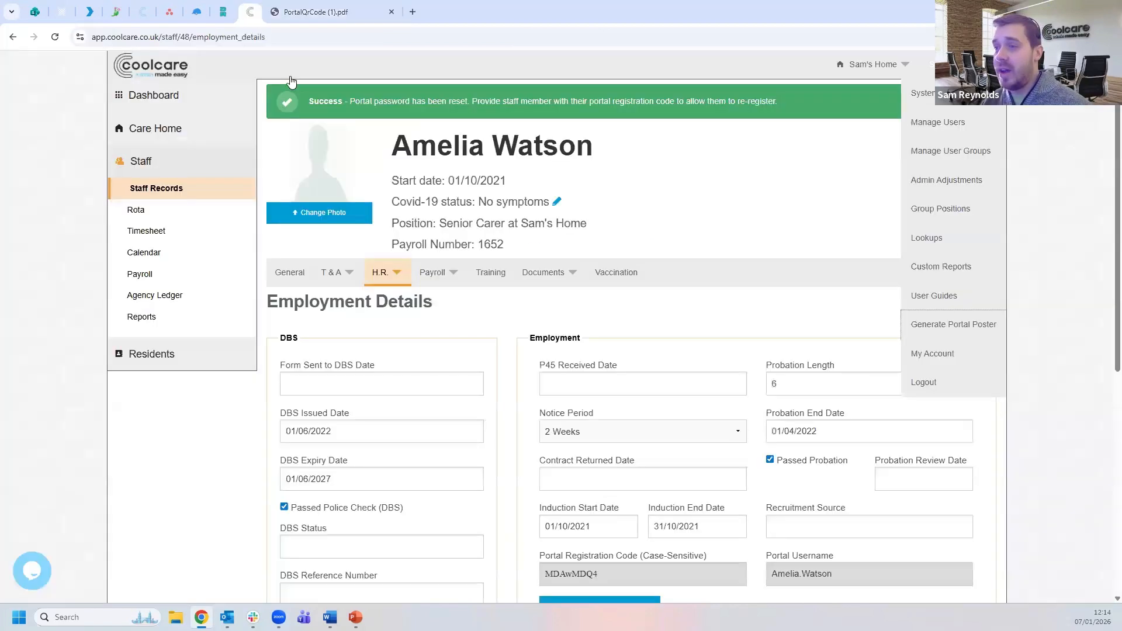
pyautogui.click(595, 573)
pyautogui.moveTo(596, 574); pyautogui.dragTo(529, 576)
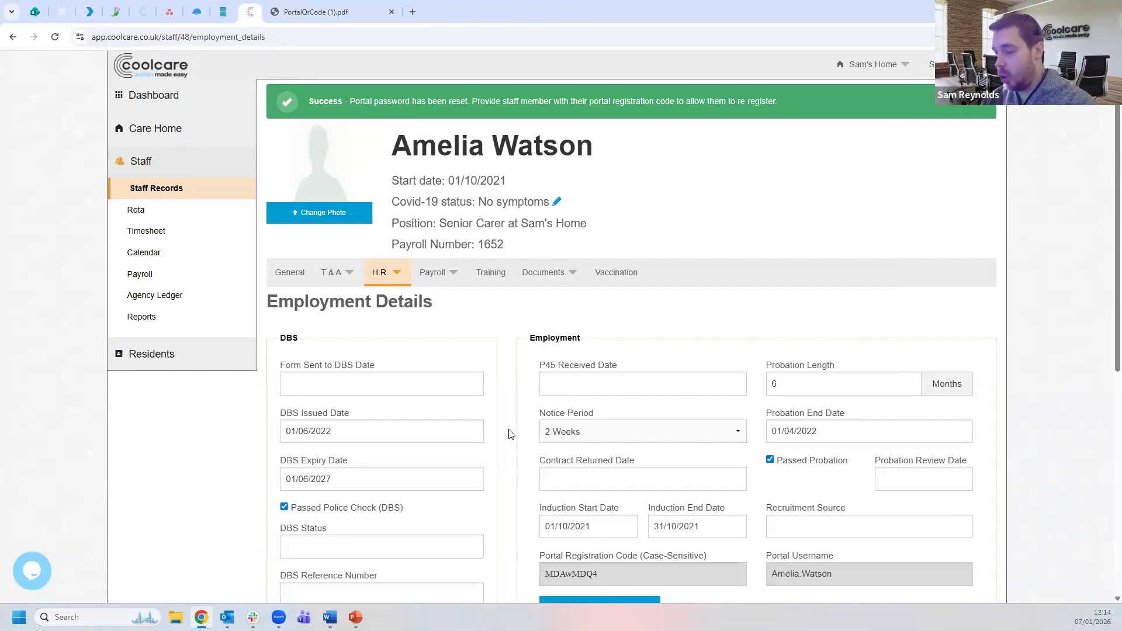
# - Load the staff portal's registration page in a private window, then switch back to the staff record
pyautogui.hotkey('ctrl', 'shift', 'n')
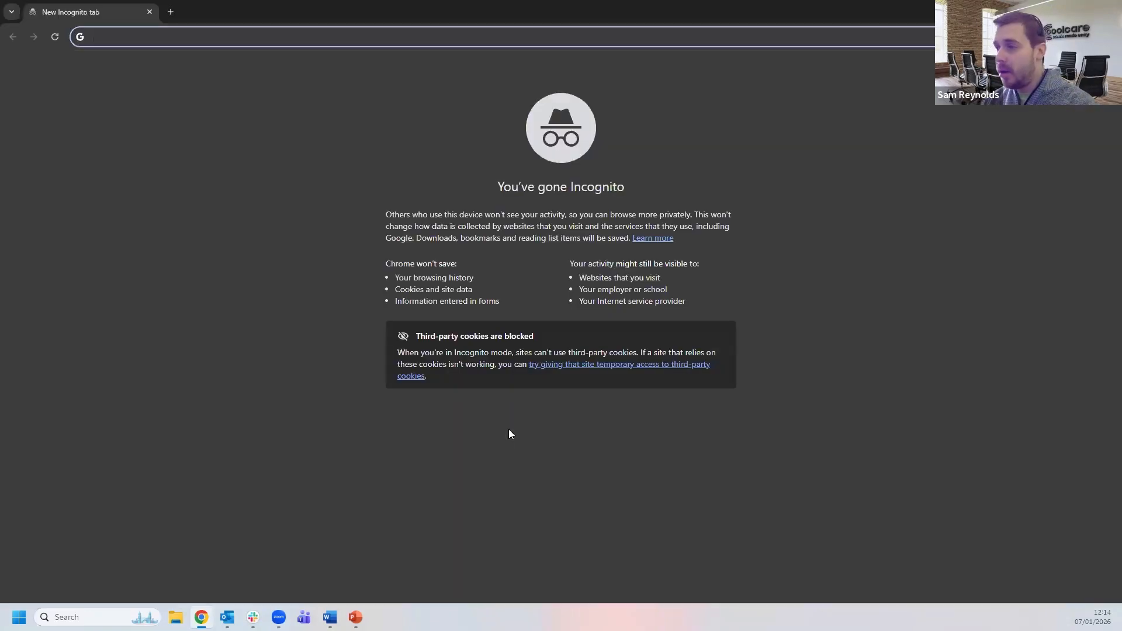
pyautogui.hotkey('ctrl', 'v')
pyautogui.press('Return')
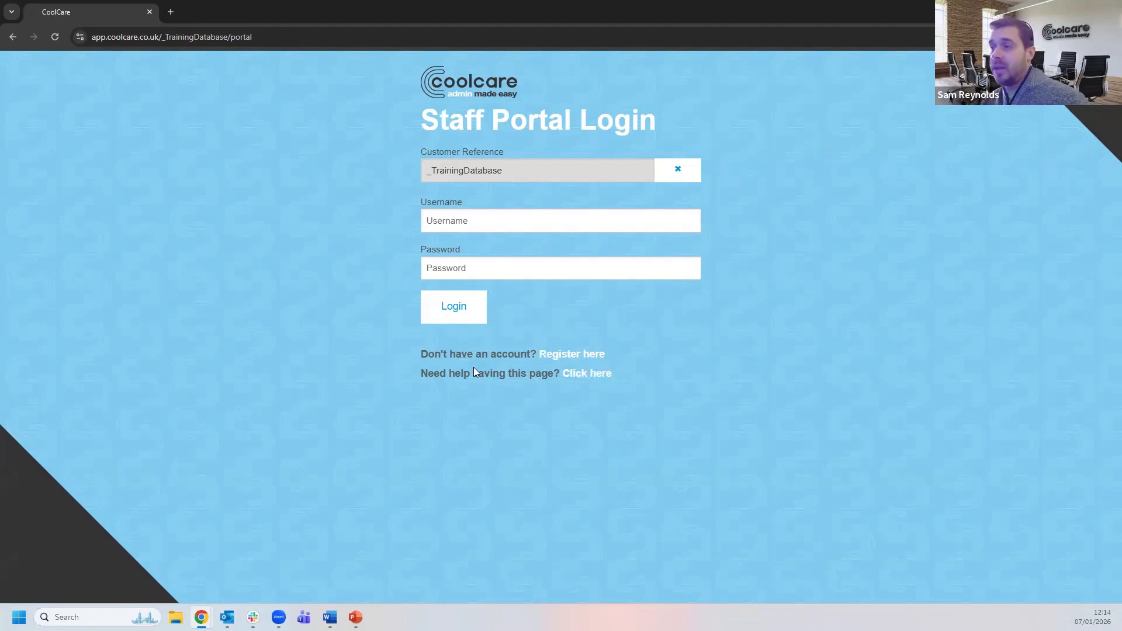
pyautogui.click(551, 357)
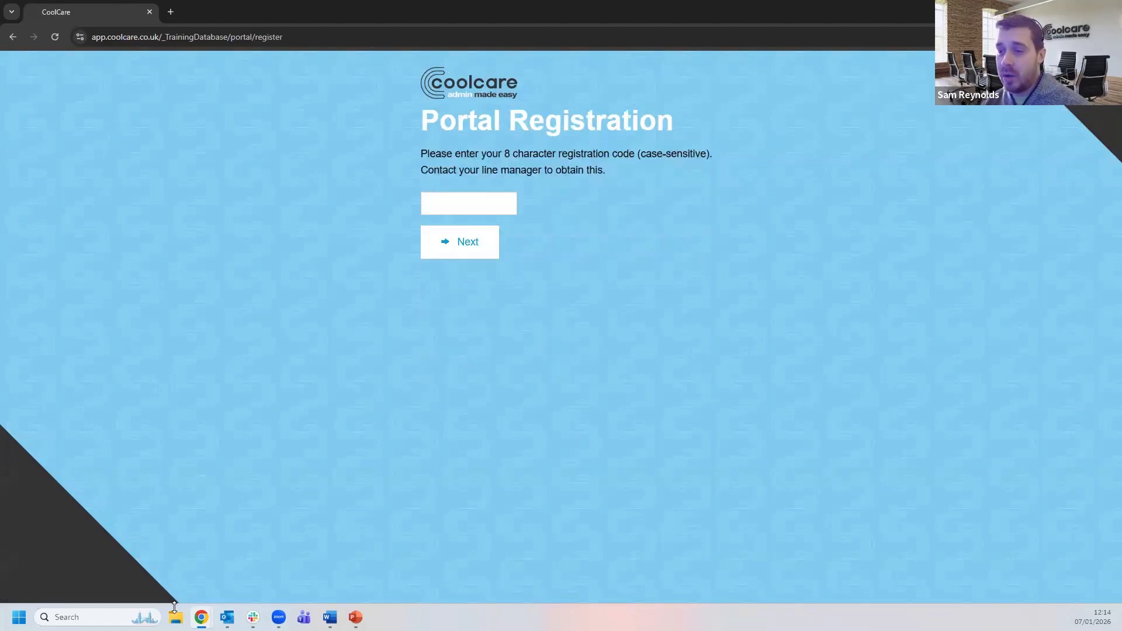
pyautogui.moveTo(201, 617)
pyautogui.click(195, 560)
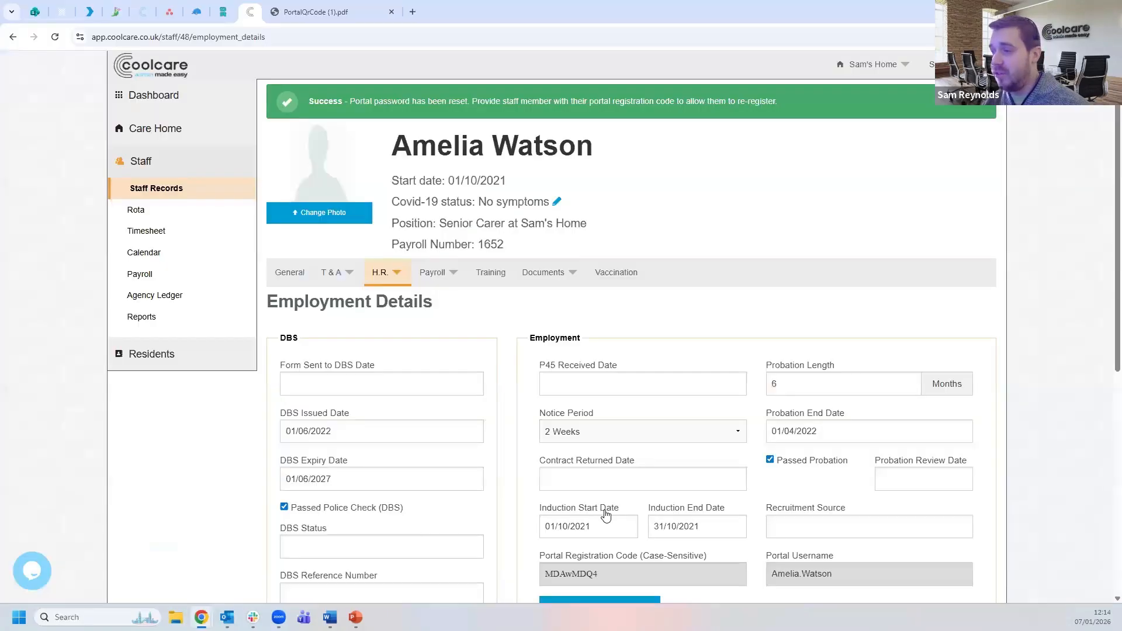
# - Copy the registration code from the staff record and submit it on the Portal Registration page
pyautogui.scroll(-1, 605, 512)
pyautogui.moveTo(607, 513); pyautogui.dragTo(531, 522)
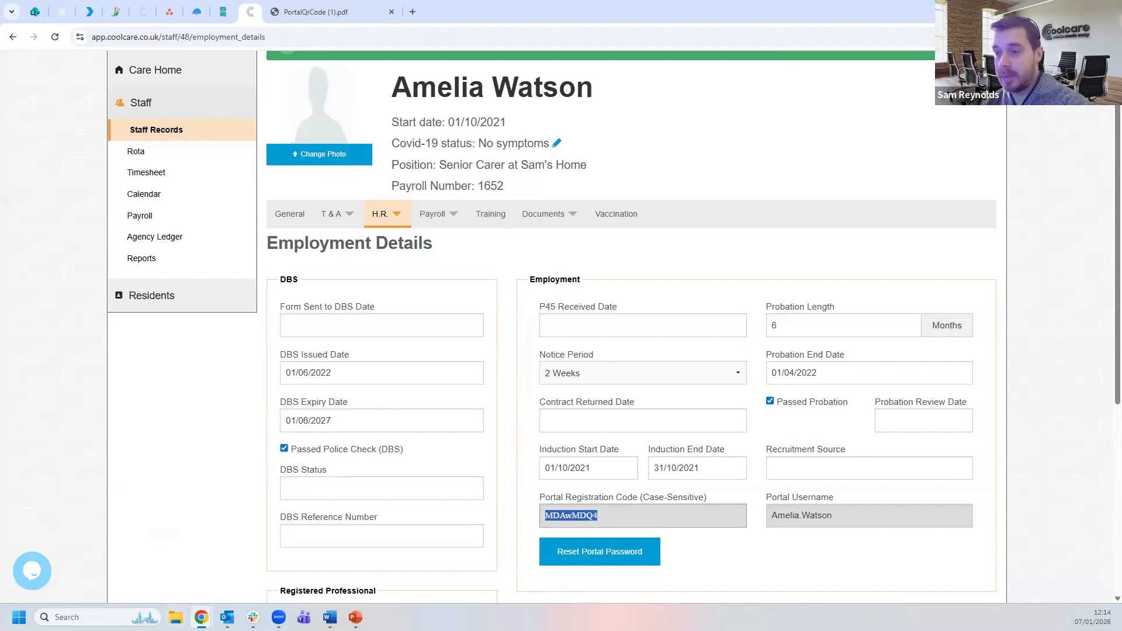
pyautogui.moveTo(201, 617)
pyautogui.click(273, 565)
pyautogui.click(501, 203)
pyautogui.hotkey('ctrl', 'v')
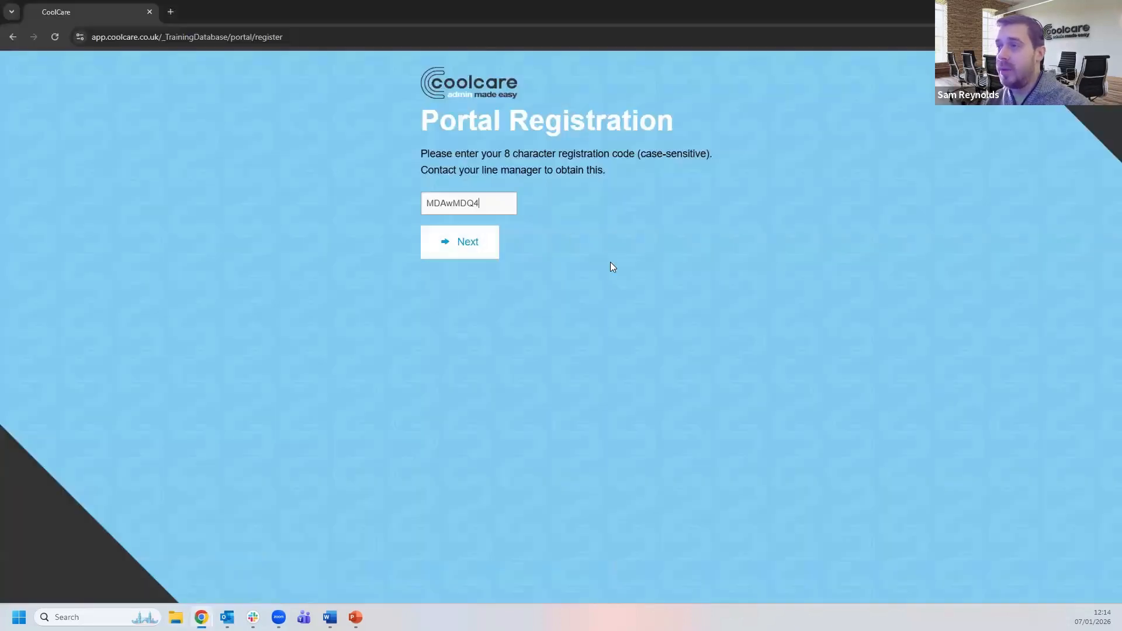
pyautogui.click(467, 242)
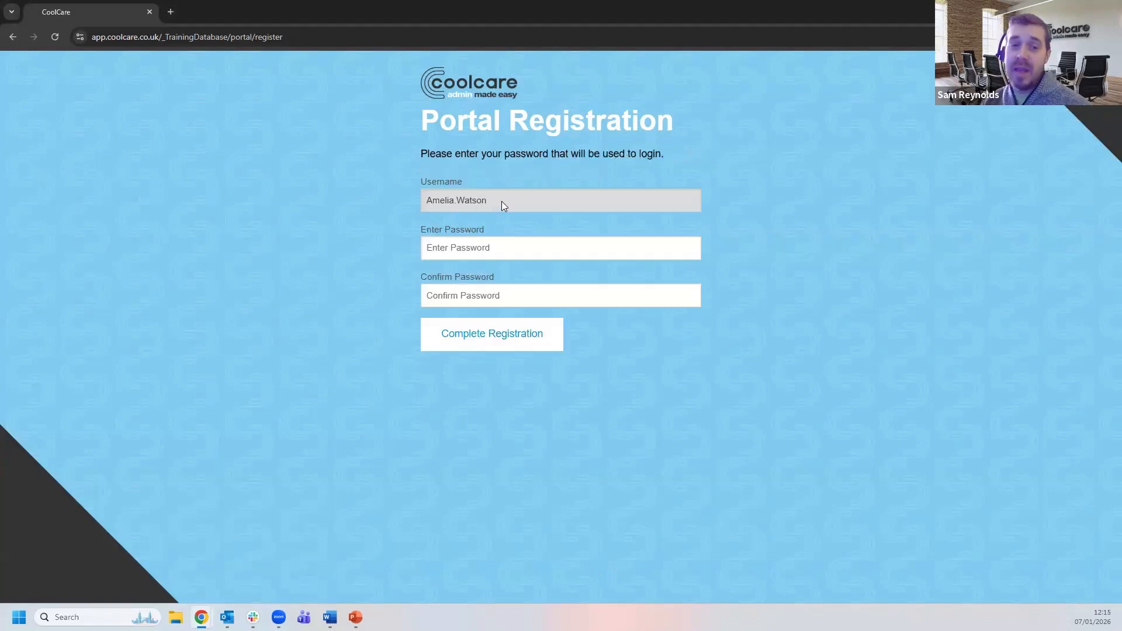
# - Enter and confirm a new portal password and complete the registration
pyautogui.click(485, 248)
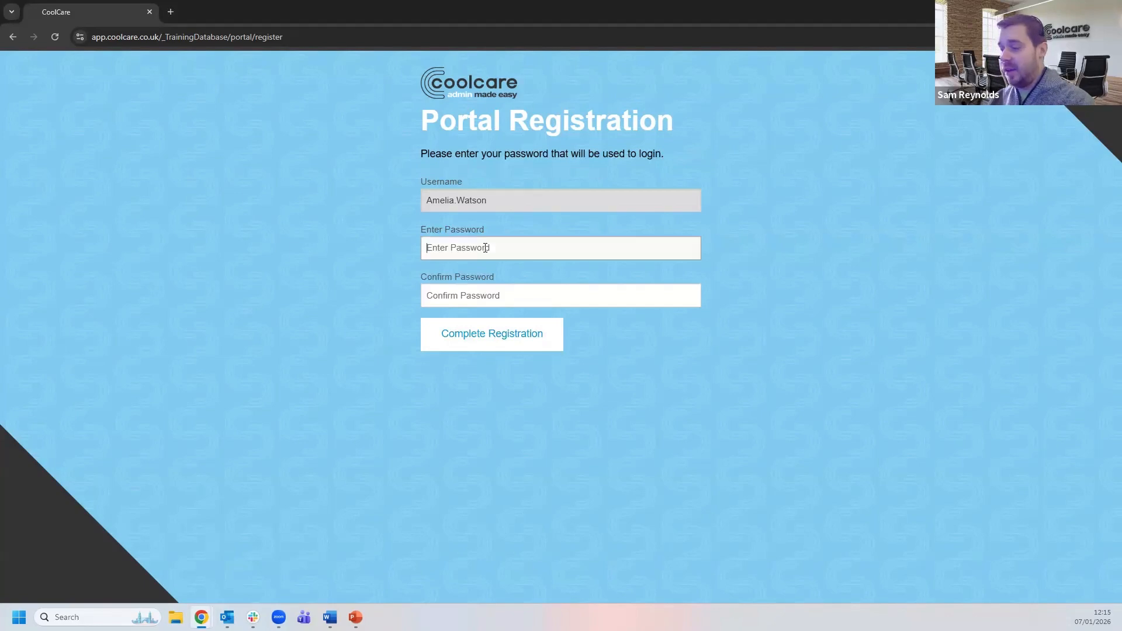
pyautogui.write('******')
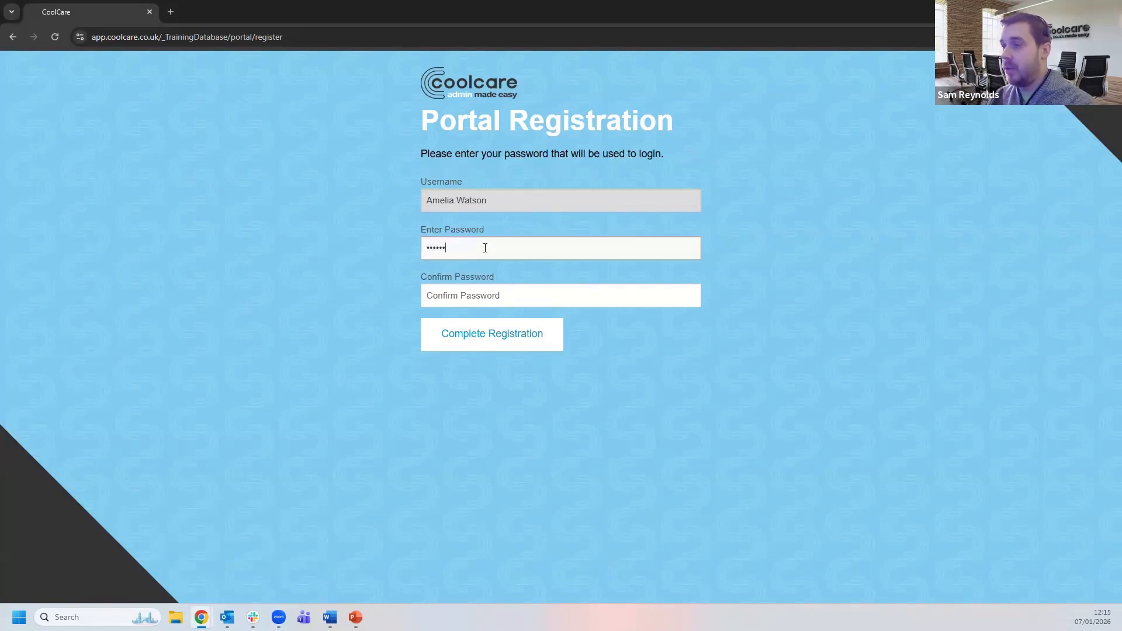
pyautogui.write('**')
pyautogui.press('Tab')
pyautogui.write('********')
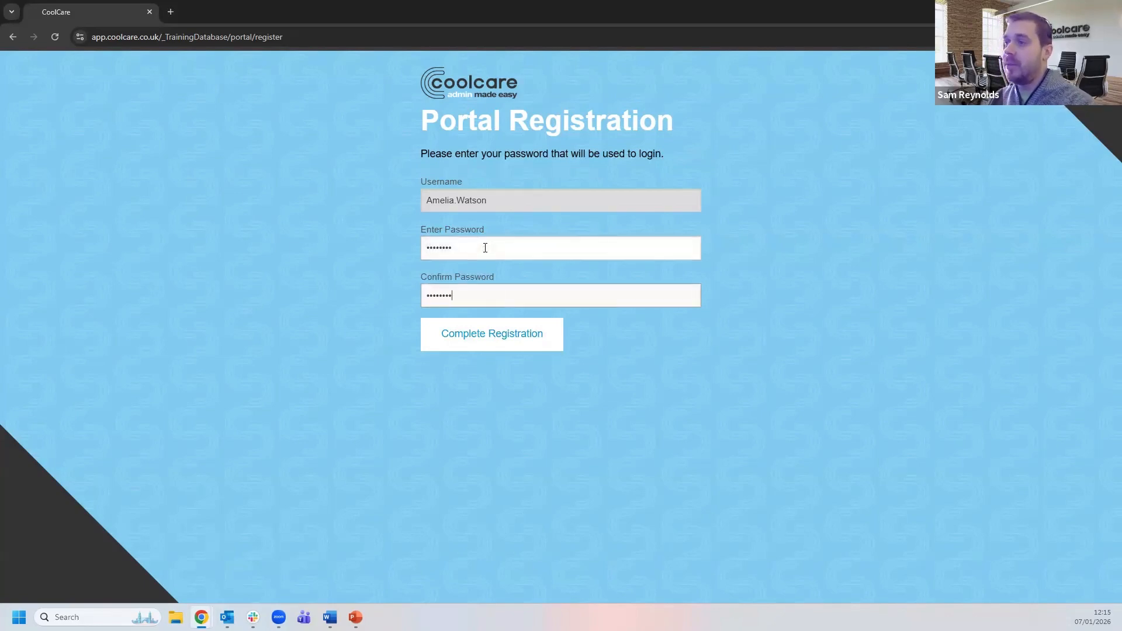
pyautogui.click(489, 345)
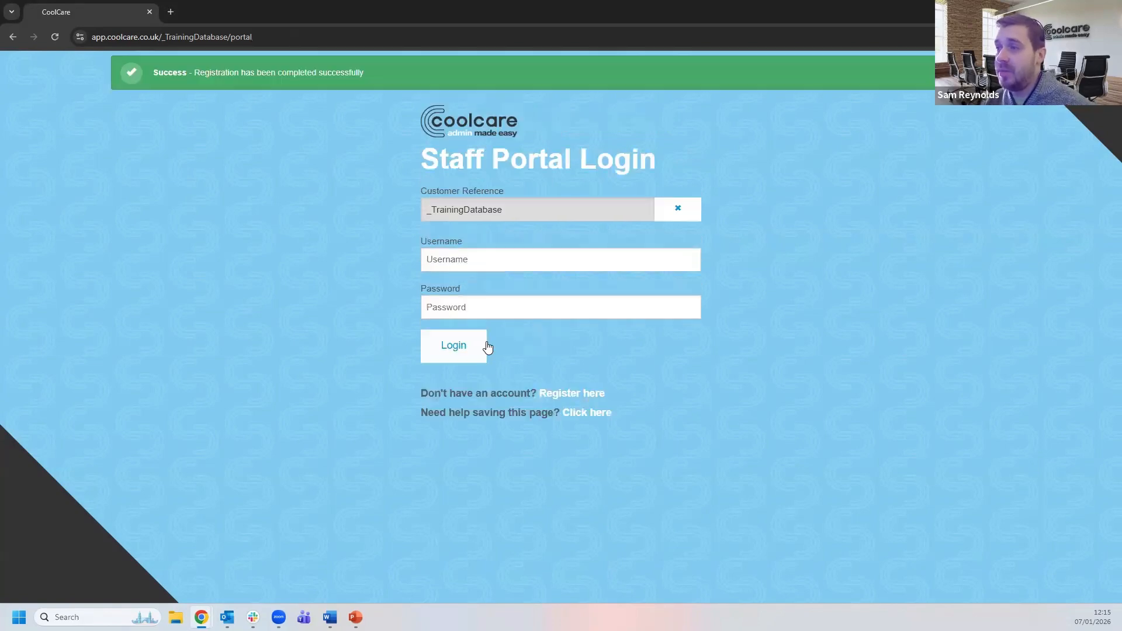
# - Sign in to the staff portal with the employee's username and password
pyautogui.click(477, 257)
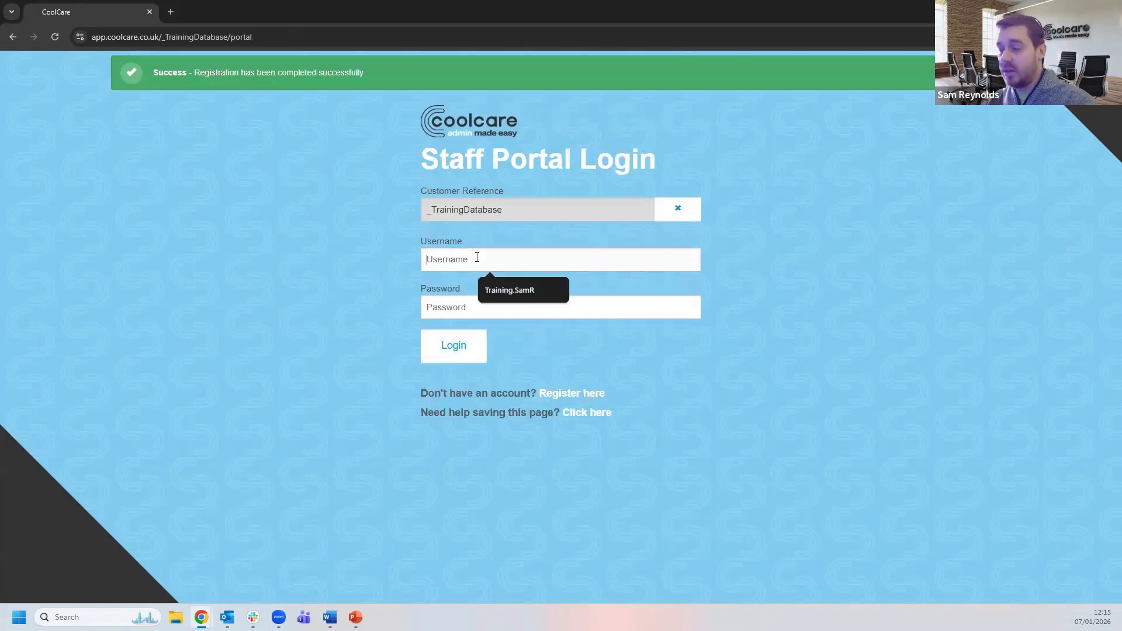
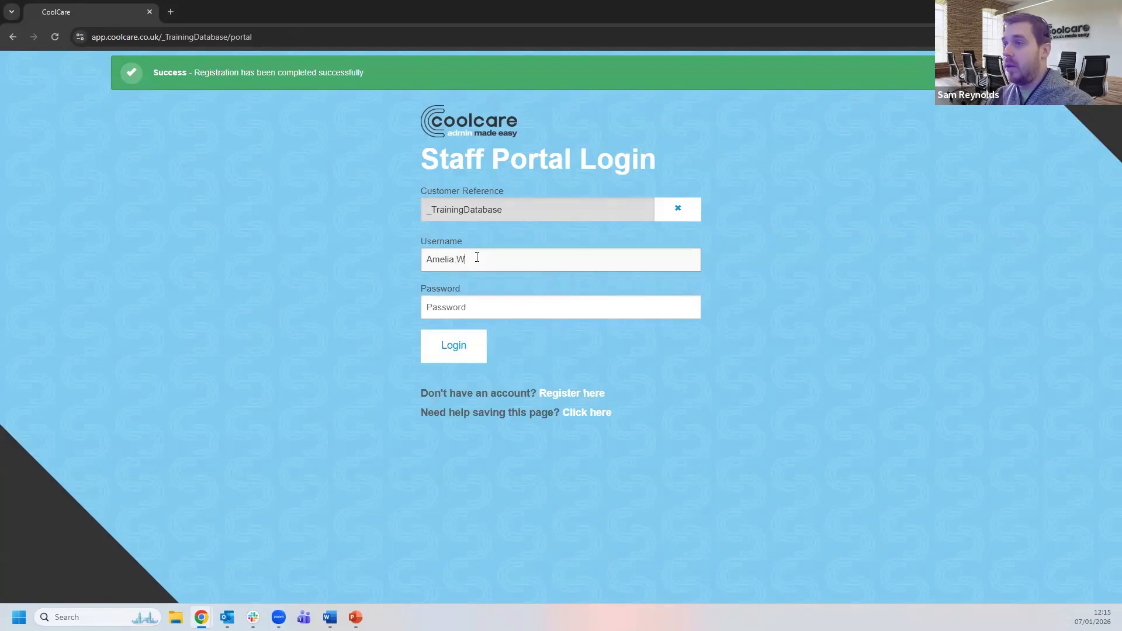
pyautogui.press('Tab')
pyautogui.write('********')
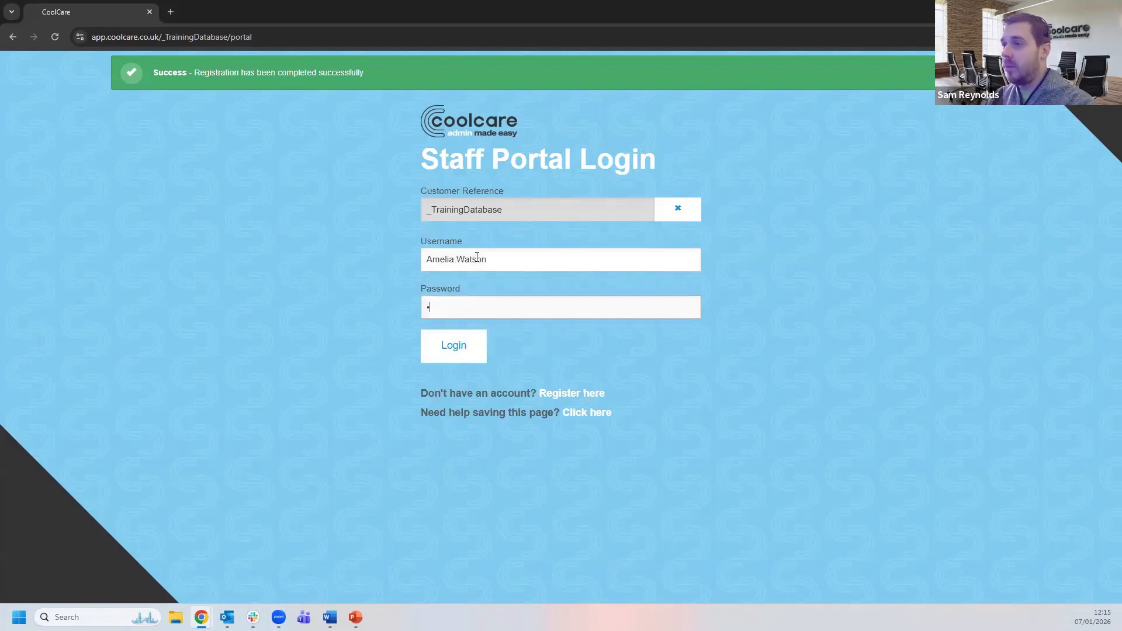
pyautogui.press('Return')
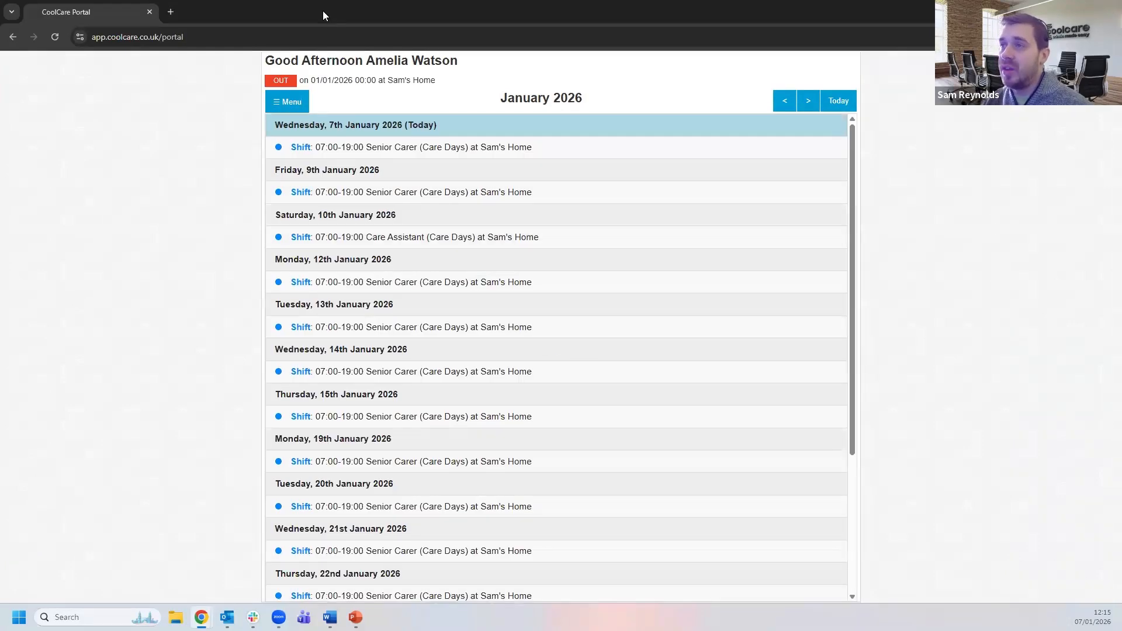
# - Shrink the portal window and place it beside the staff record
pyautogui.doubleClick(323, 10)
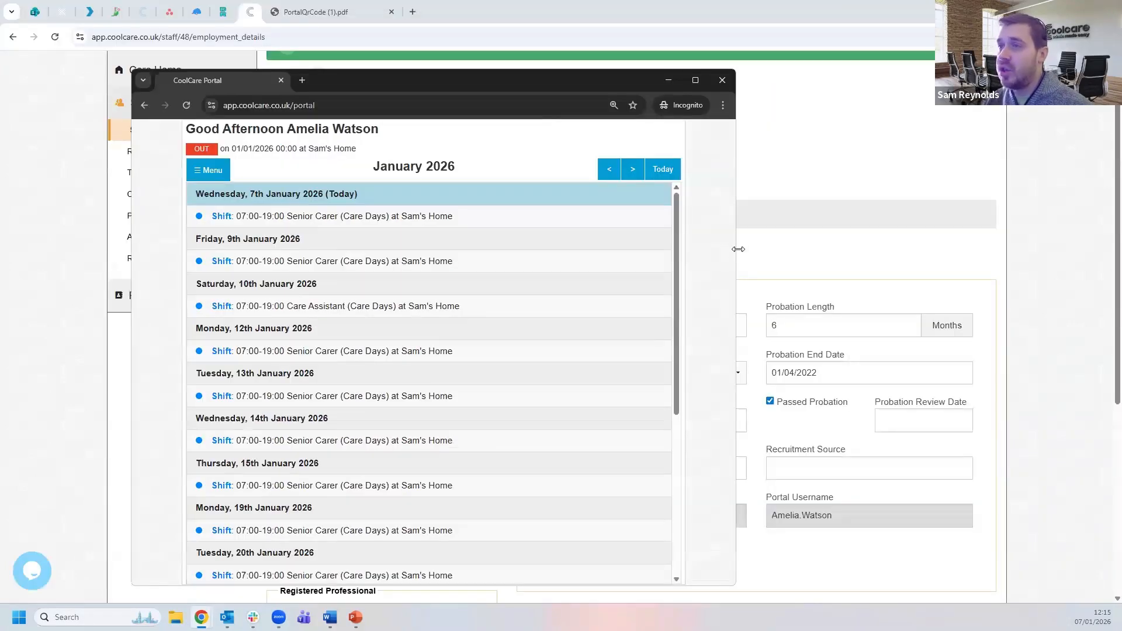
pyautogui.moveTo(739, 249); pyautogui.dragTo(422, 249)
pyautogui.moveTo(302, 89); pyautogui.dragTo(443, 85)
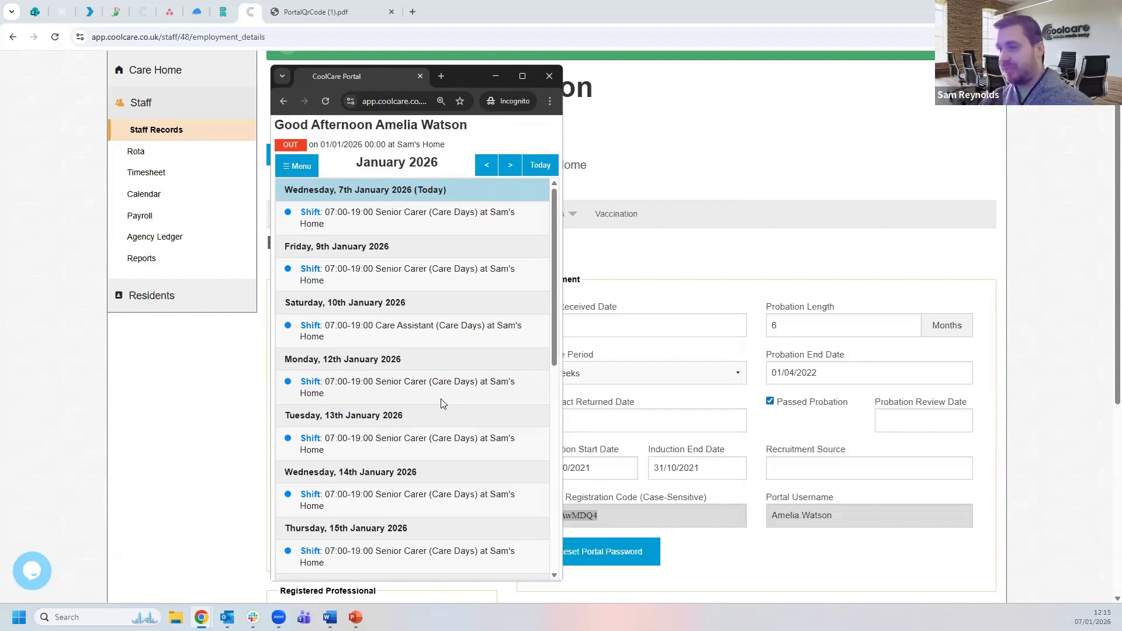
pyautogui.scroll(1, 181, 408)
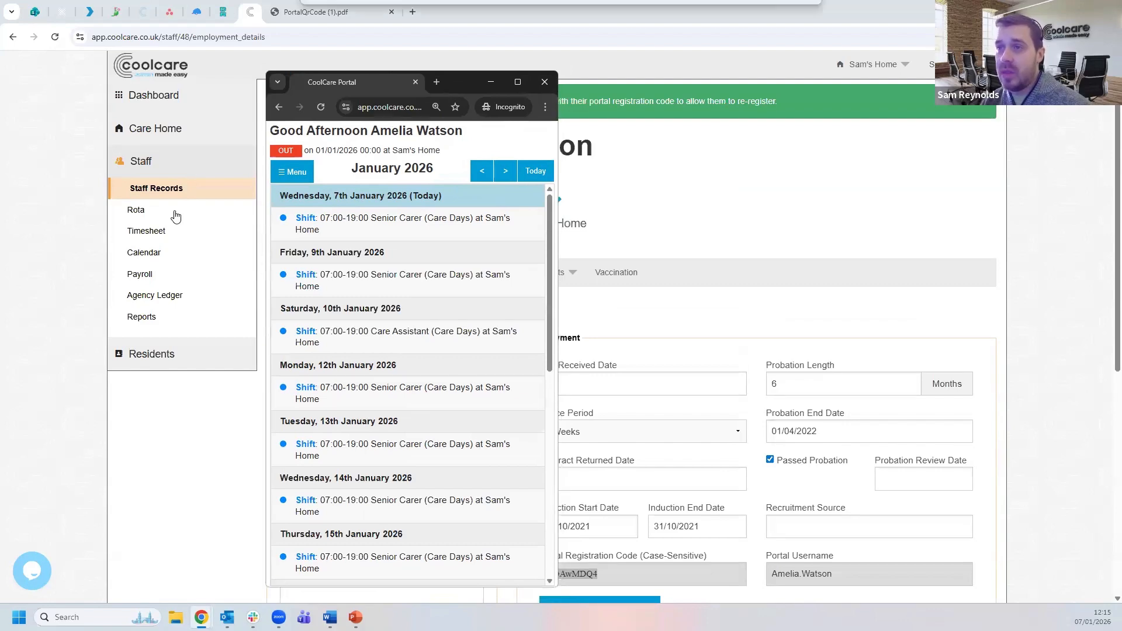
# - Open the rota with the Care Nights and Care Days groups expanded
pyautogui.click(175, 215)
pyautogui.click(174, 212)
pyautogui.moveTo(201, 618)
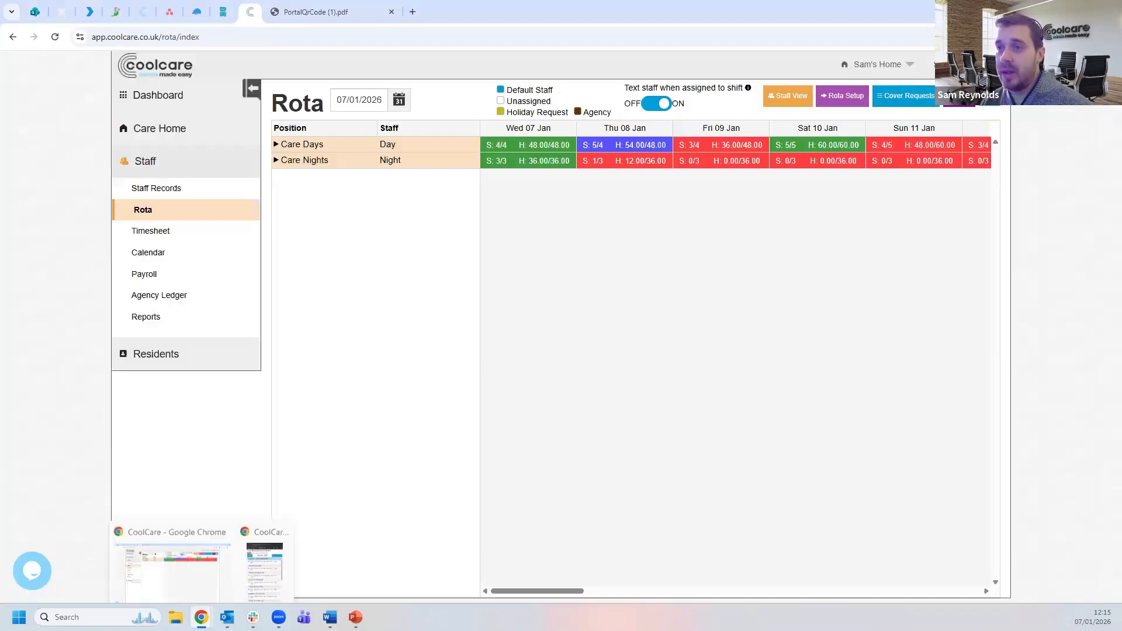
pyautogui.click(355, 162)
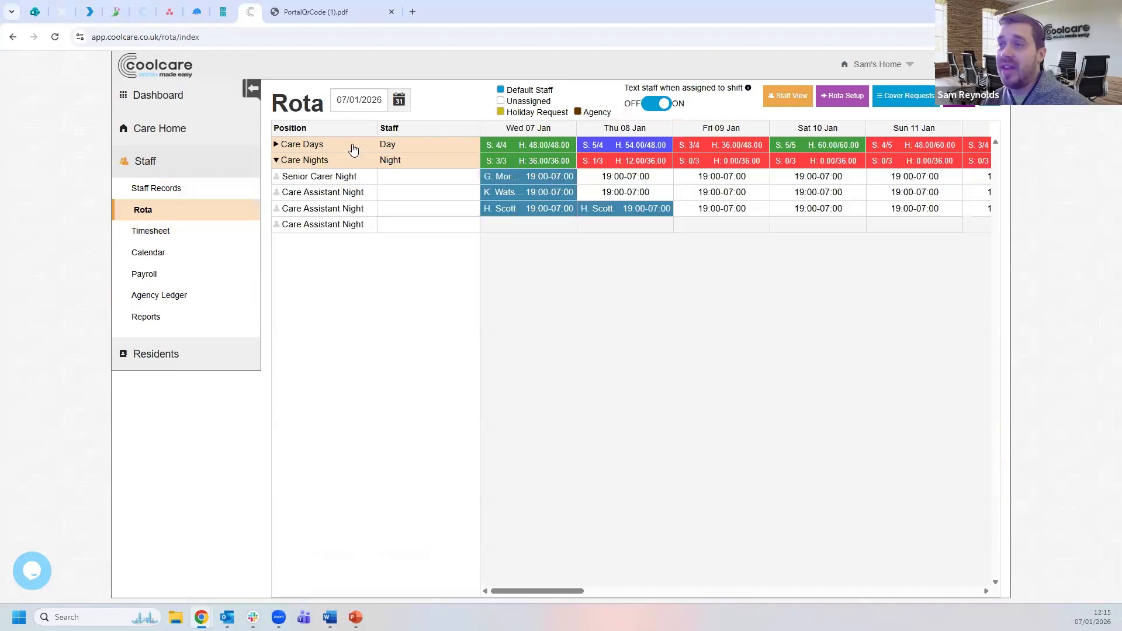
pyautogui.click(354, 146)
# - Browse the portal calendar through February 2026, December 2025 and November 2025, back to January 2026
pyautogui.moveTo(201, 617)
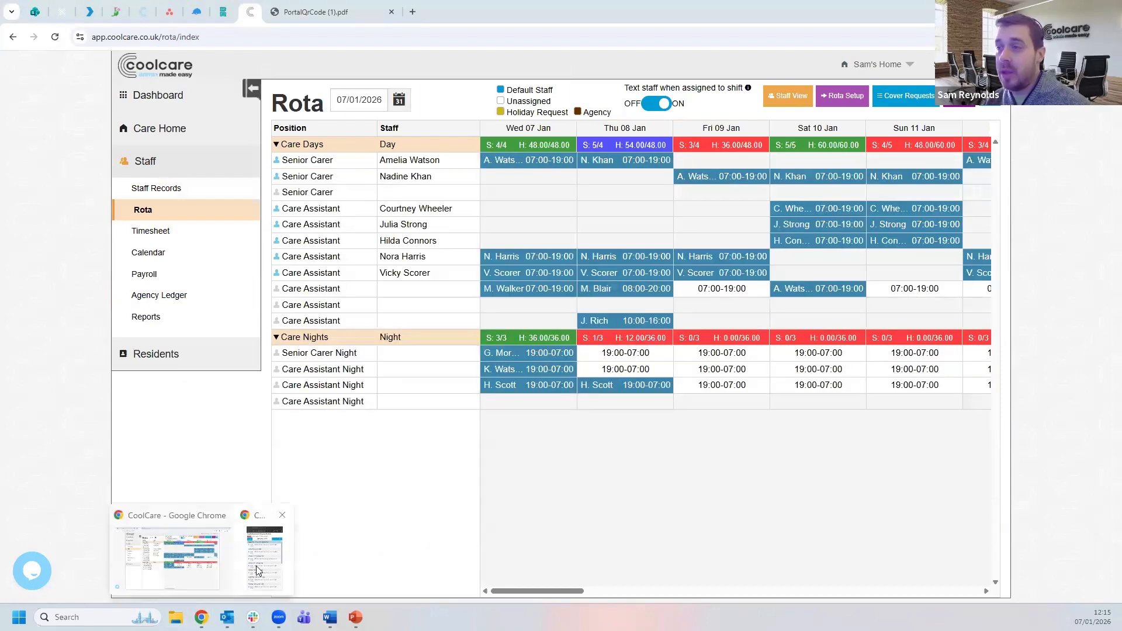
pyautogui.click(185, 555)
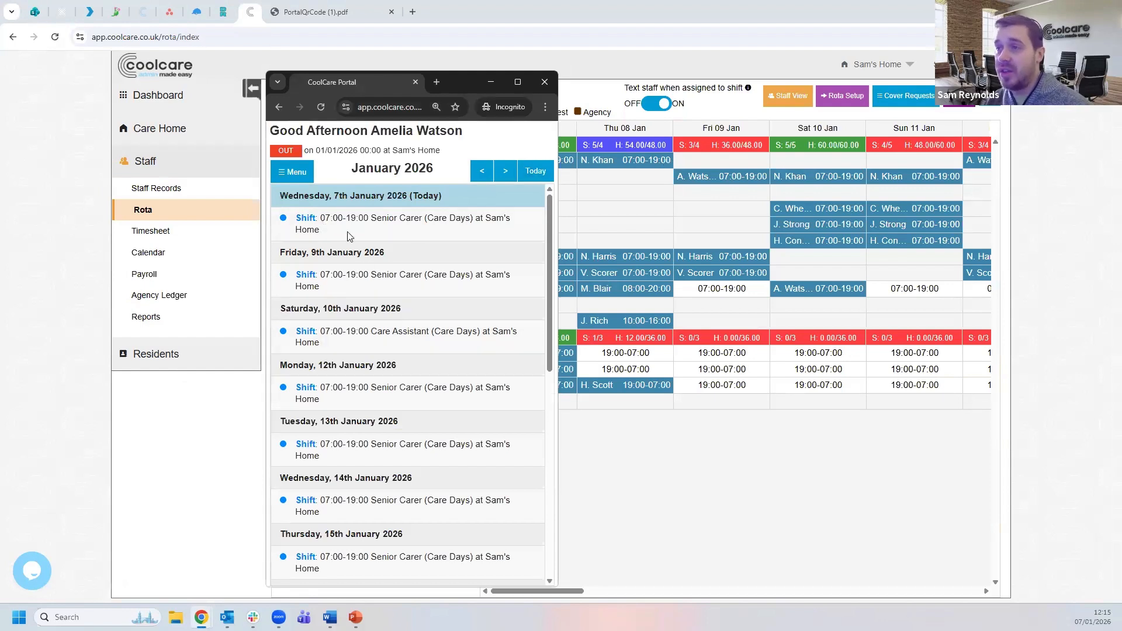
pyautogui.scroll(-3, 361, 363)
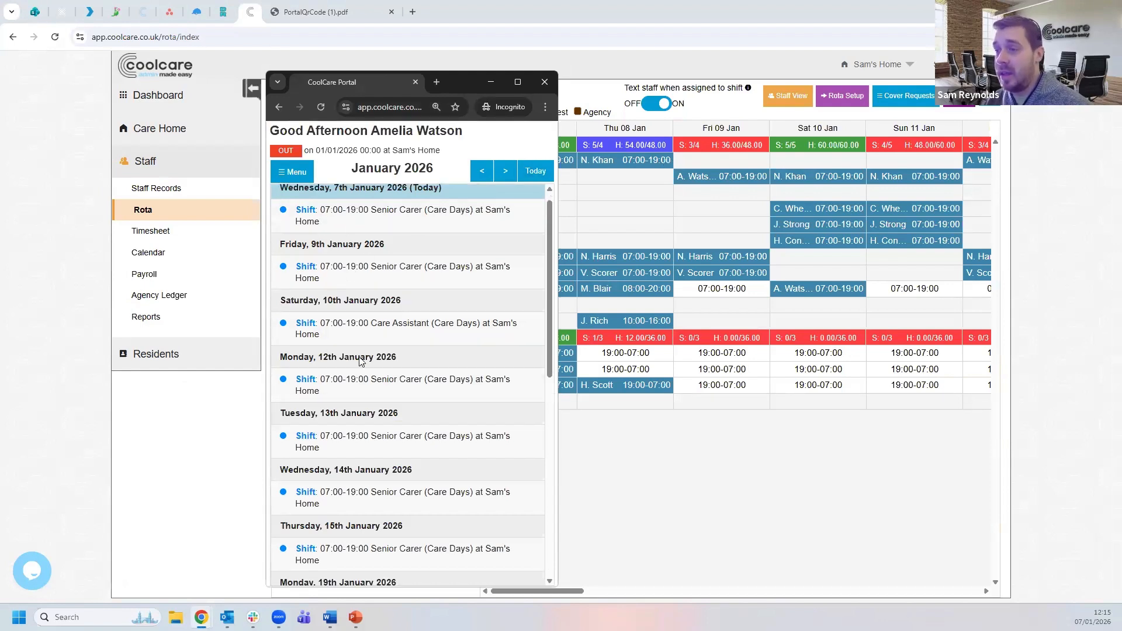
pyautogui.scroll(-5, 361, 361)
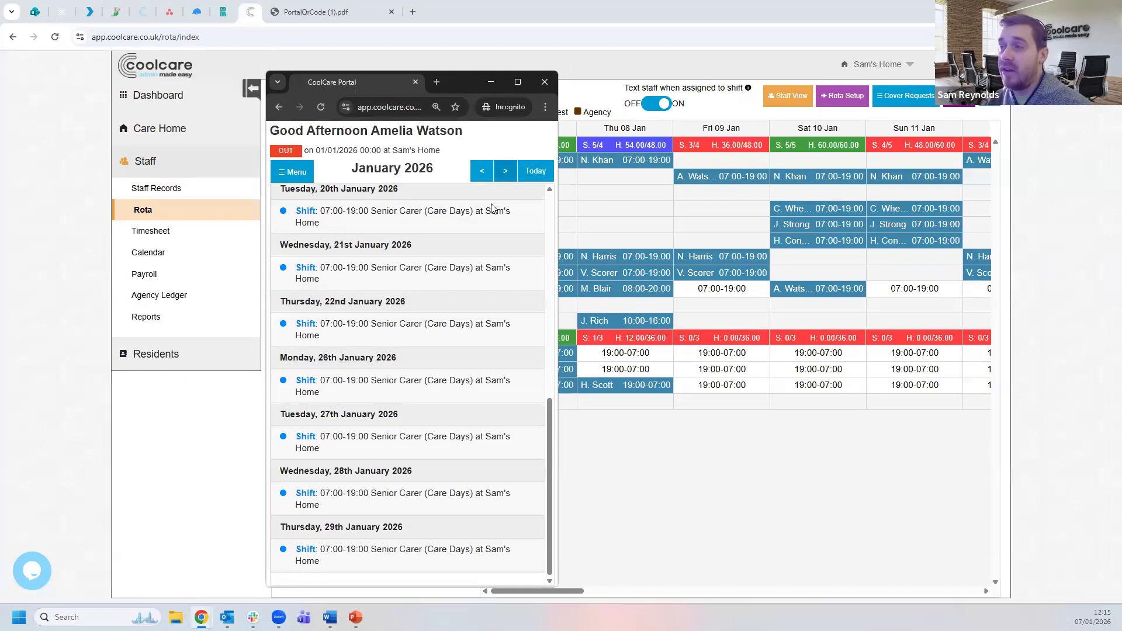
pyautogui.click(504, 172)
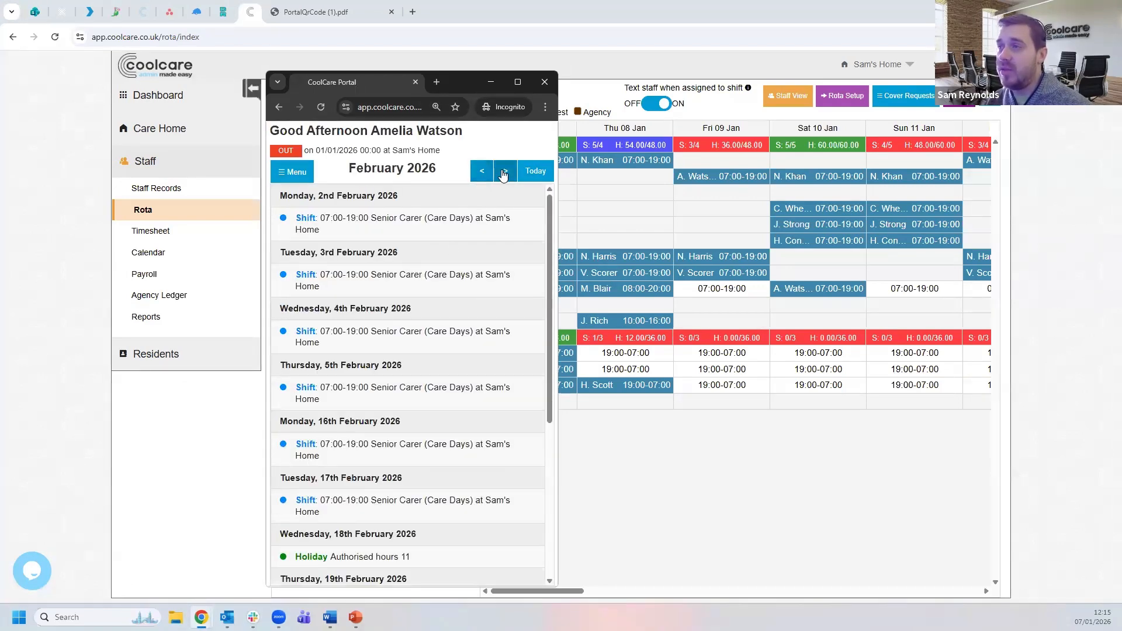
pyautogui.click(483, 172)
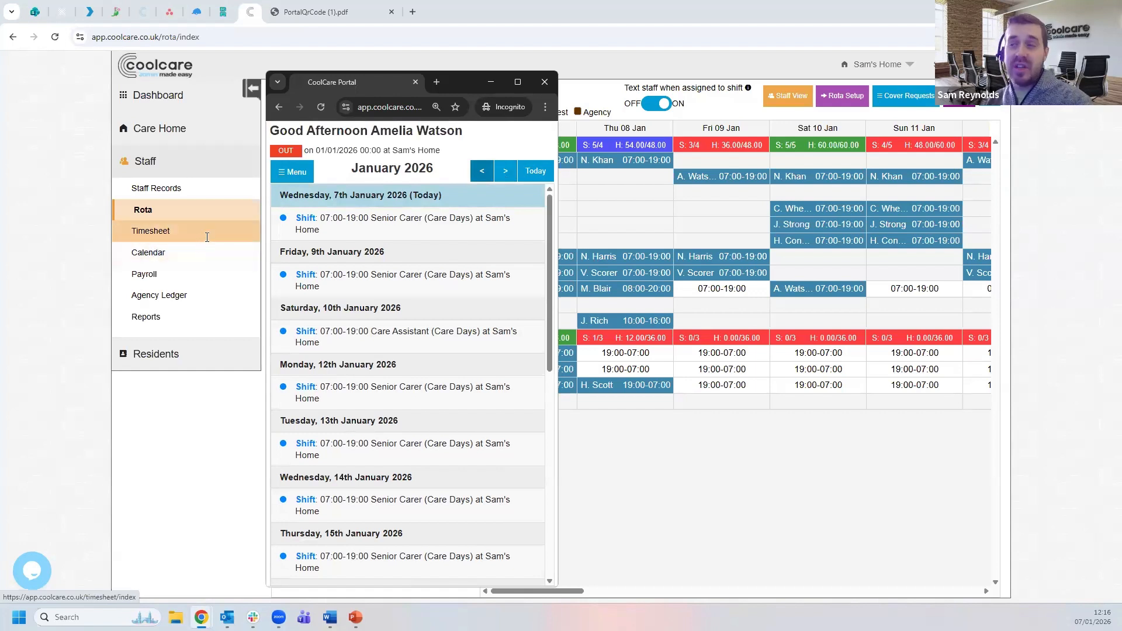
pyautogui.click(482, 171)
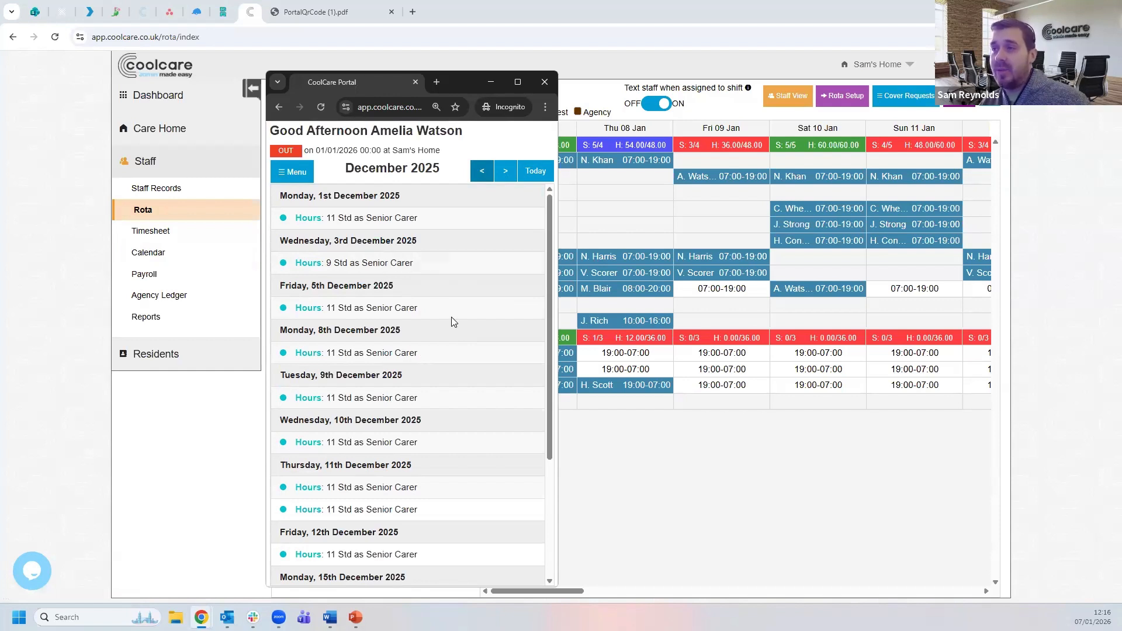
pyautogui.scroll(-3, 468, 402)
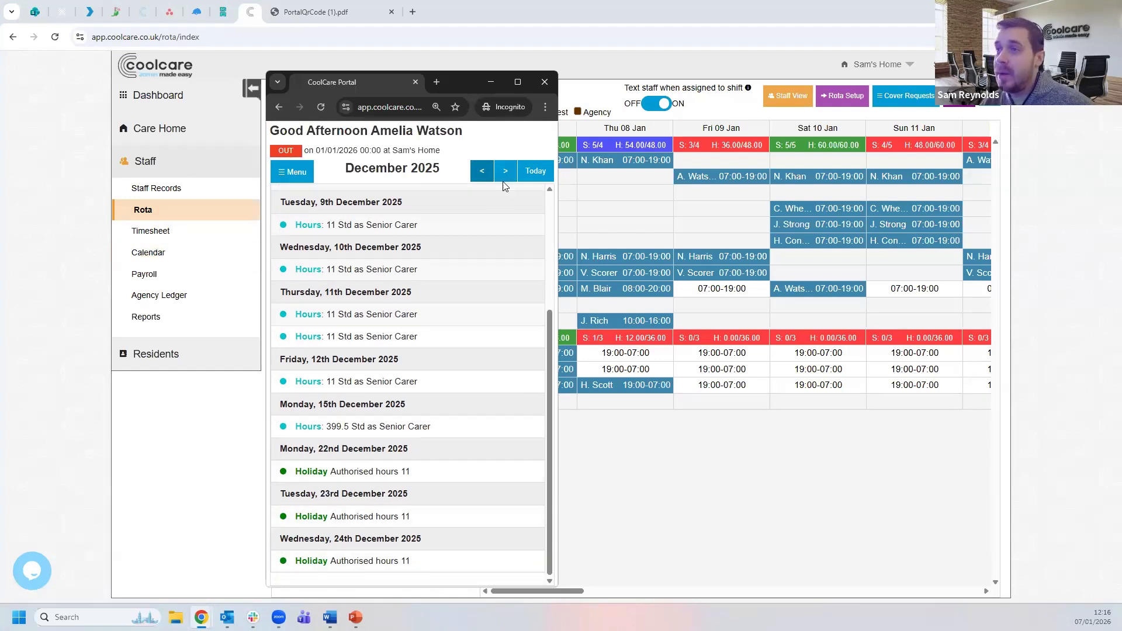
pyautogui.click(482, 171)
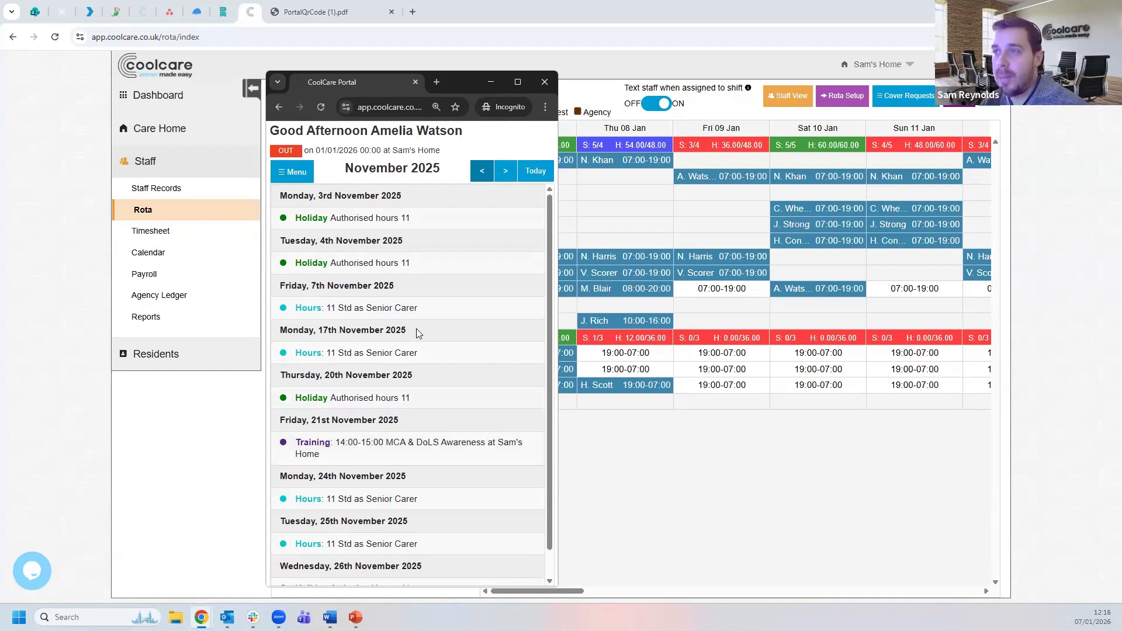
pyautogui.click(507, 171)
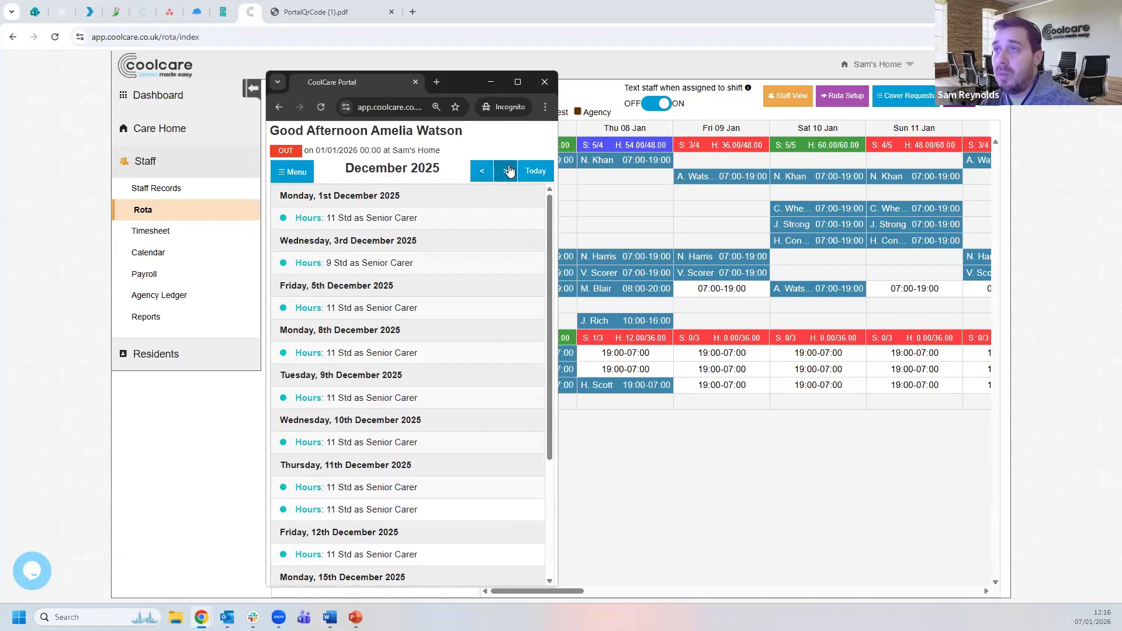
pyautogui.click(507, 170)
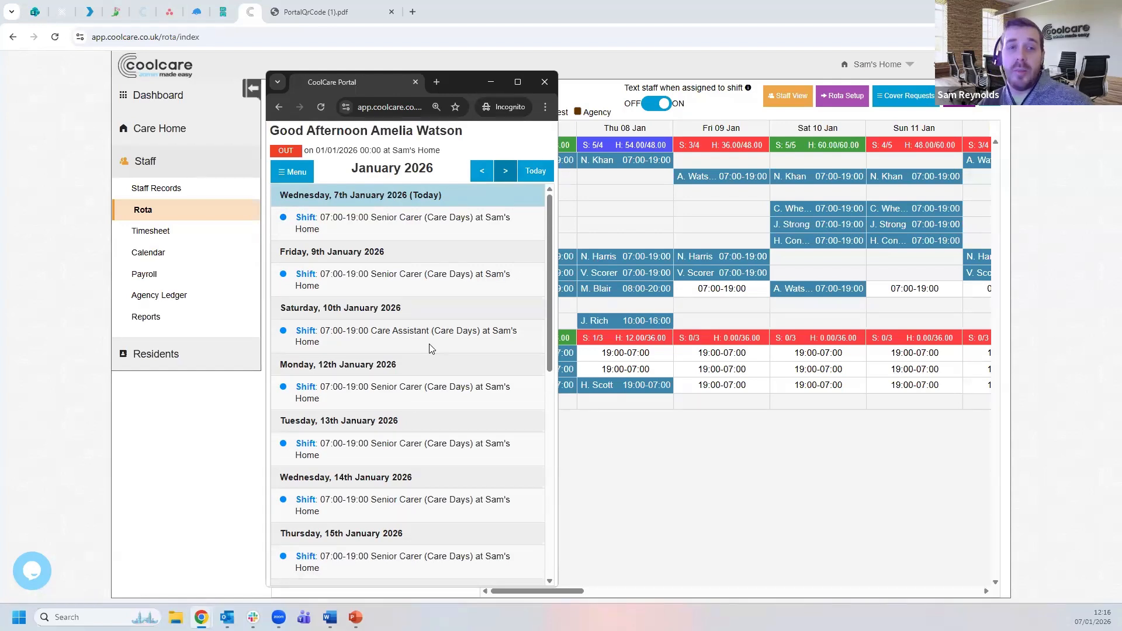
pyautogui.click(292, 171)
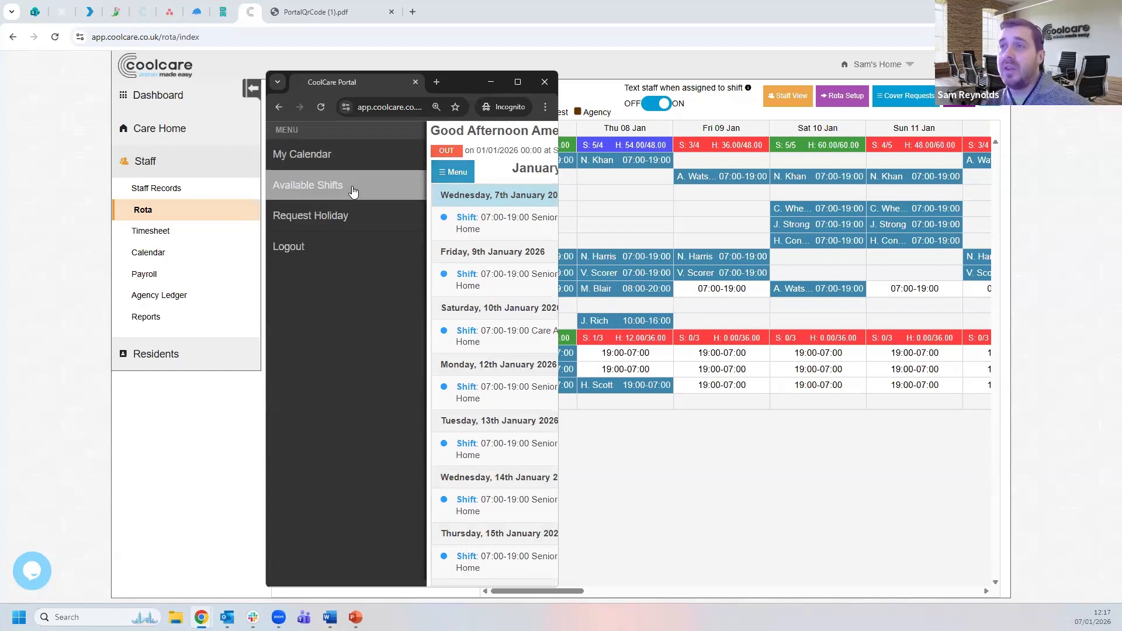
# - Show the portal's Available Shifts with the info box collapsed, scrolled down to Sunday 11th January
pyautogui.click(353, 191)
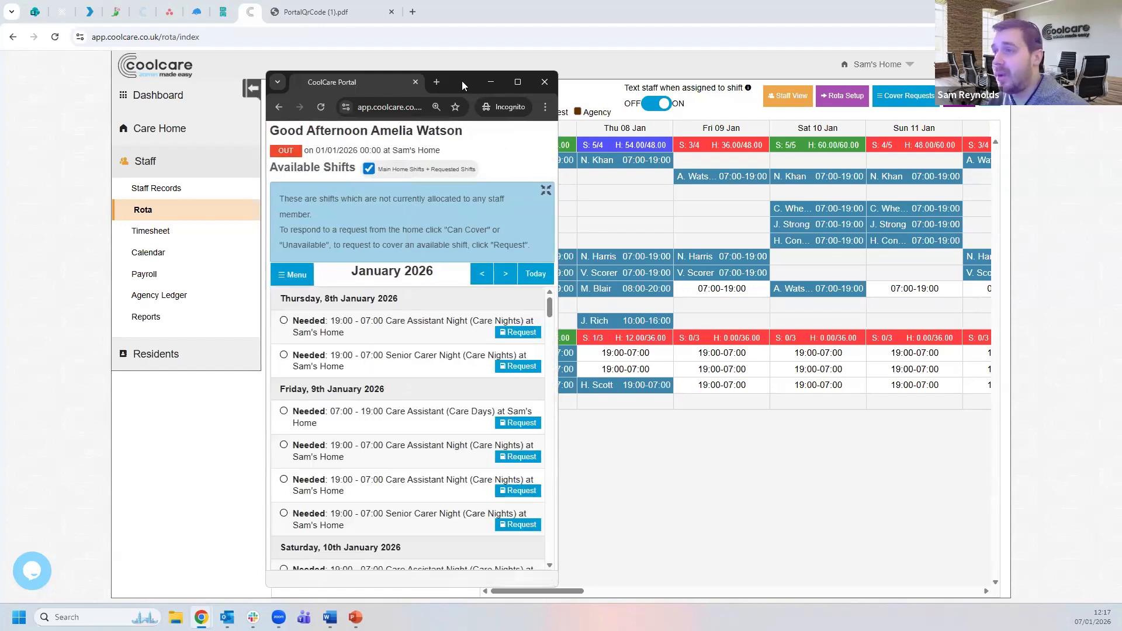
pyautogui.moveTo(462, 81); pyautogui.dragTo(376, 85)
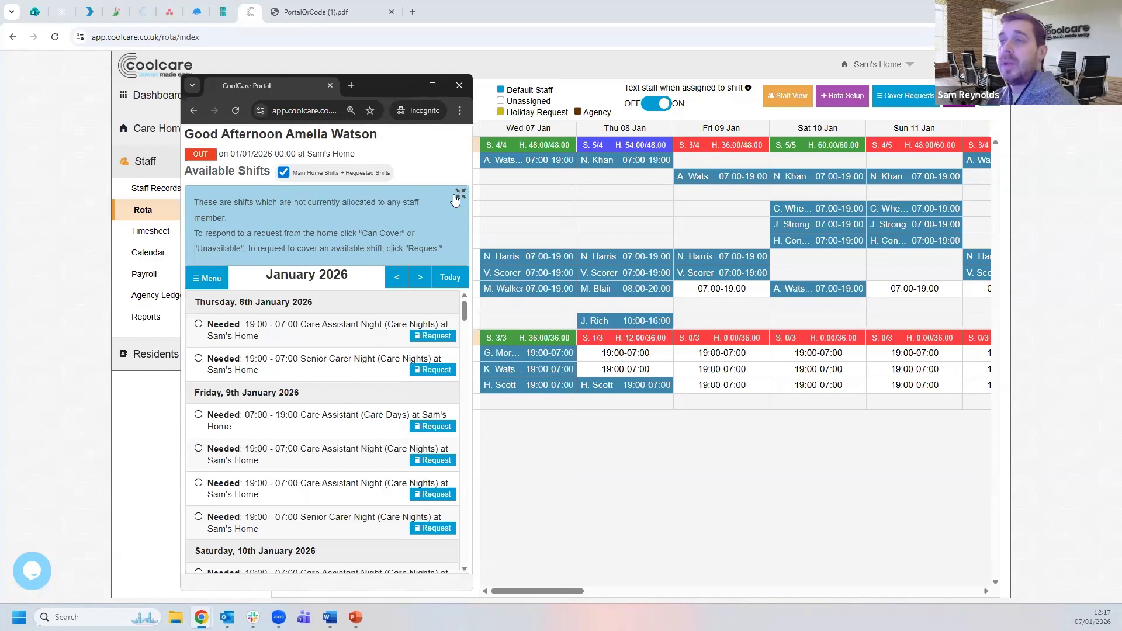
pyautogui.click(458, 196)
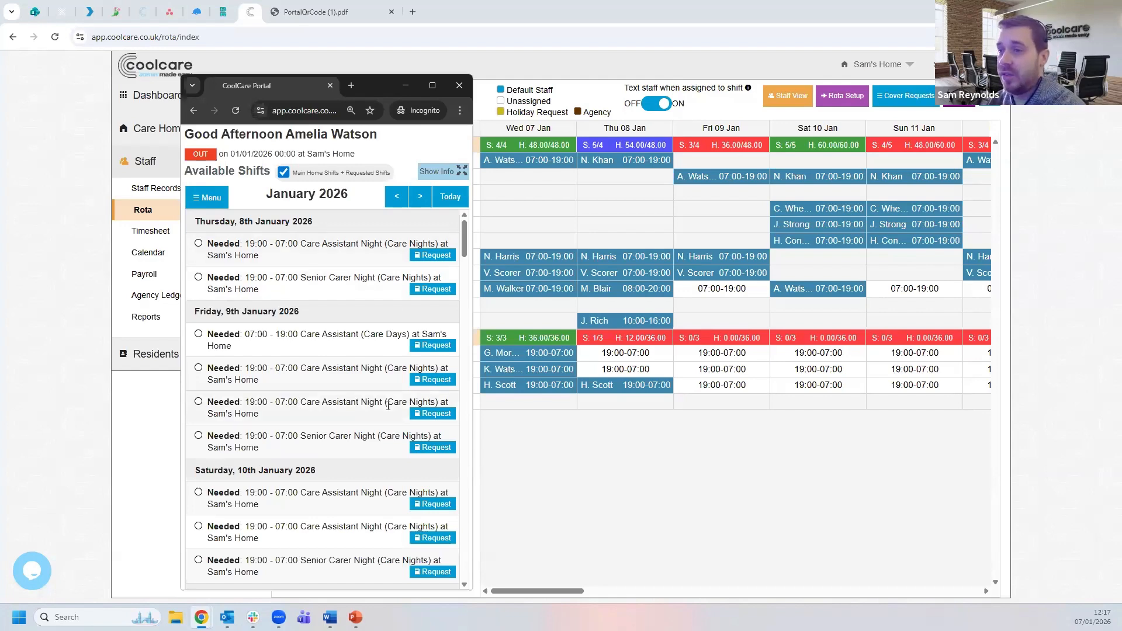
pyautogui.scroll(-1, 329, 377)
pyautogui.scroll(-2, 329, 377)
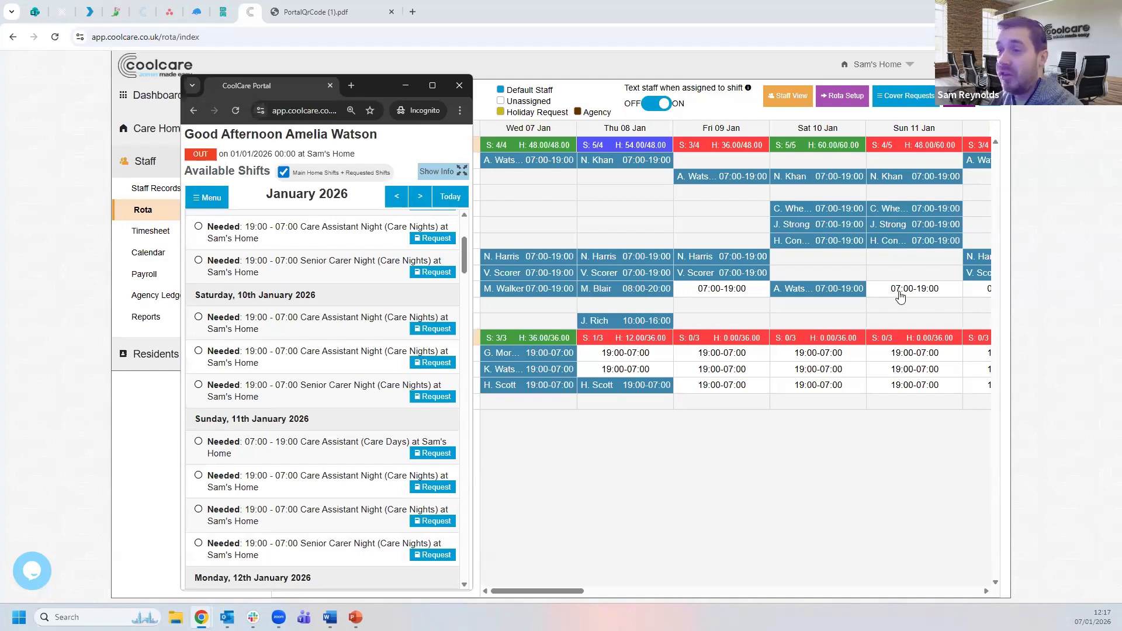
pyautogui.scroll(-2, 295, 388)
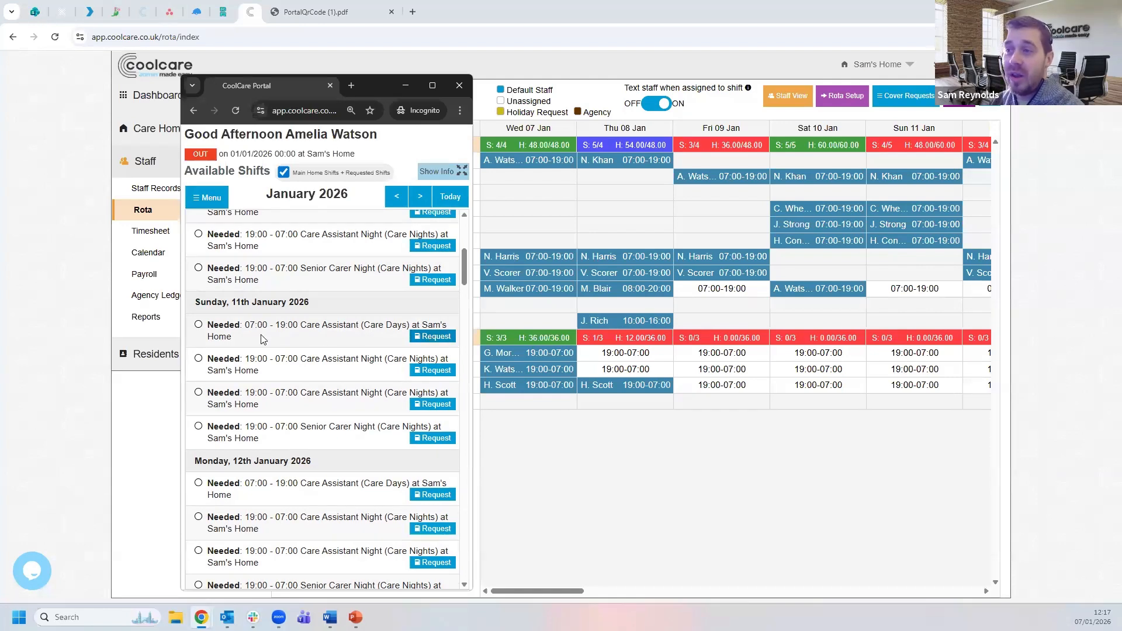
# - Mark Sunday 11th's Care Days shift as 'can cover' in the portal, then return to the manager's rota
pyautogui.click(447, 341)
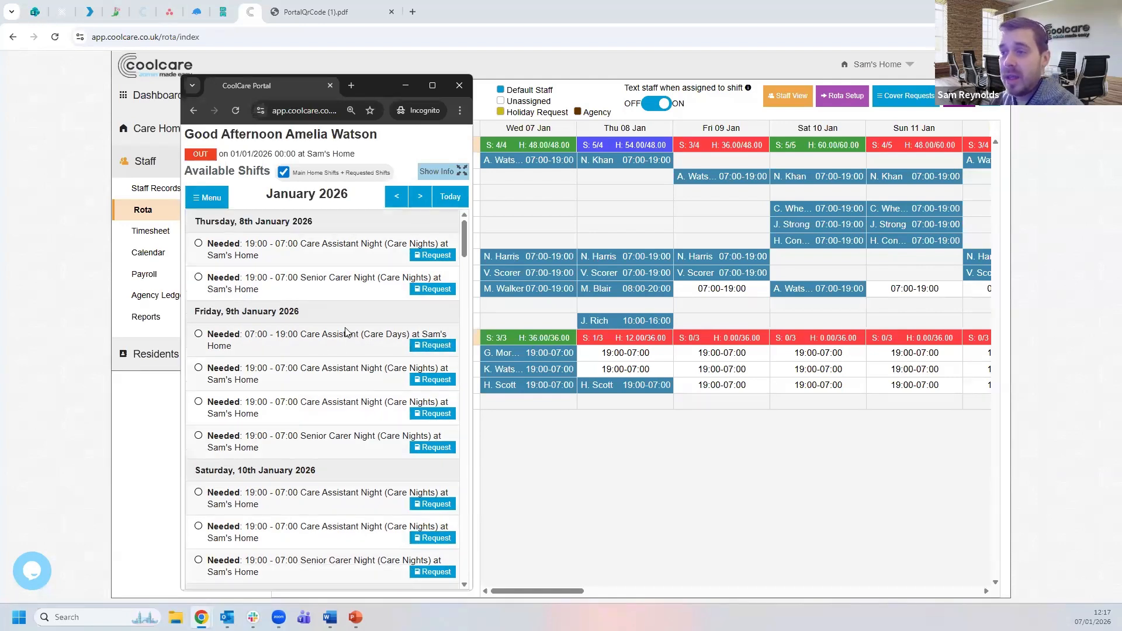
pyautogui.scroll(-2, 351, 322)
pyautogui.scroll(-2, 351, 322)
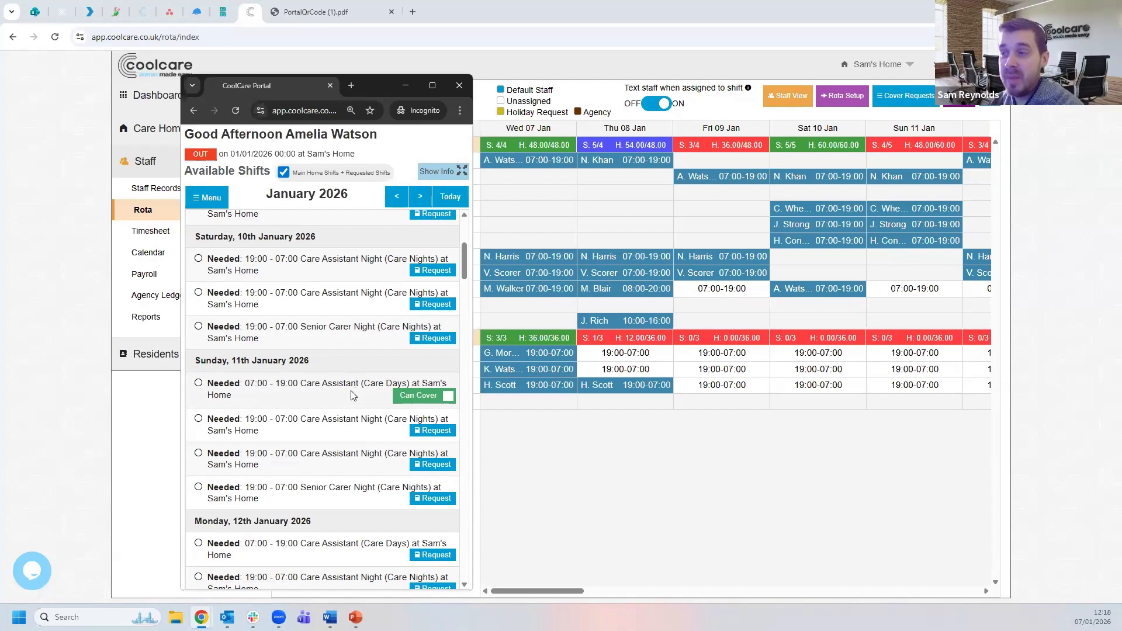
pyautogui.click(449, 396)
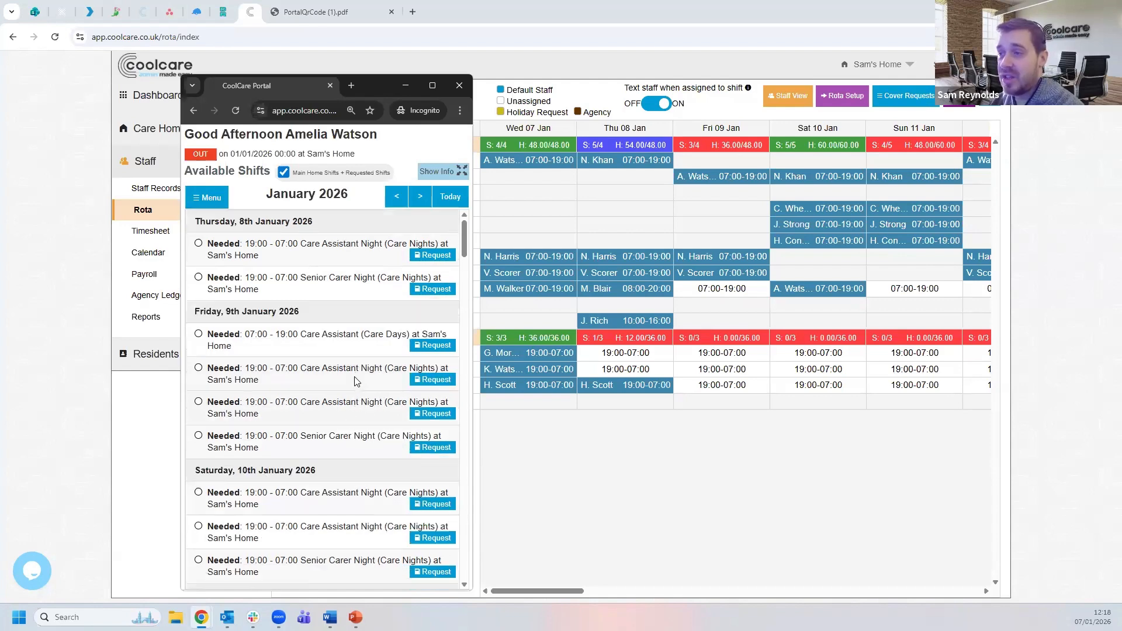
pyautogui.scroll(-3, 364, 403)
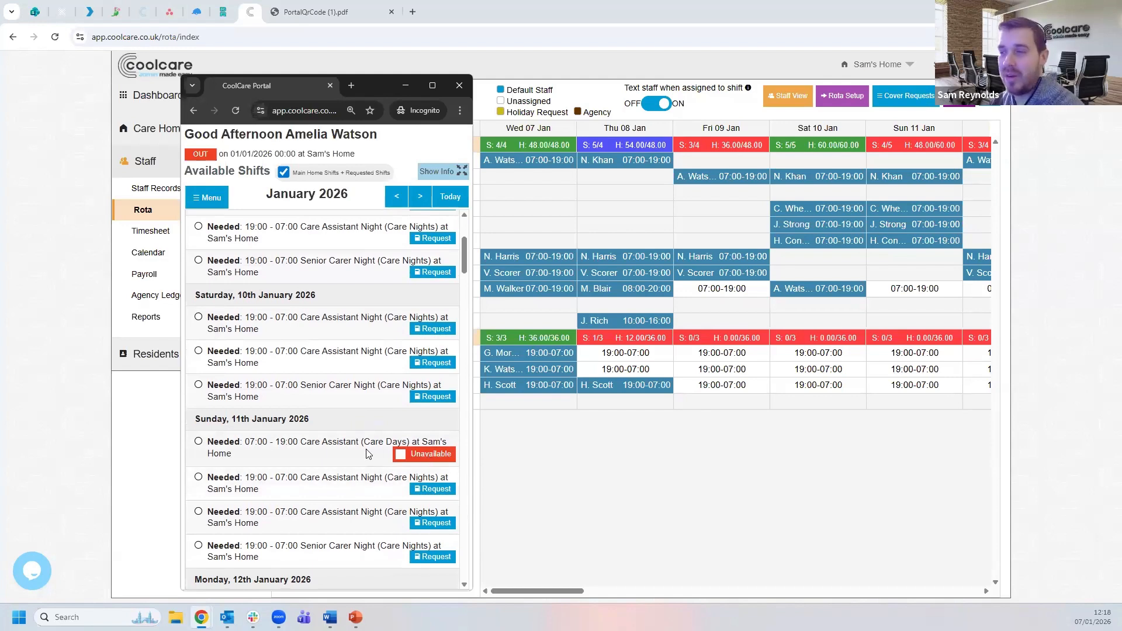
pyautogui.click(409, 458)
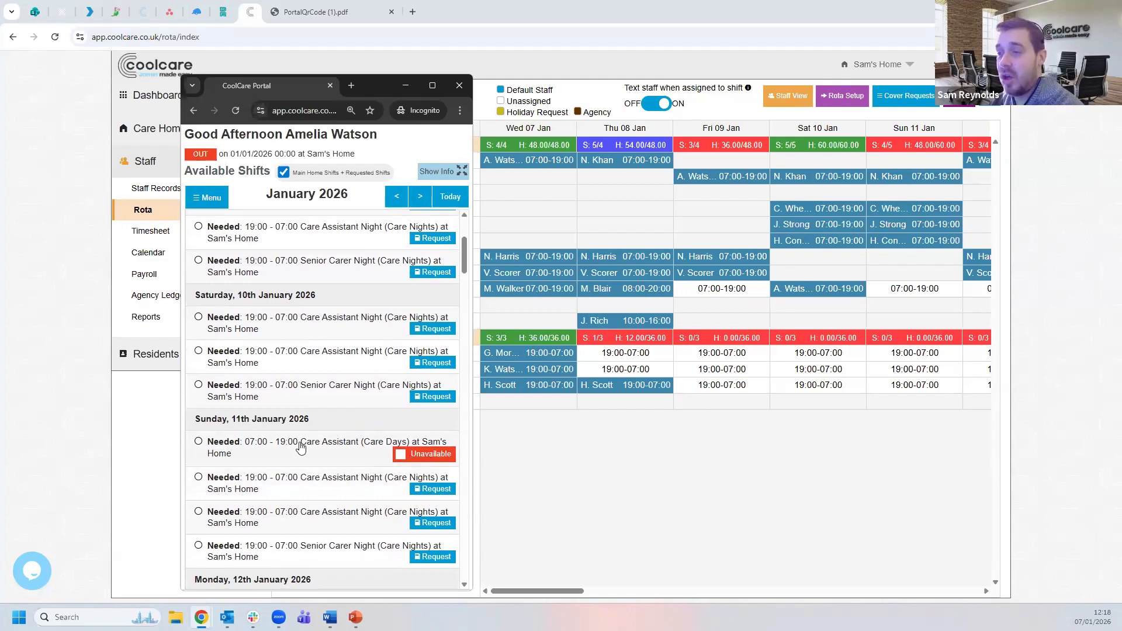
pyautogui.scroll(-4, 373, 442)
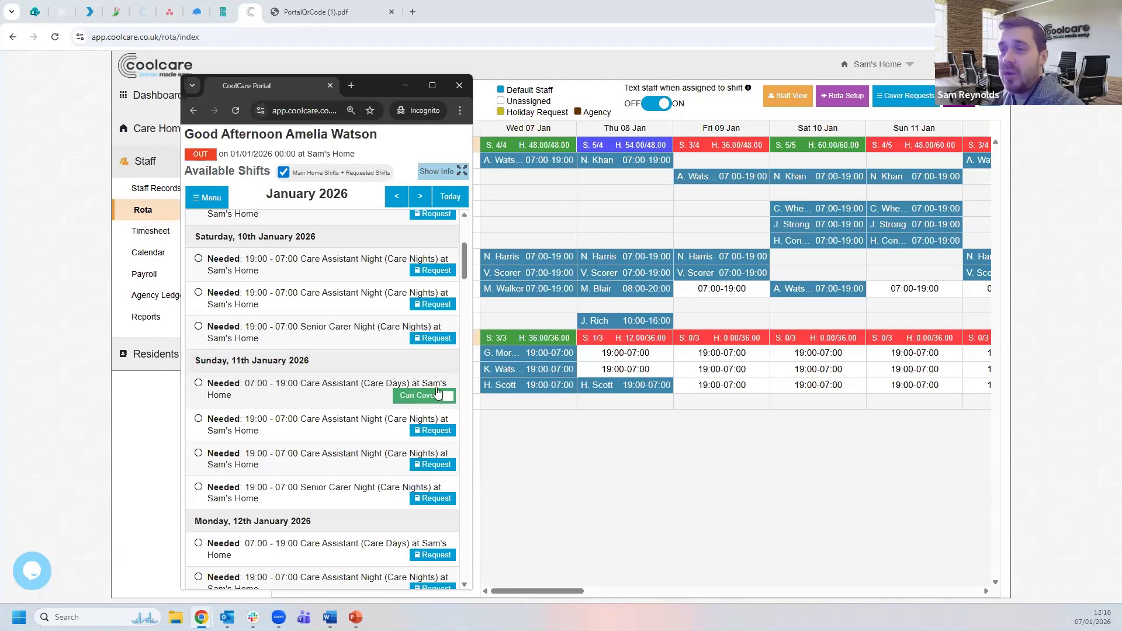
pyautogui.click(142, 435)
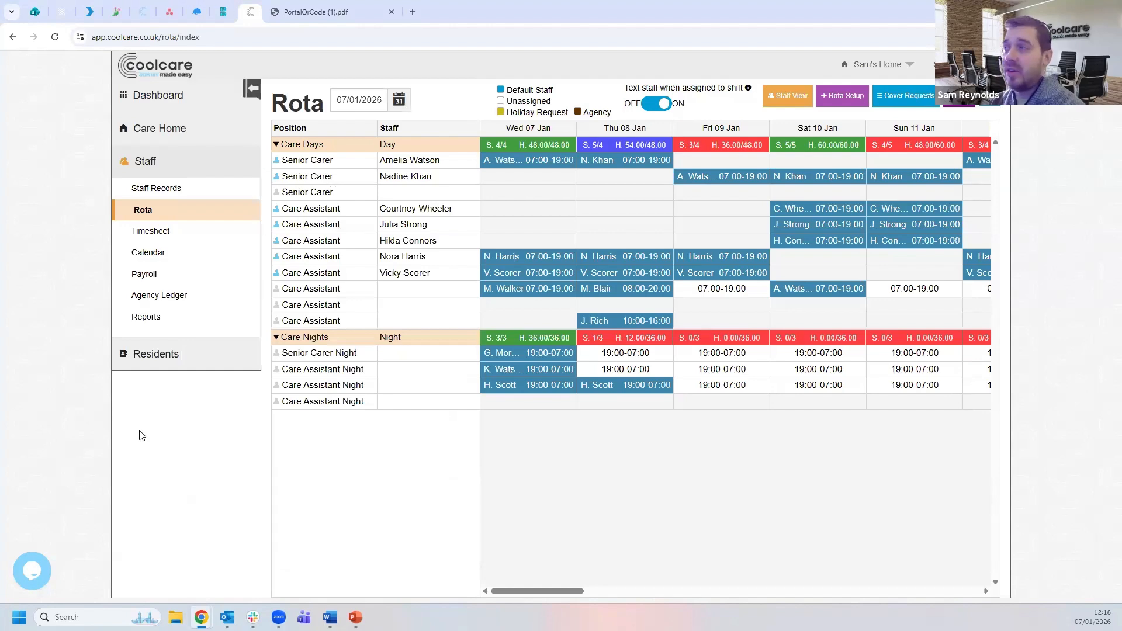
# - Review cover requests, then assign the requesting carer to the Sun 11 Jan 07:00–19:00 day shift
pyautogui.click(909, 101)
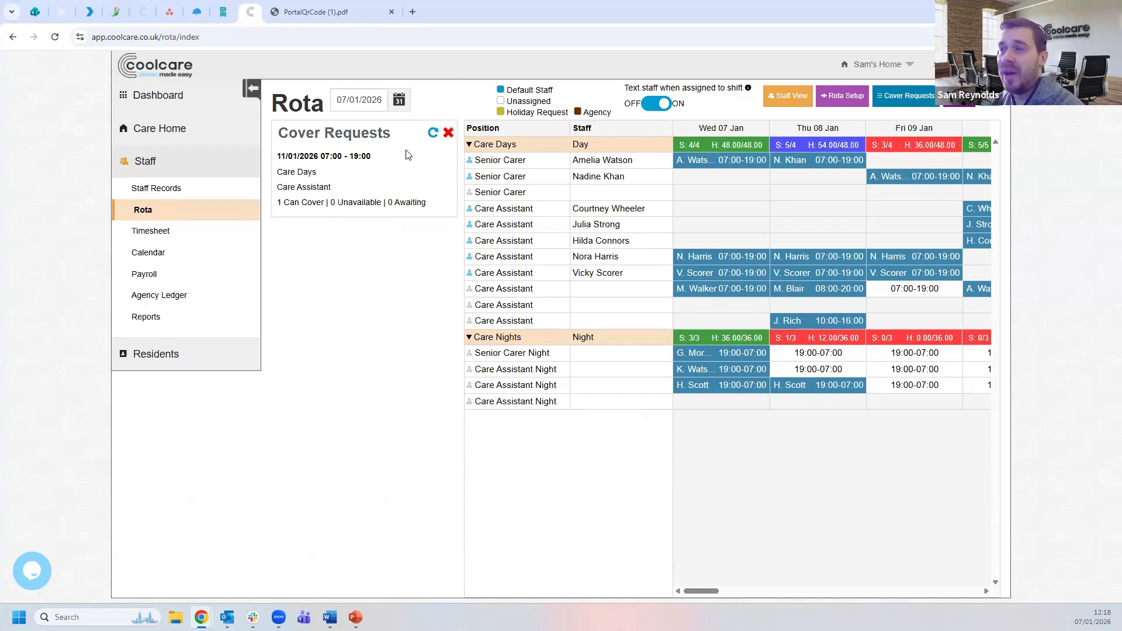
pyautogui.click(447, 138)
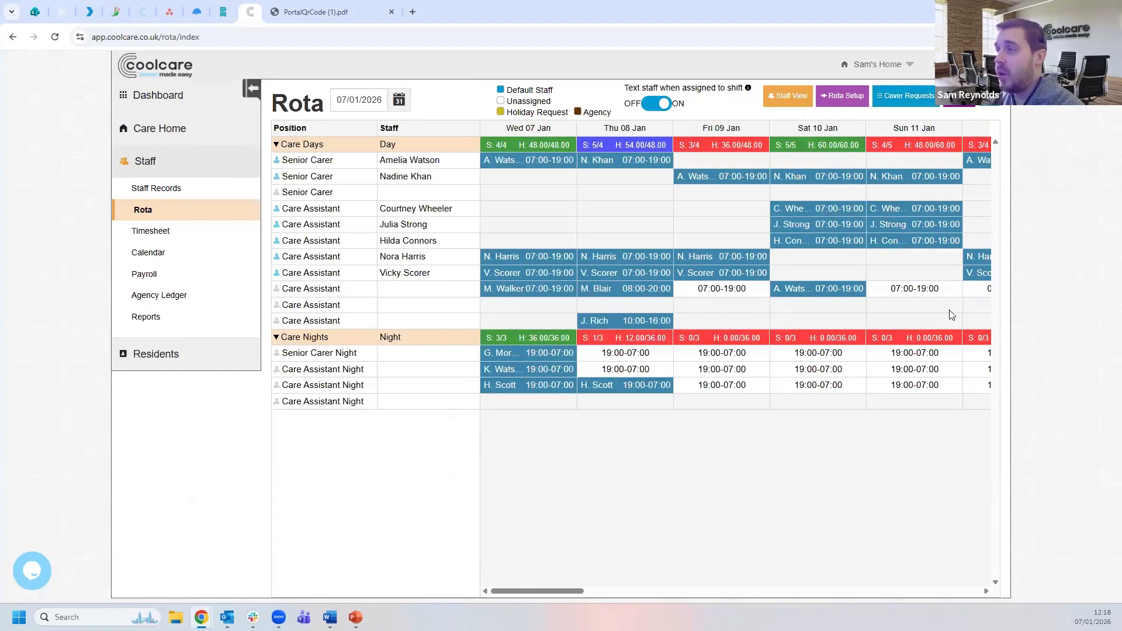
pyautogui.click(917, 295)
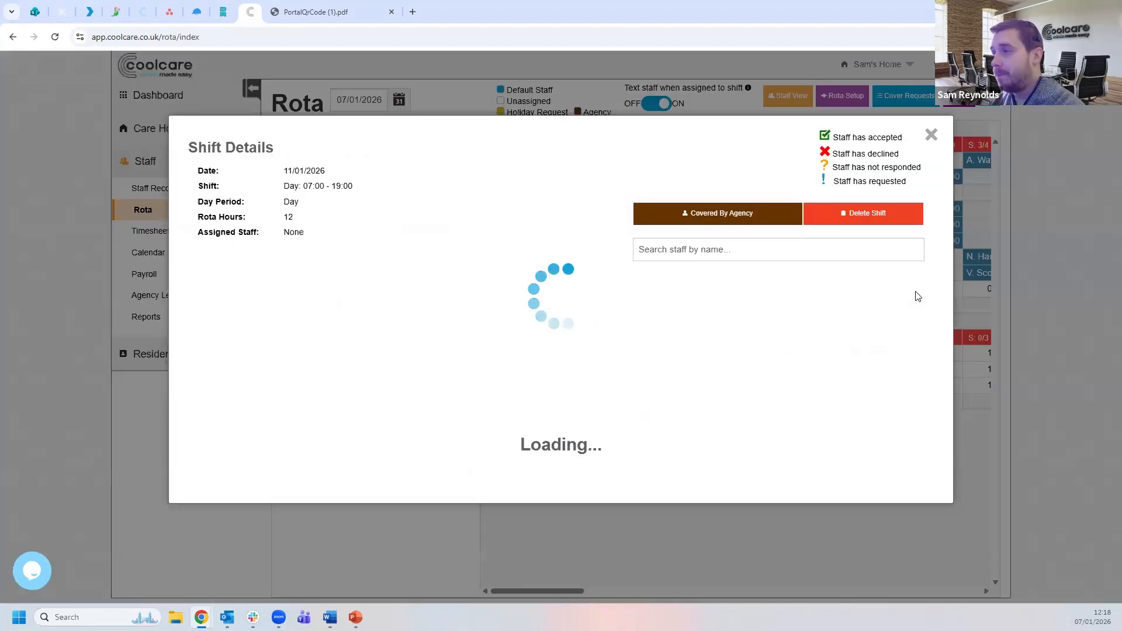
pyautogui.scroll(-3, 800, 350)
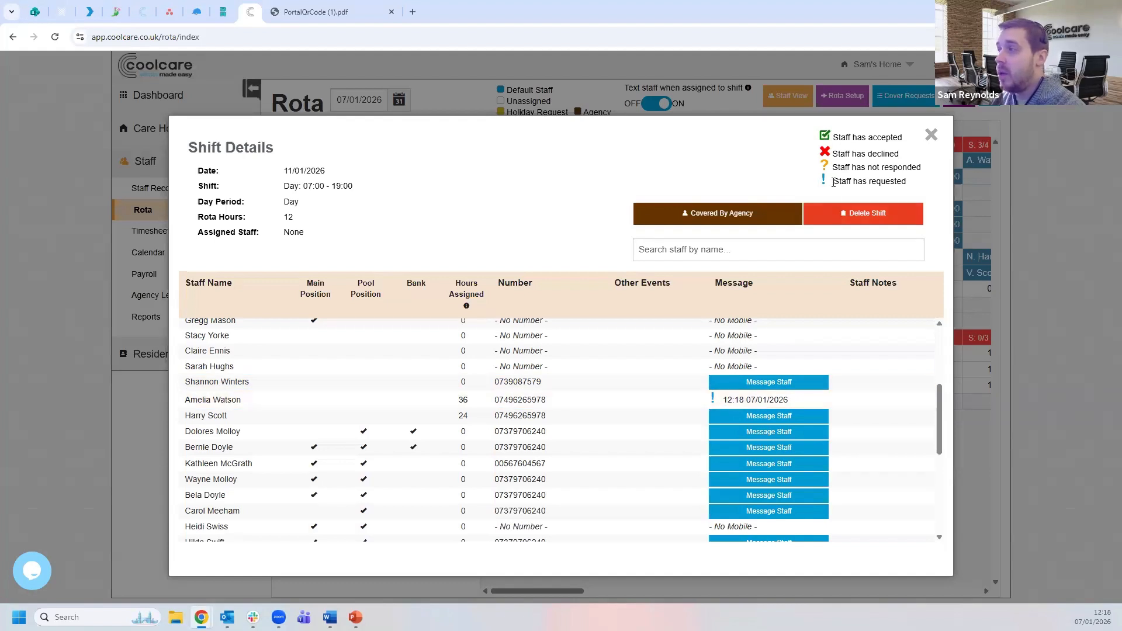
pyautogui.moveTo(833, 182); pyautogui.dragTo(918, 189)
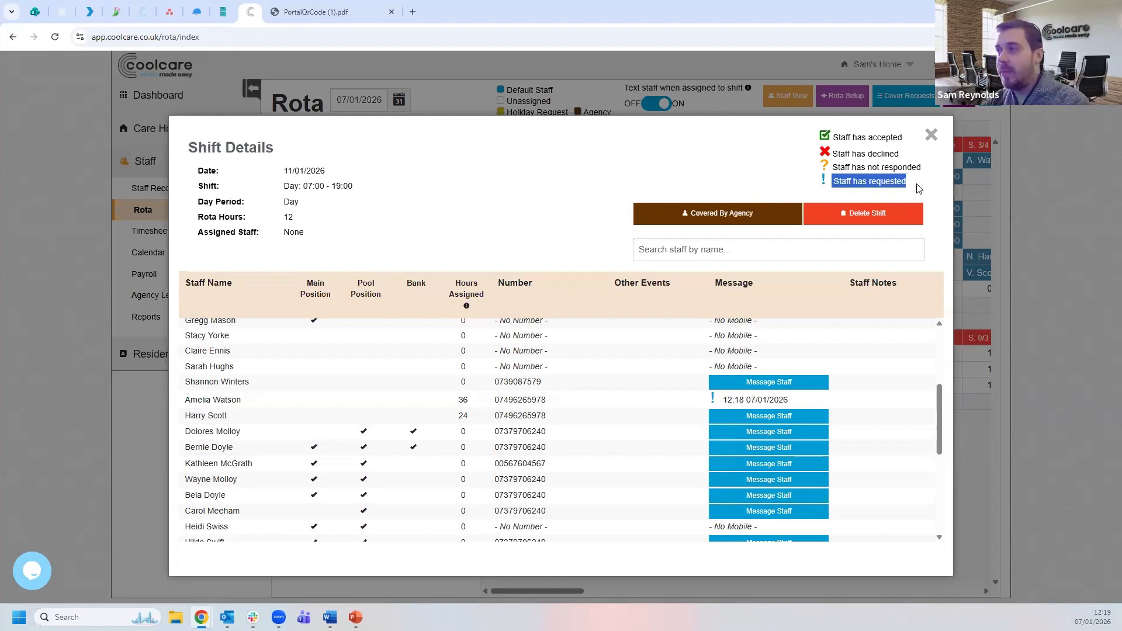
pyautogui.click(713, 185)
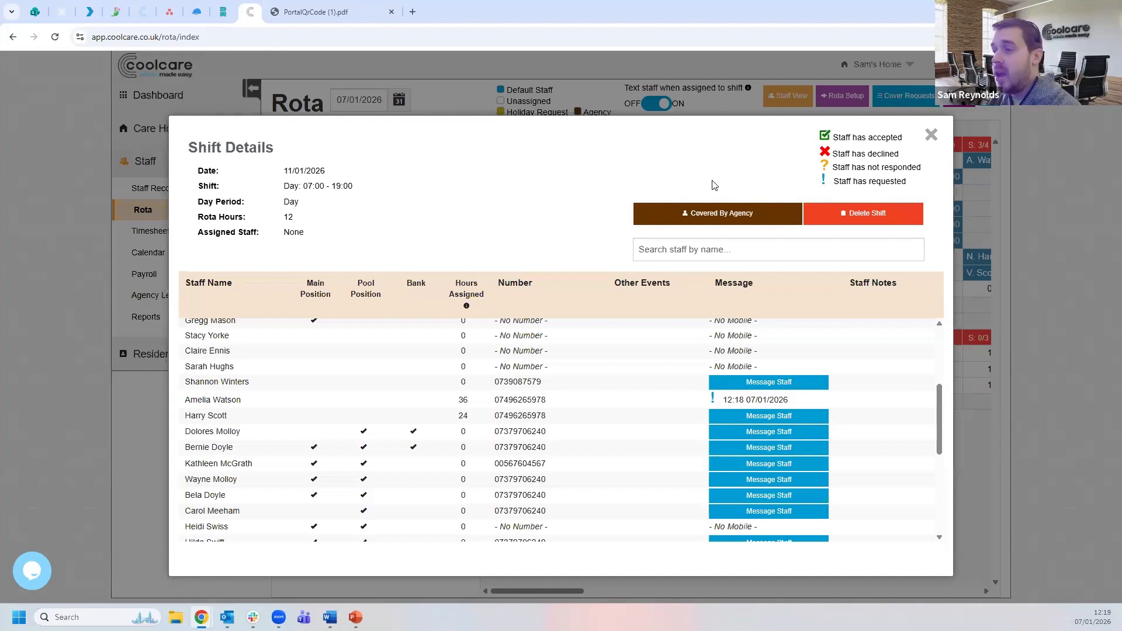
pyautogui.click(739, 404)
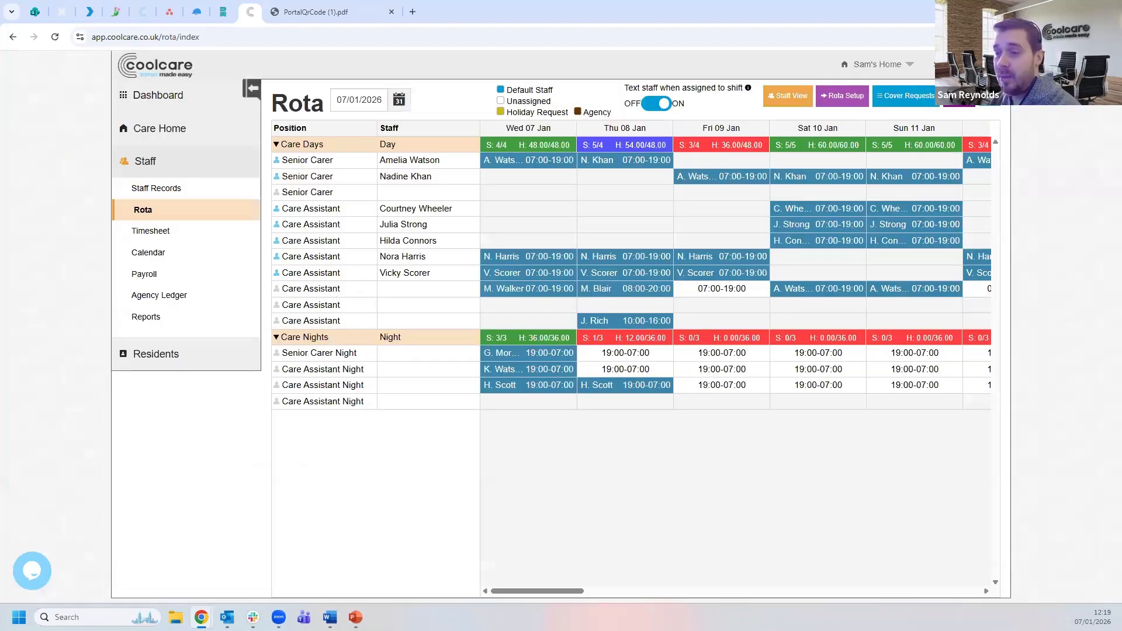
# - Open the employee's portal calendar and find the new Sunday 11th January shift
pyautogui.moveTo(201, 614)
pyautogui.click(265, 574)
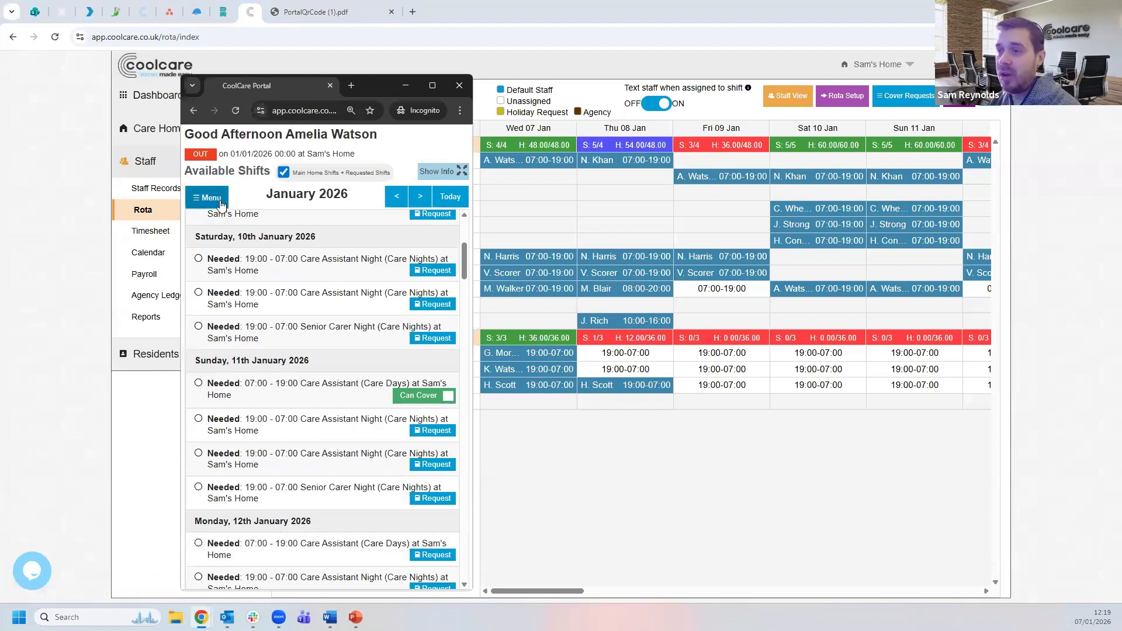
pyautogui.click(221, 193)
pyautogui.click(226, 159)
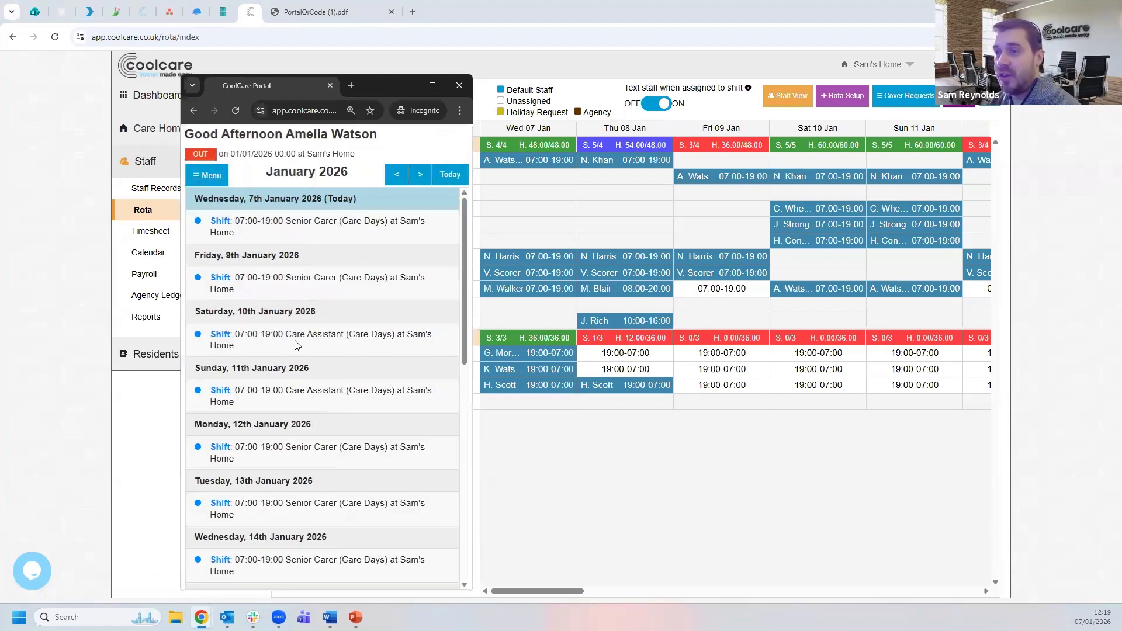
pyautogui.tripleClick(261, 405)
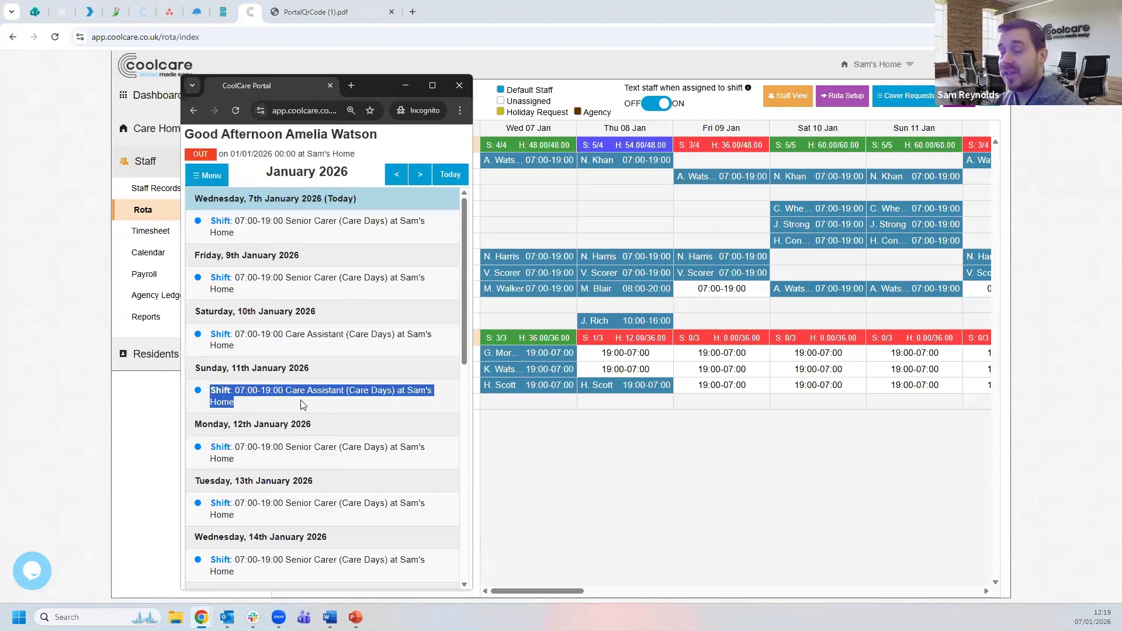
# - Check the Available Shifts list, then return to My Calendar
pyautogui.click(220, 177)
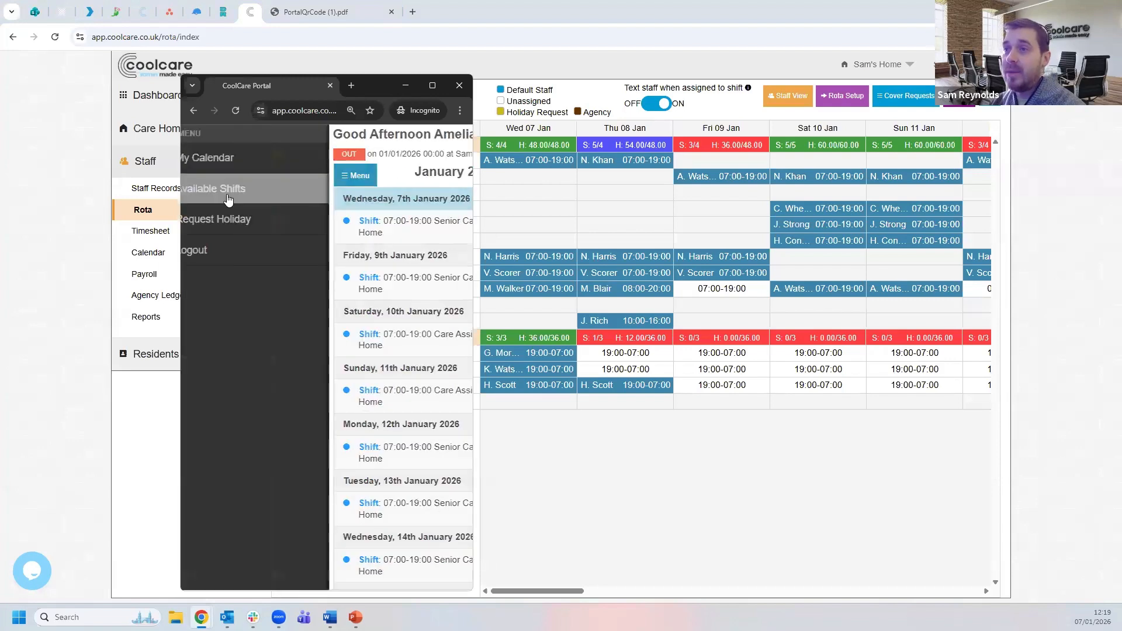
pyautogui.click(231, 189)
pyautogui.scroll(-4, 363, 365)
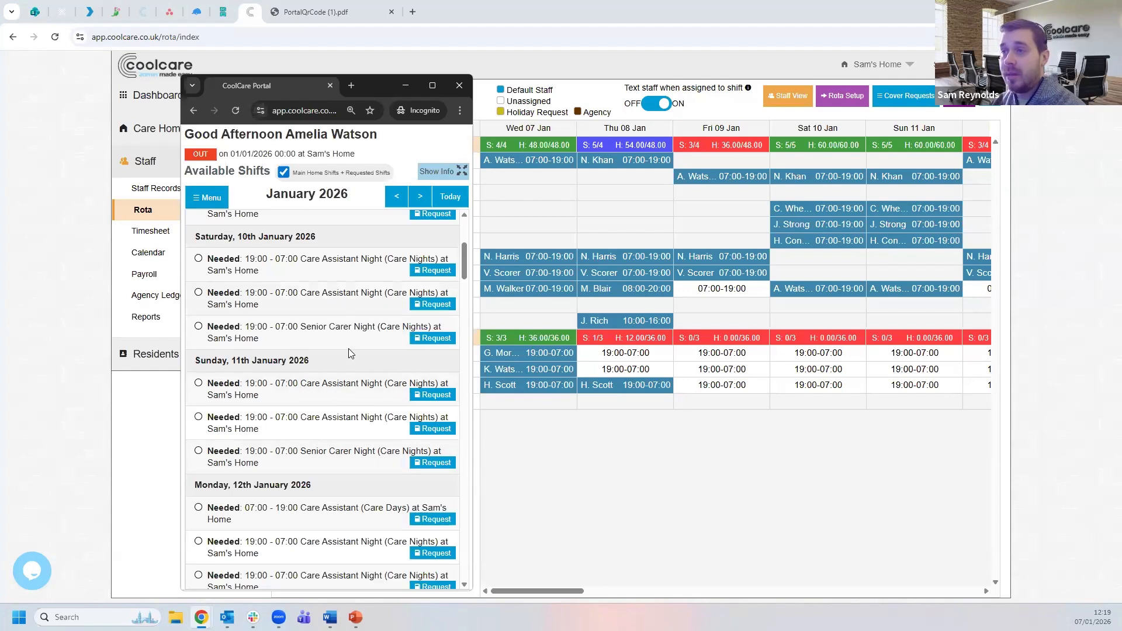
pyautogui.scroll(4, 348, 349)
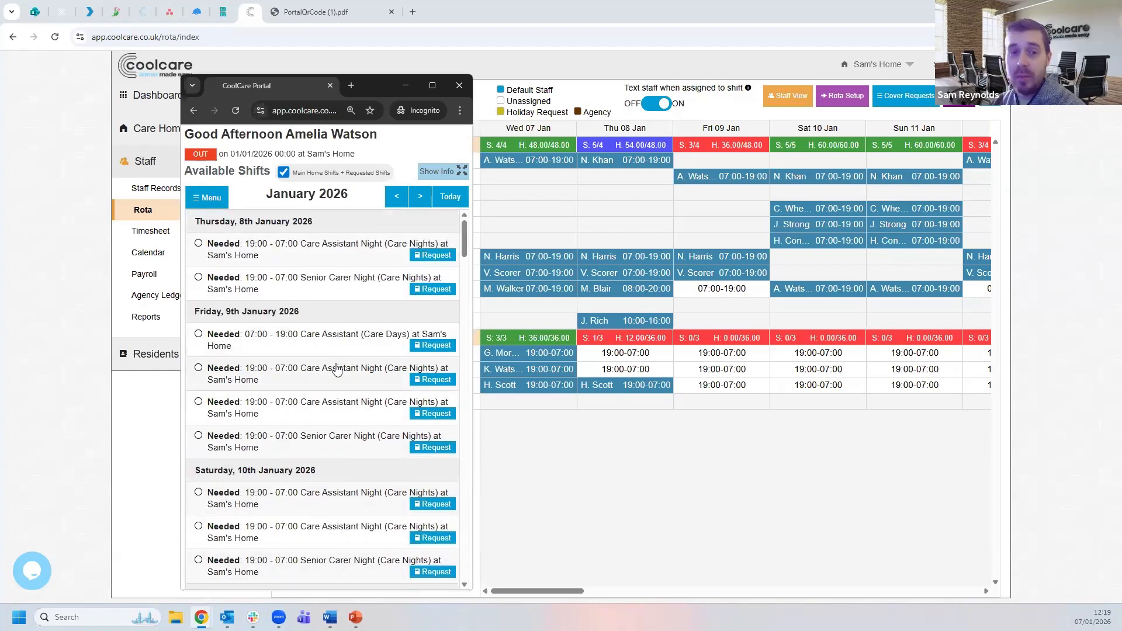
pyautogui.click(204, 197)
pyautogui.click(234, 169)
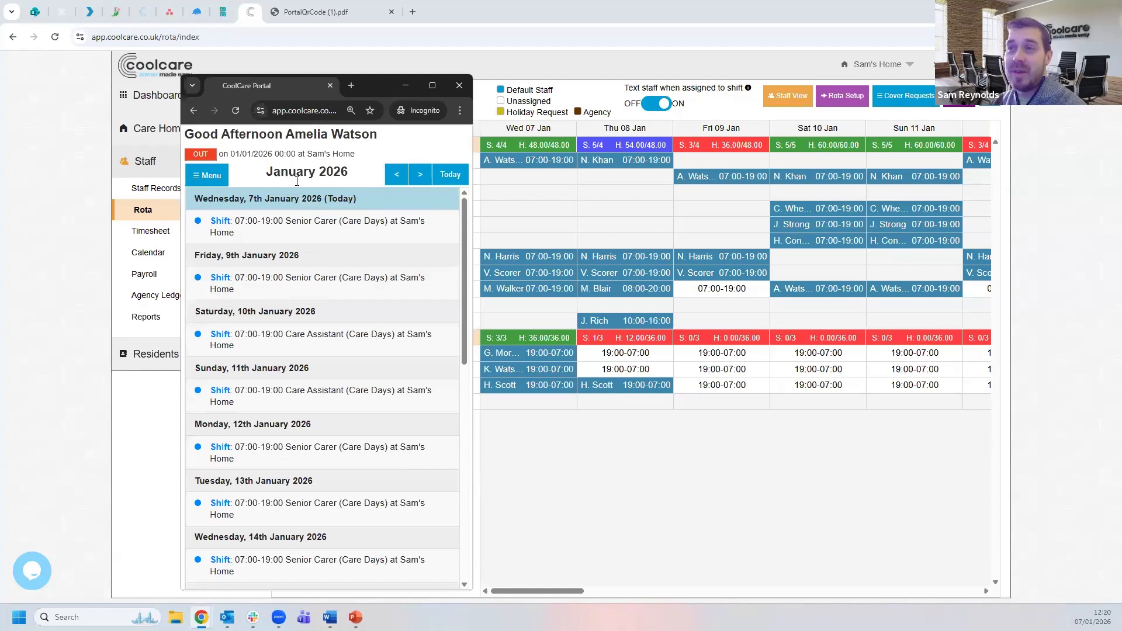
pyautogui.click(210, 176)
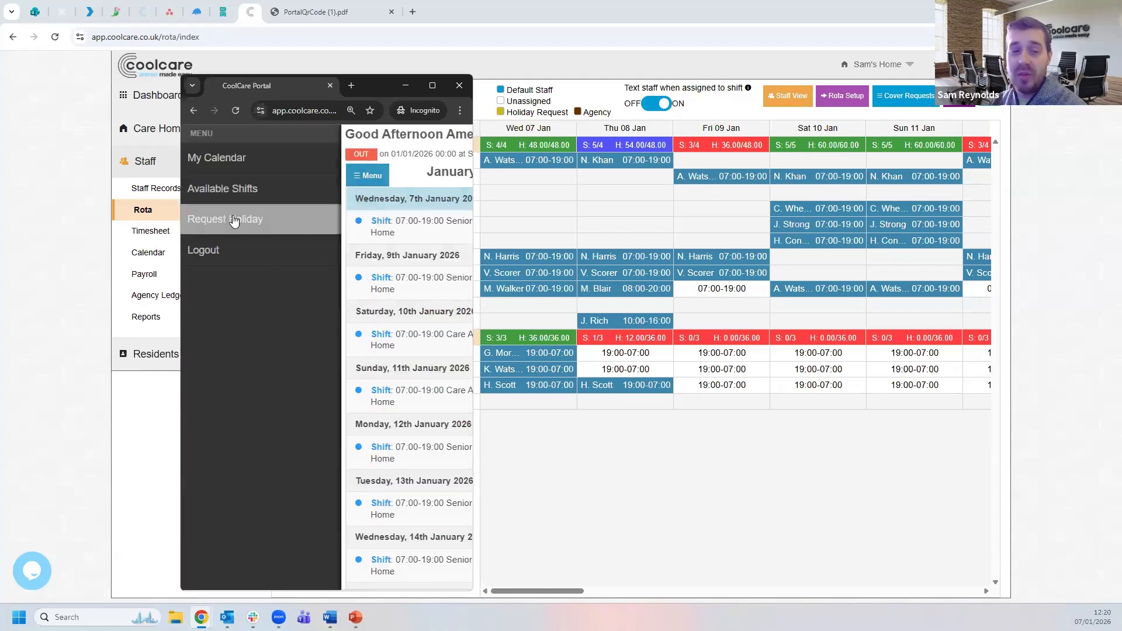
# - Start a portal holiday request from 29 January to 29 January and confirm the dates
pyautogui.click(235, 220)
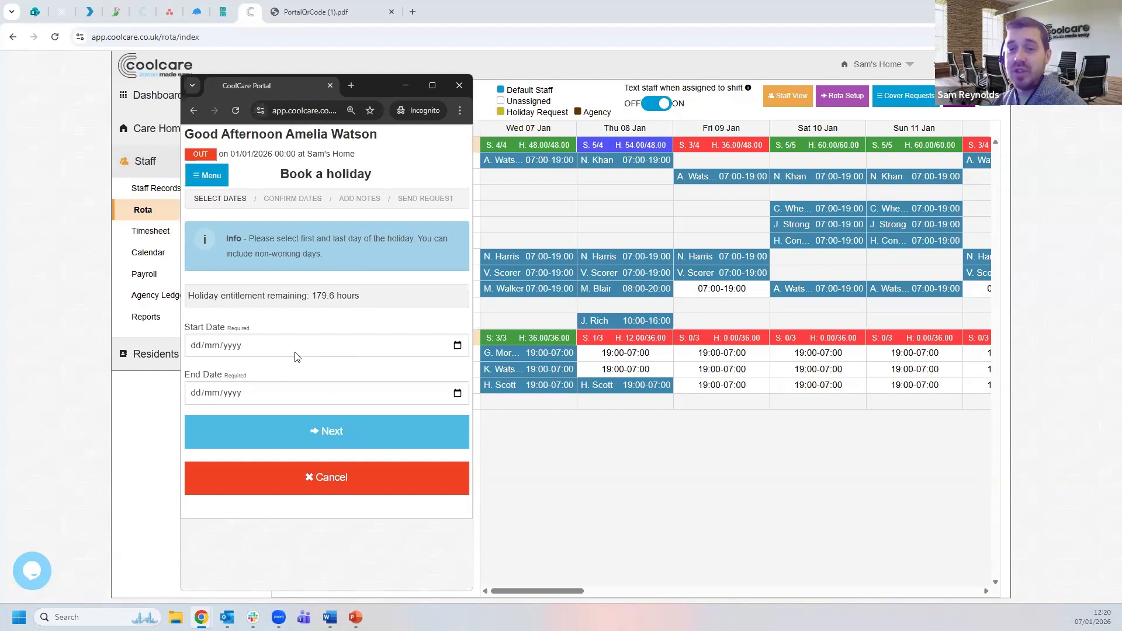
pyautogui.click(458, 347)
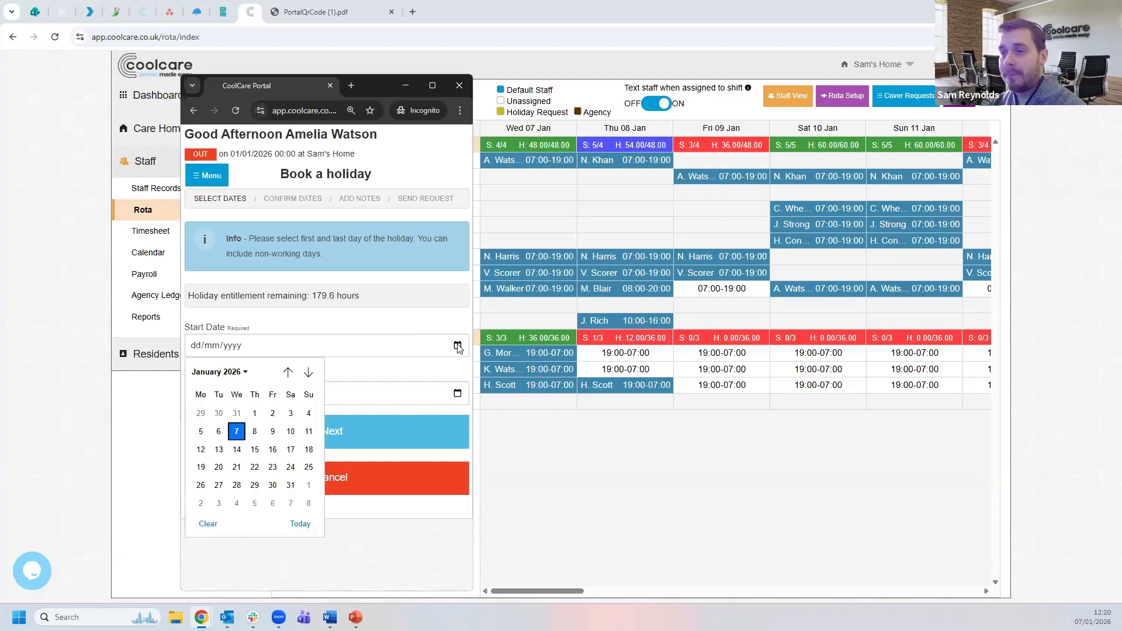
pyautogui.click(254, 485)
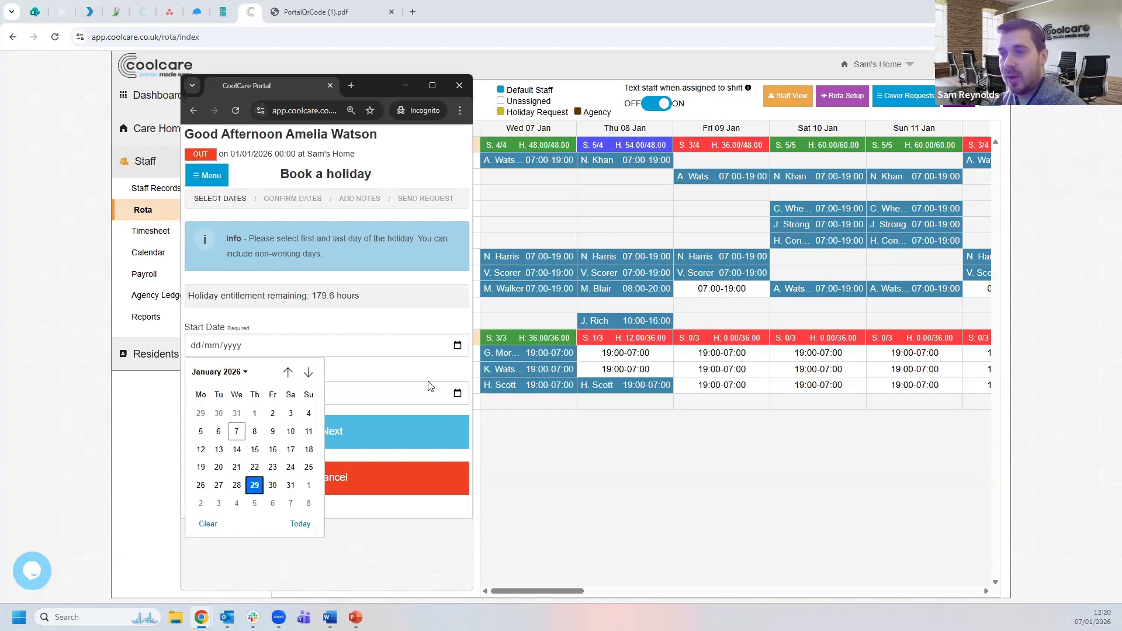
pyautogui.click(458, 393)
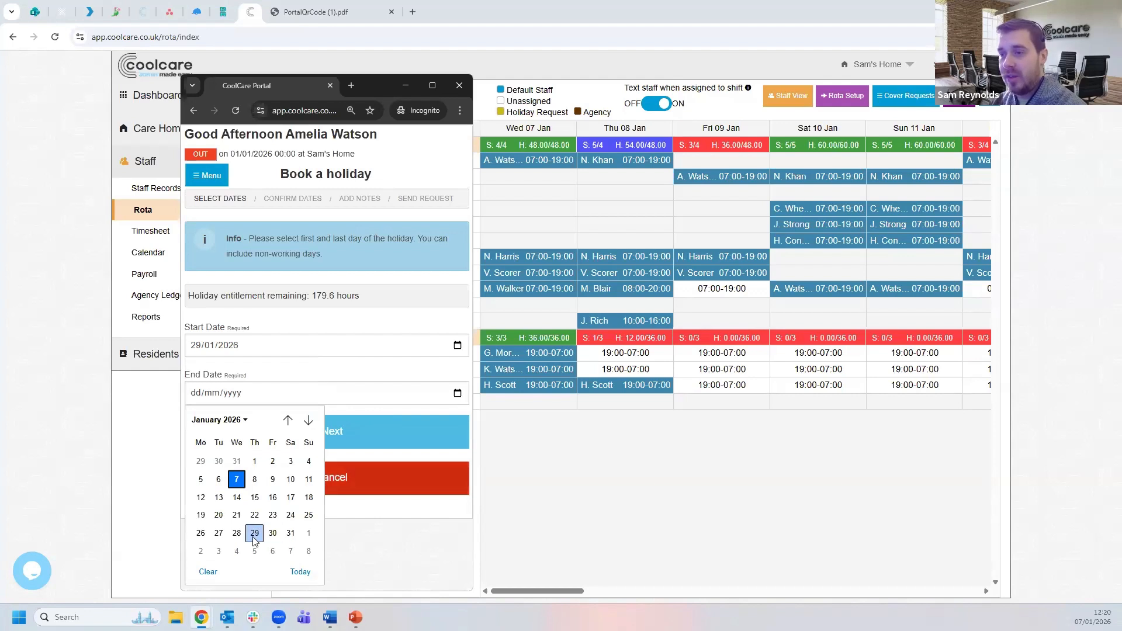
pyautogui.click(254, 533)
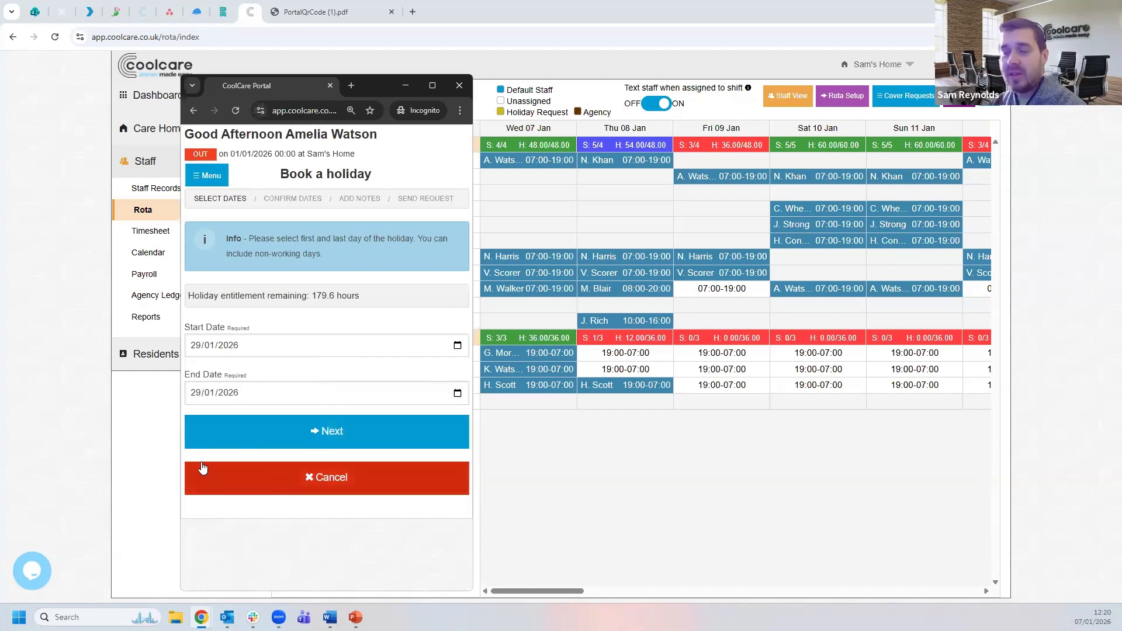
pyautogui.click(342, 443)
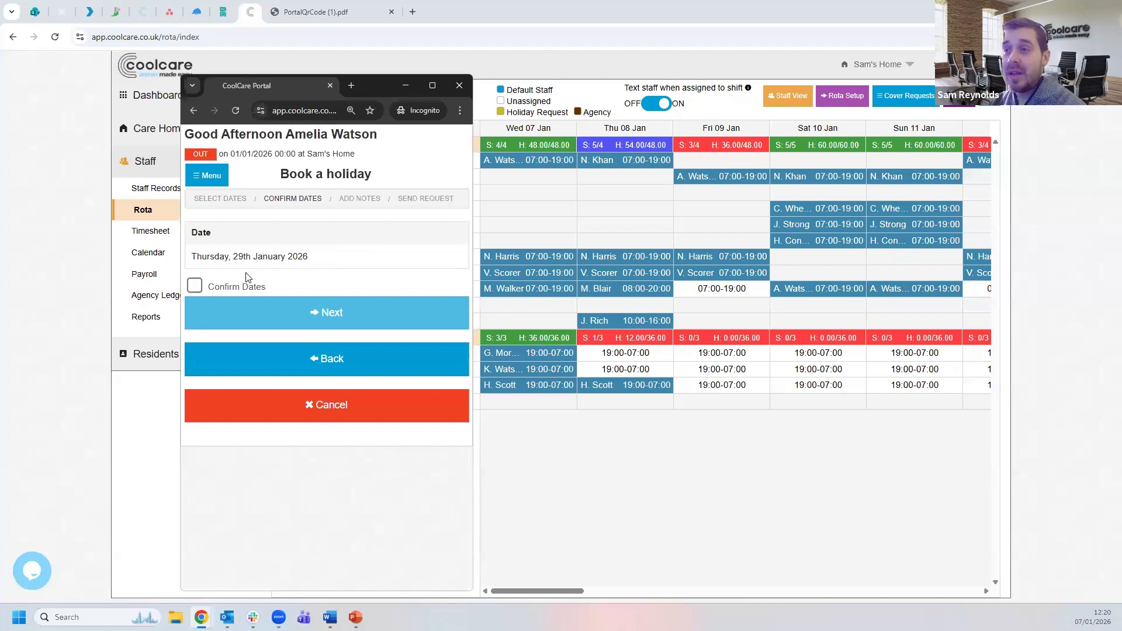
pyautogui.click(195, 287)
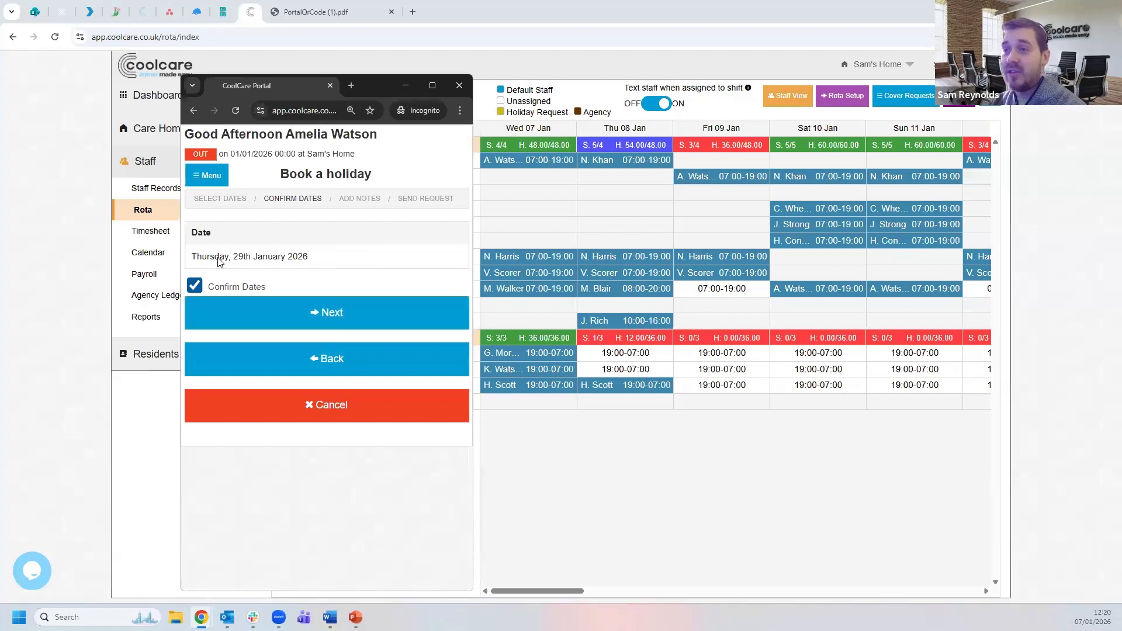
pyautogui.click(320, 312)
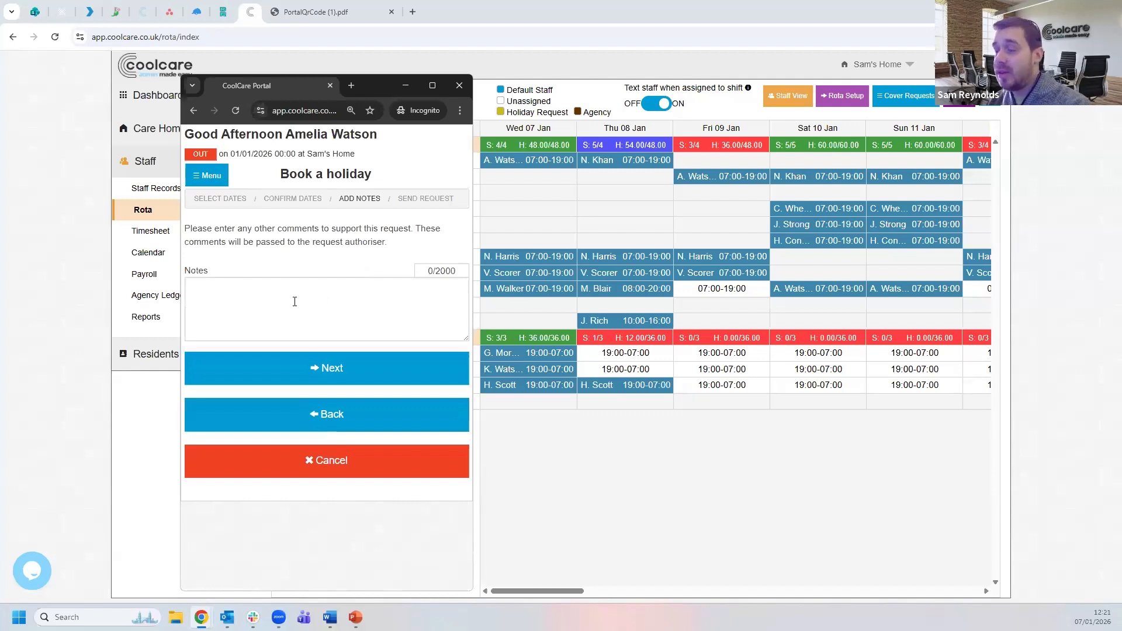
# - Add the note 'test request' and submit the holiday request
pyautogui.click(314, 300)
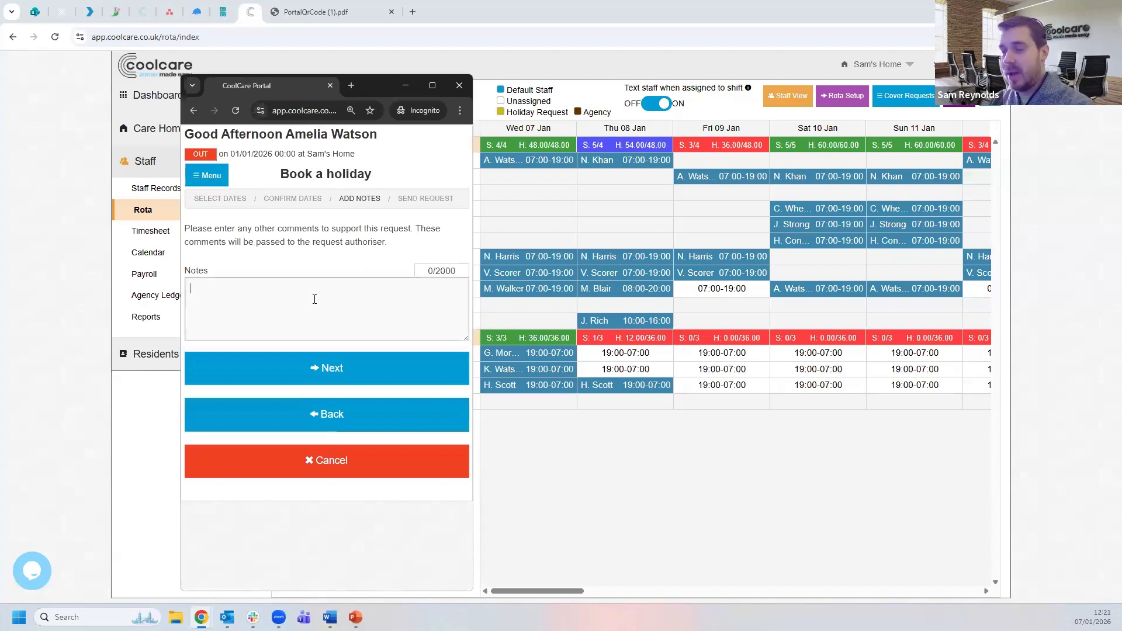
pyautogui.write('test request')
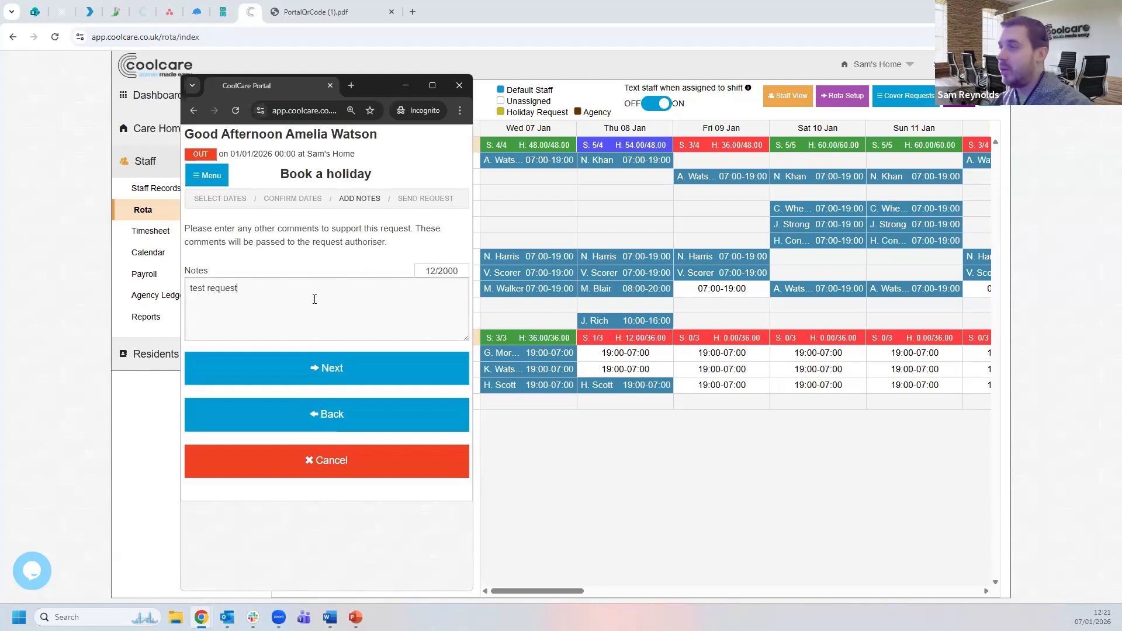
pyautogui.click(331, 370)
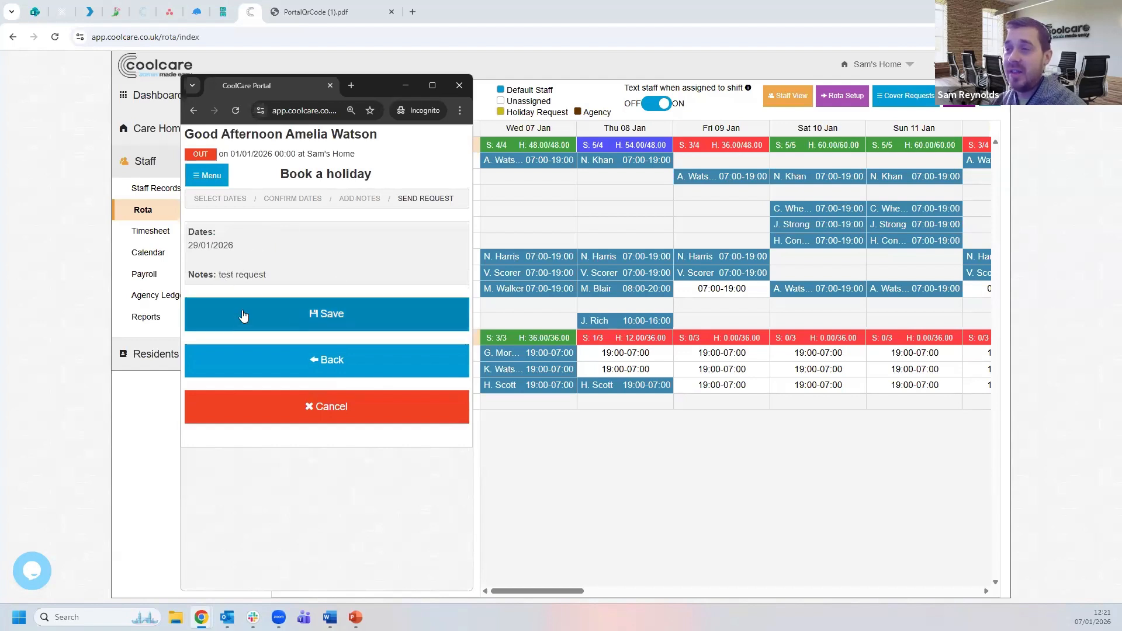
pyautogui.click(363, 317)
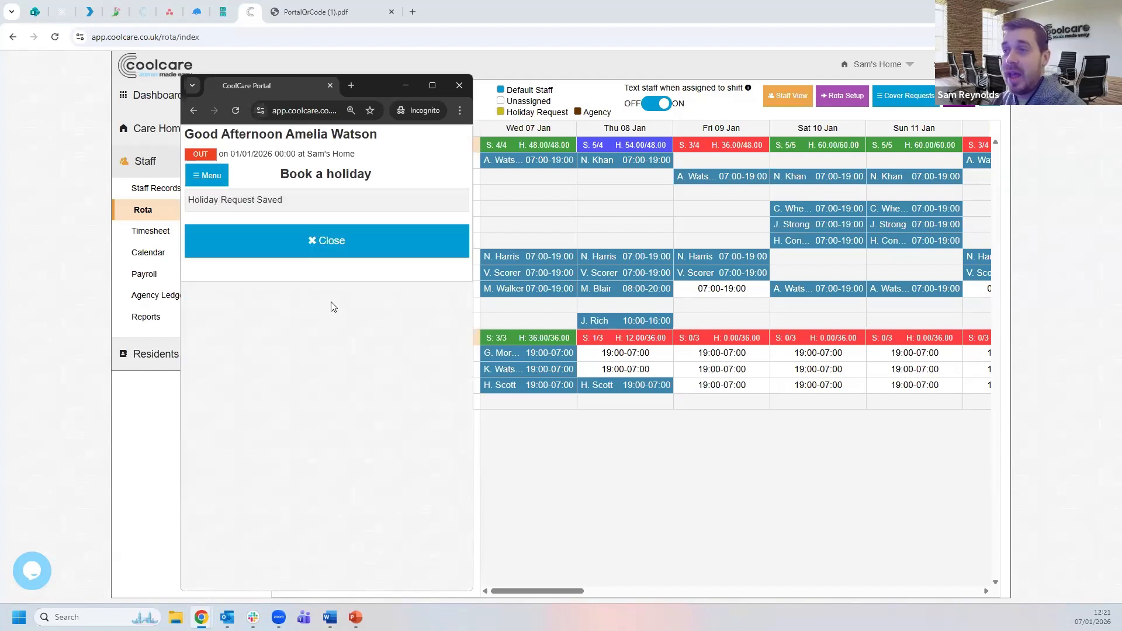
pyautogui.click(336, 246)
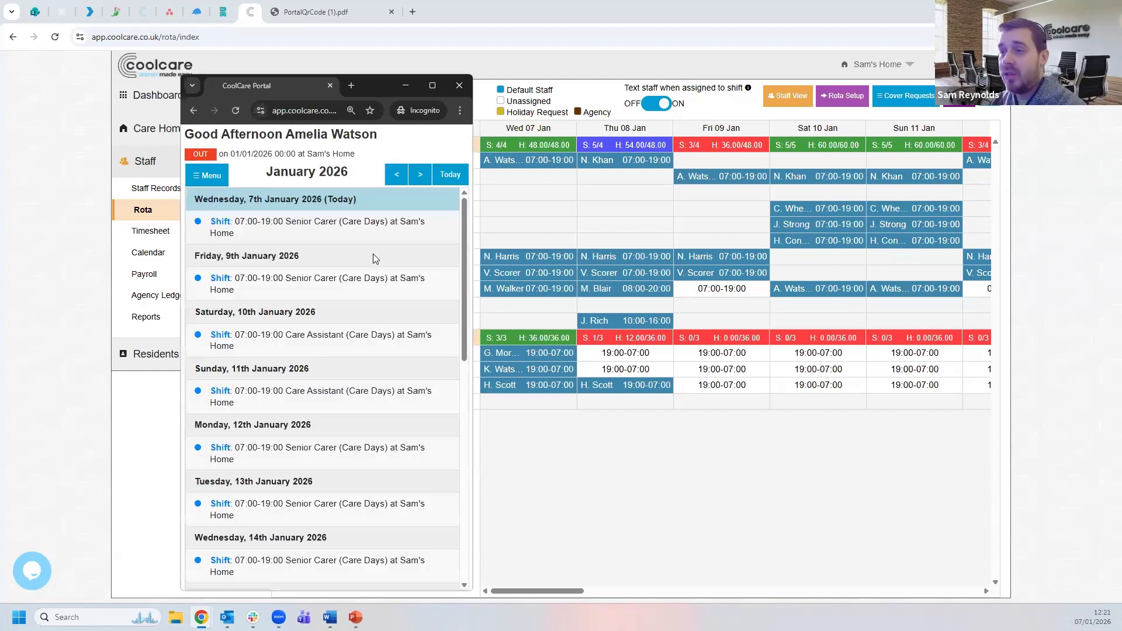
# - Verify 'Holiday Requested' appears under Thursday 29th January, then return to the manager's rota
pyautogui.scroll(-6, 374, 305)
pyautogui.scroll(-5, 374, 310)
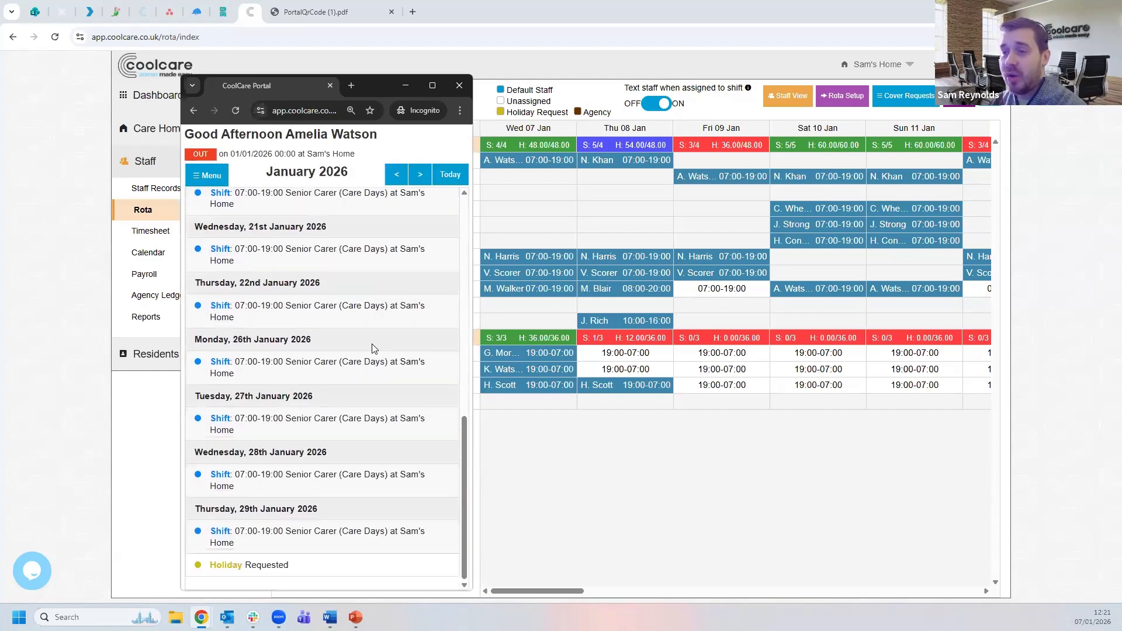
pyautogui.moveTo(290, 569); pyautogui.dragTo(253, 542)
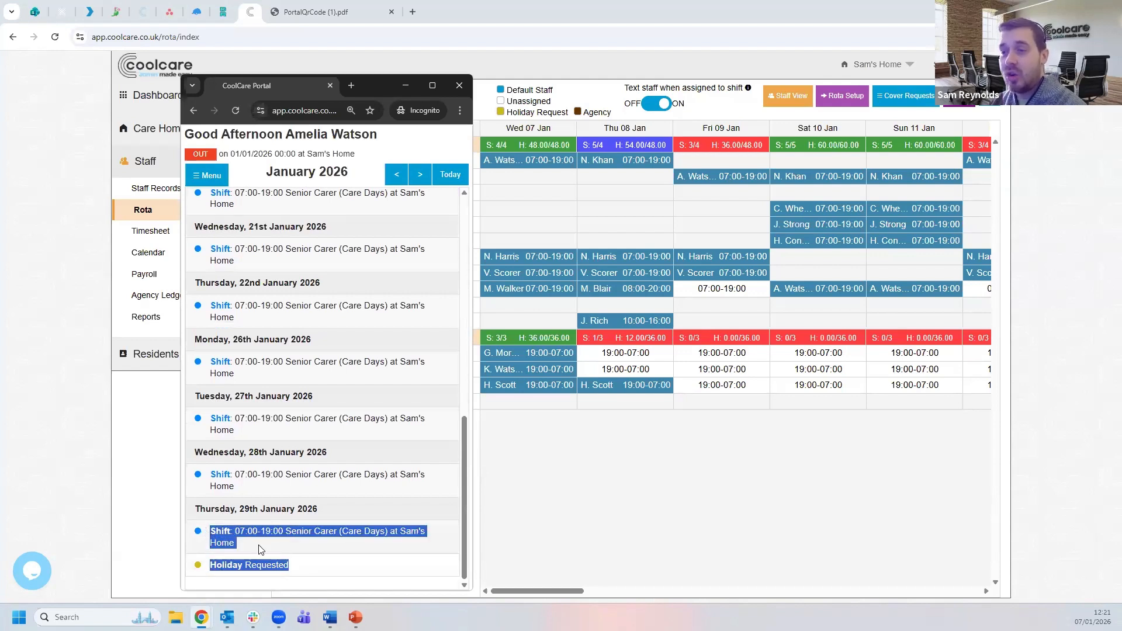
pyautogui.click(260, 549)
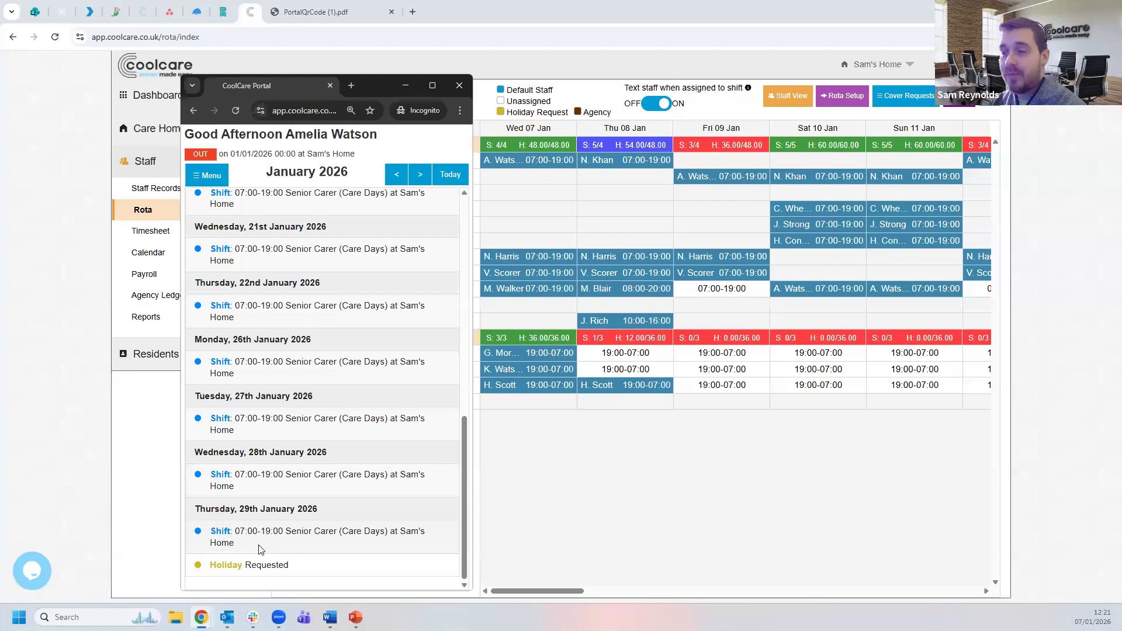
pyautogui.click(153, 474)
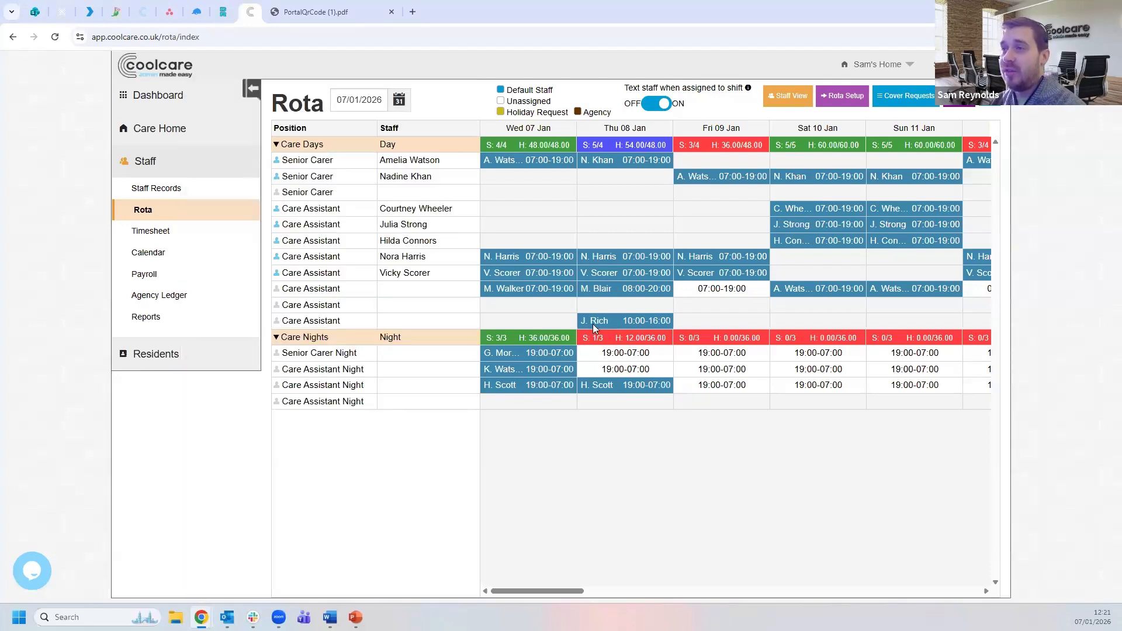
# - Close PortalQrCode (1).pdf and view the 29/01/2026 holiday request under Calendar Actions Required
pyautogui.click(391, 13)
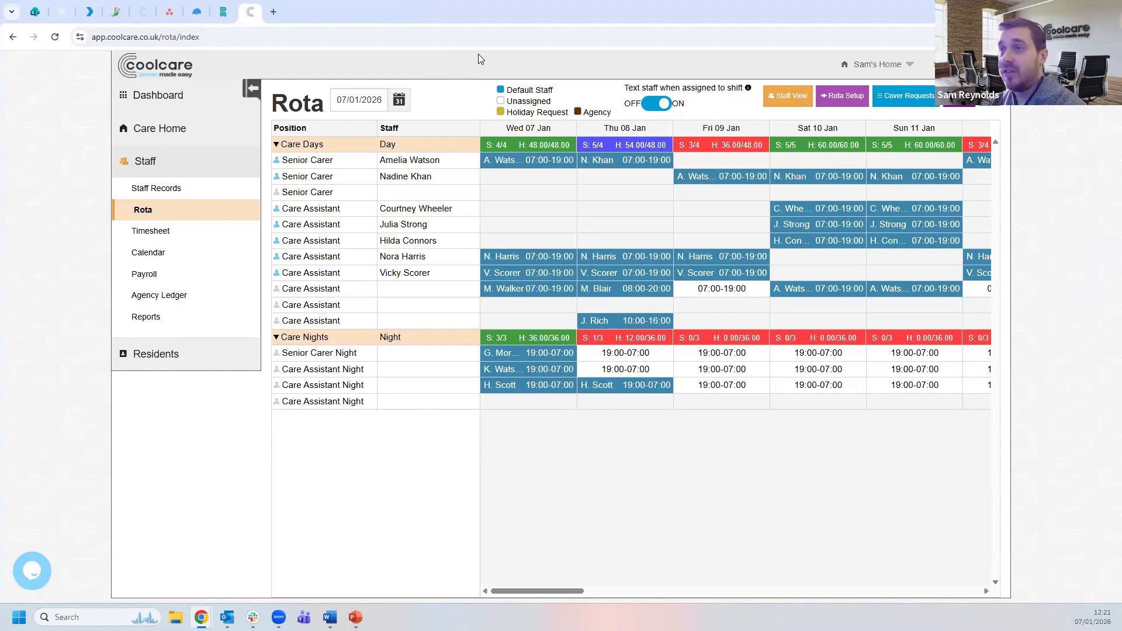
pyautogui.click(189, 95)
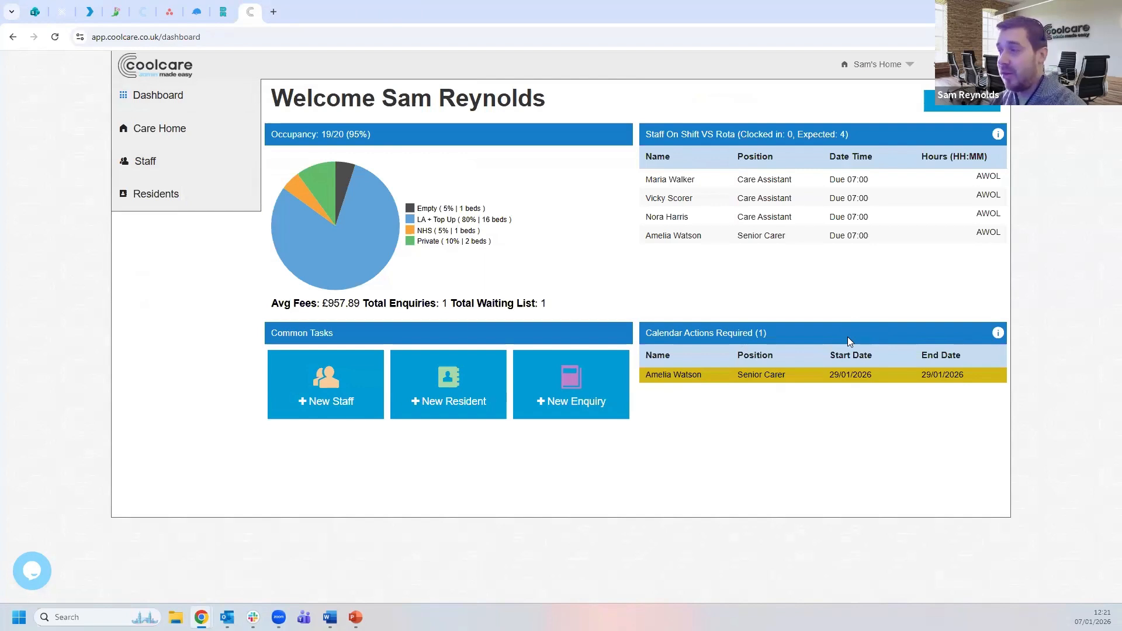
pyautogui.moveTo(663, 380)
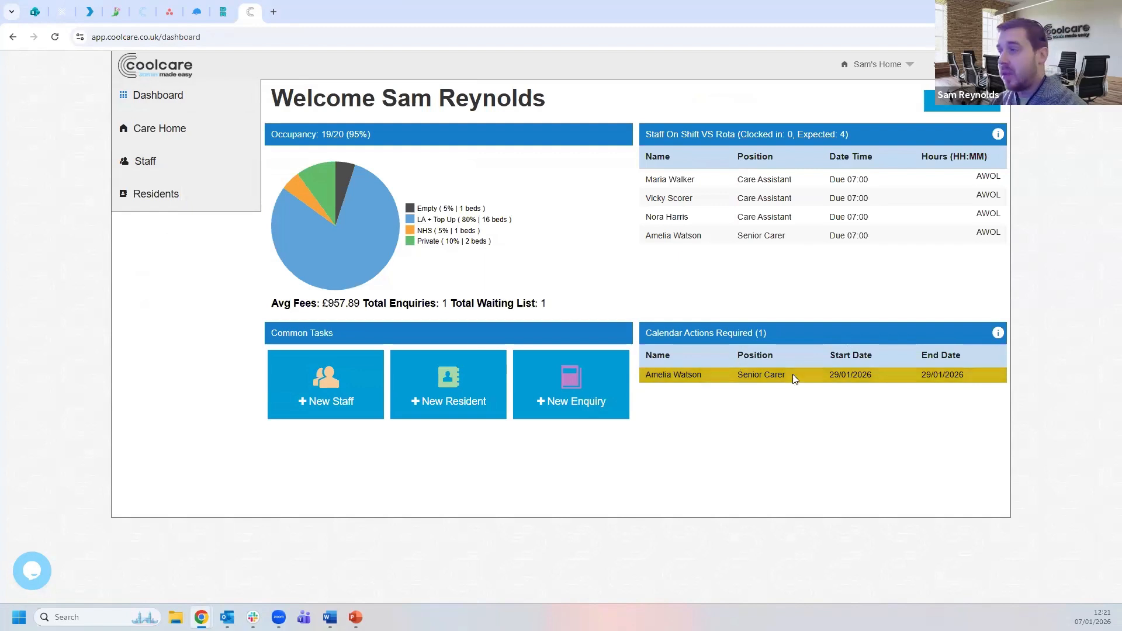
# - Set the carer's 29 January holiday request to 11 hours with status Authorised
pyautogui.click(712, 376)
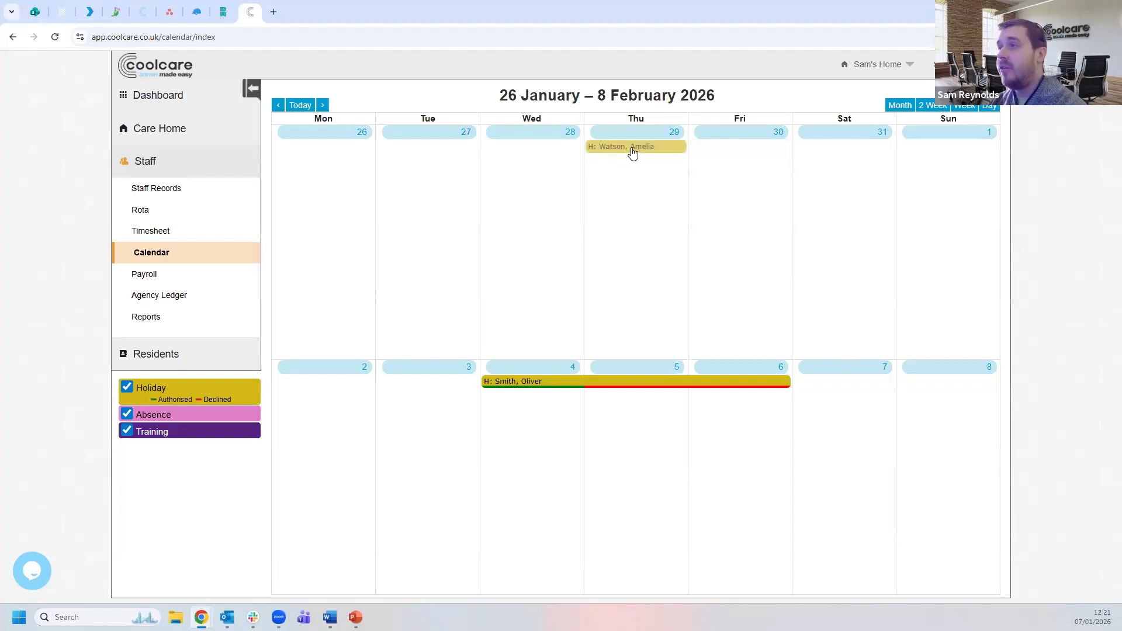
pyautogui.click(632, 147)
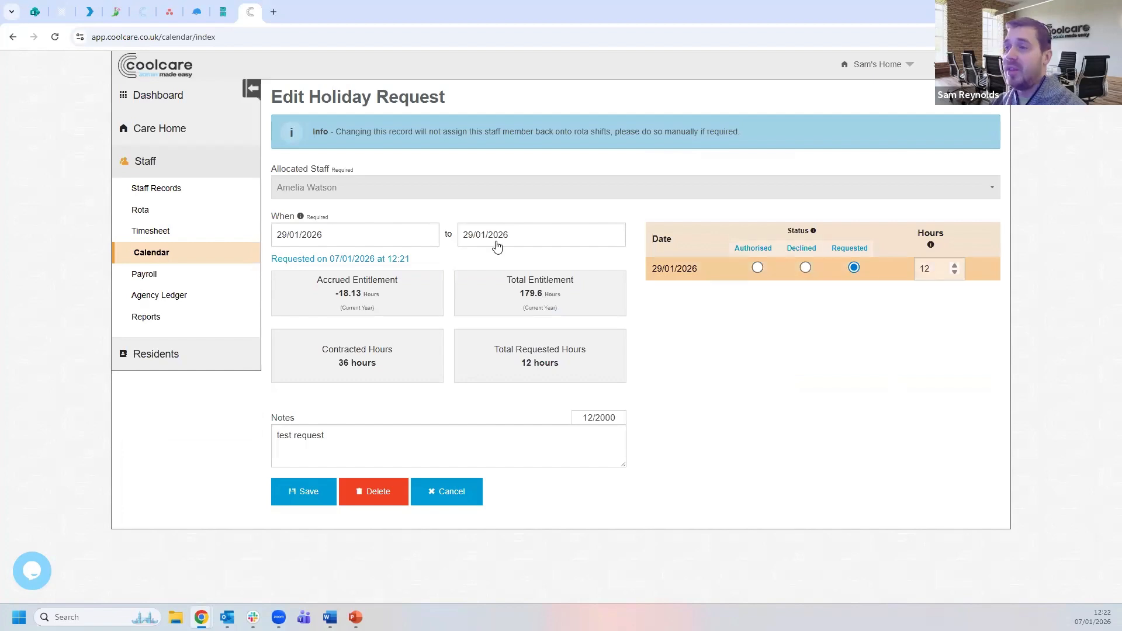
pyautogui.click(955, 272)
pyautogui.click(955, 272)
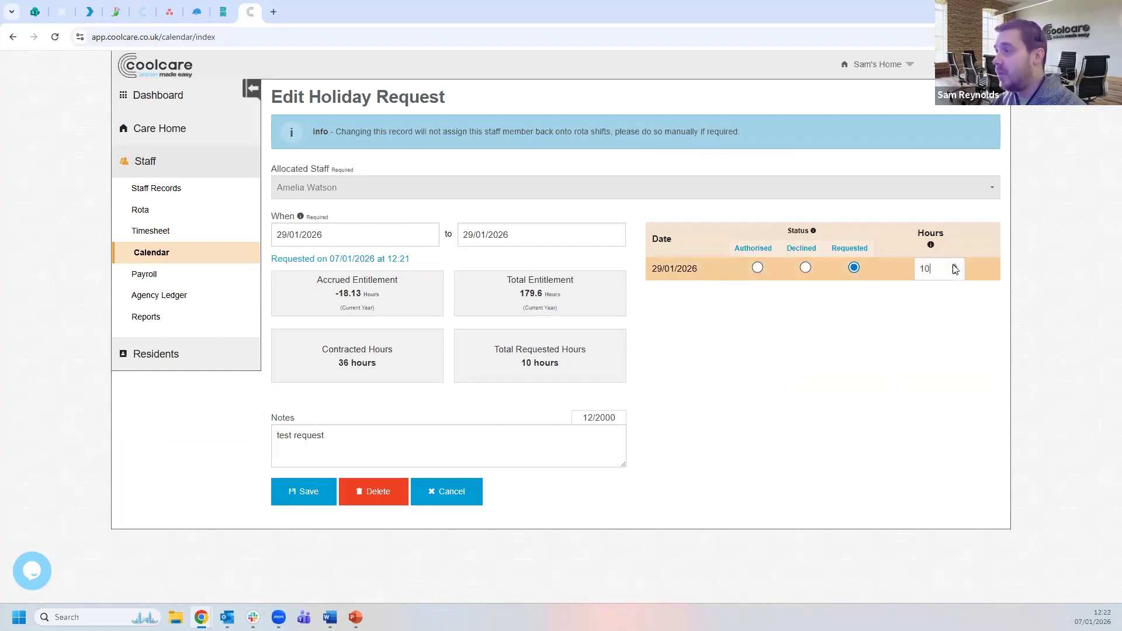
pyautogui.click(953, 265)
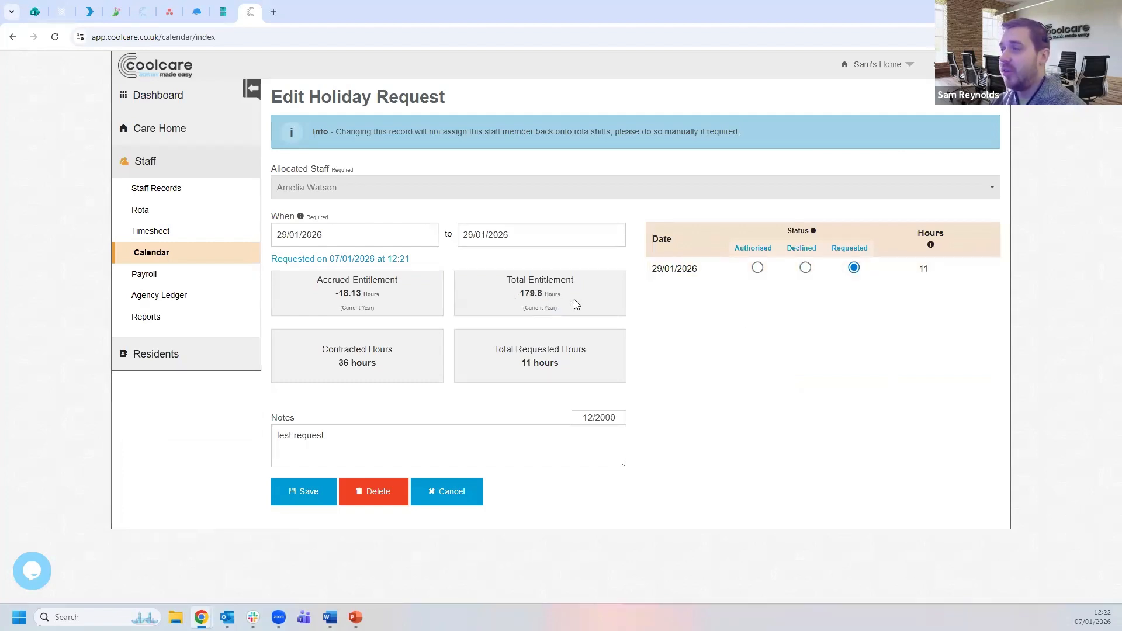
pyautogui.click(757, 268)
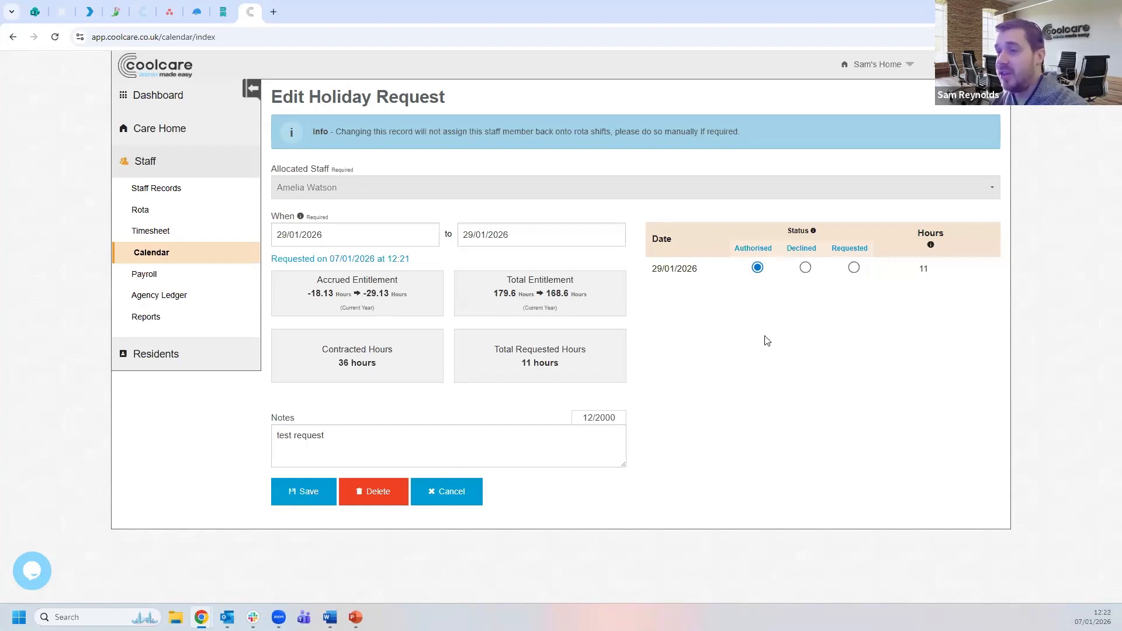
# - Save the authorised holiday, confirm removing the carer from that day's rota shift, and go to the Rota
pyautogui.click(304, 497)
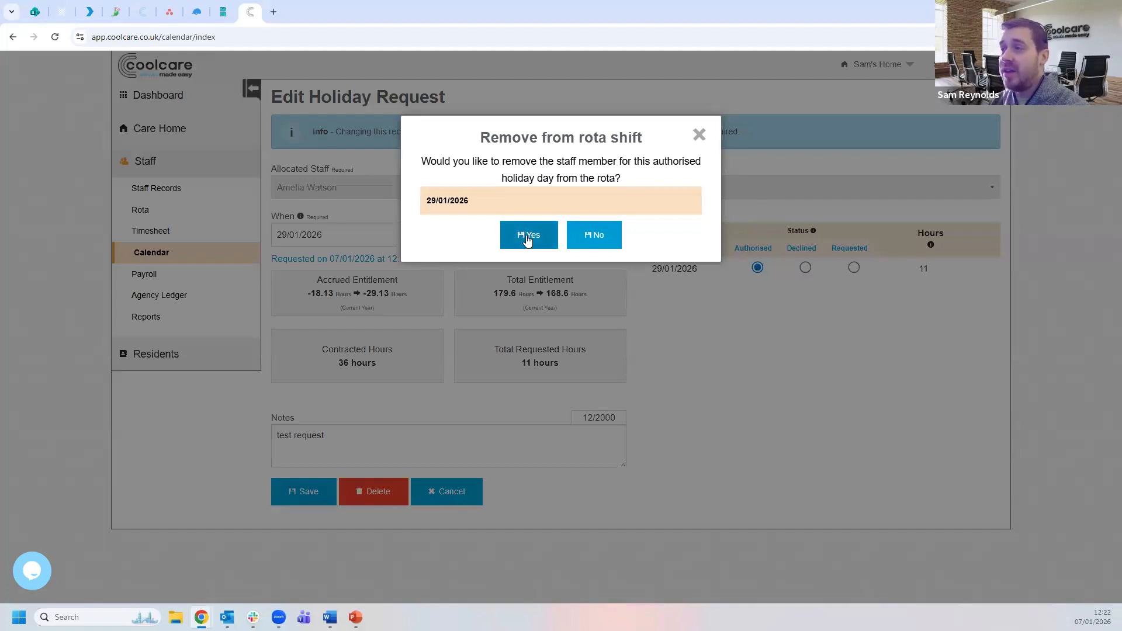
pyautogui.click(528, 239)
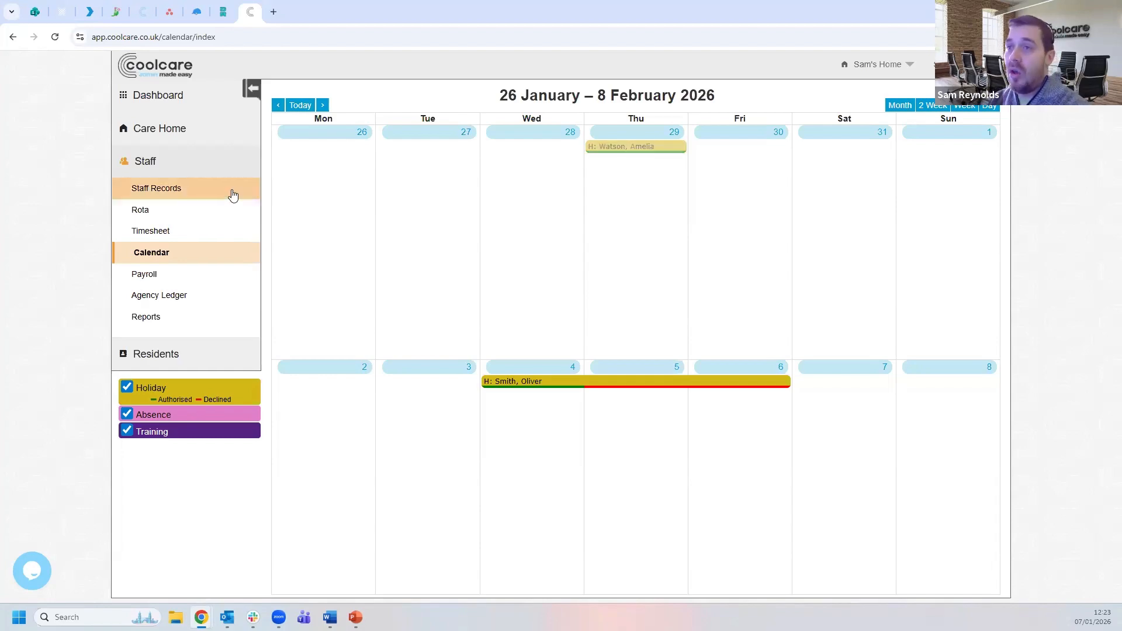
pyautogui.click(188, 208)
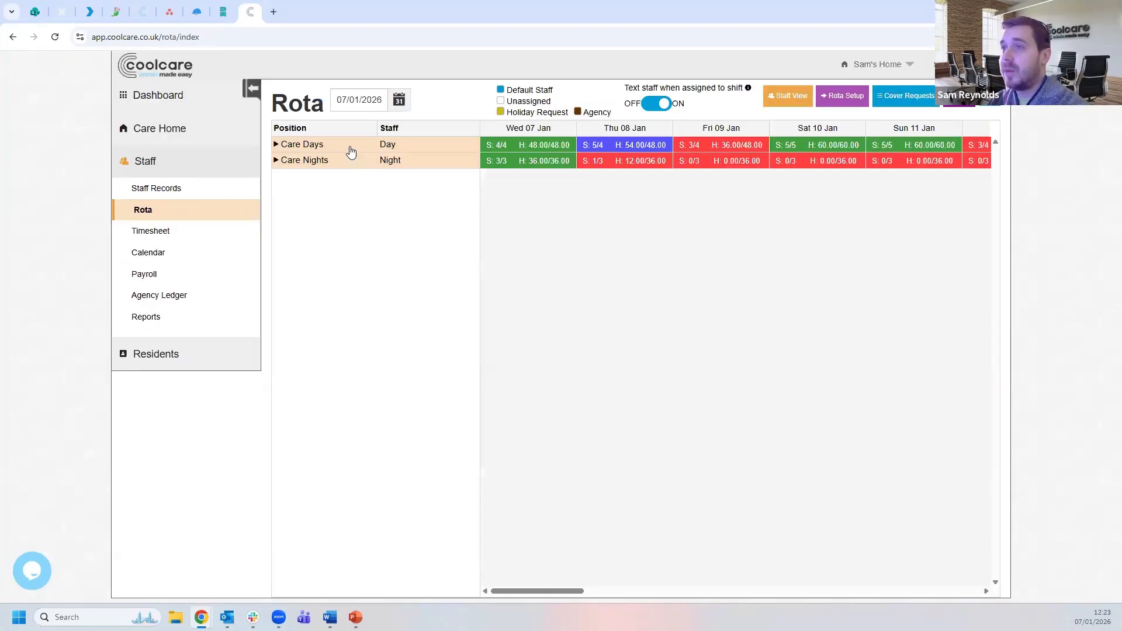
# - Expand Care Days on the rota and scroll to late January to see Thu 29 marked Holiday
pyautogui.click(348, 147)
pyautogui.moveTo(531, 594); pyautogui.dragTo(882, 594)
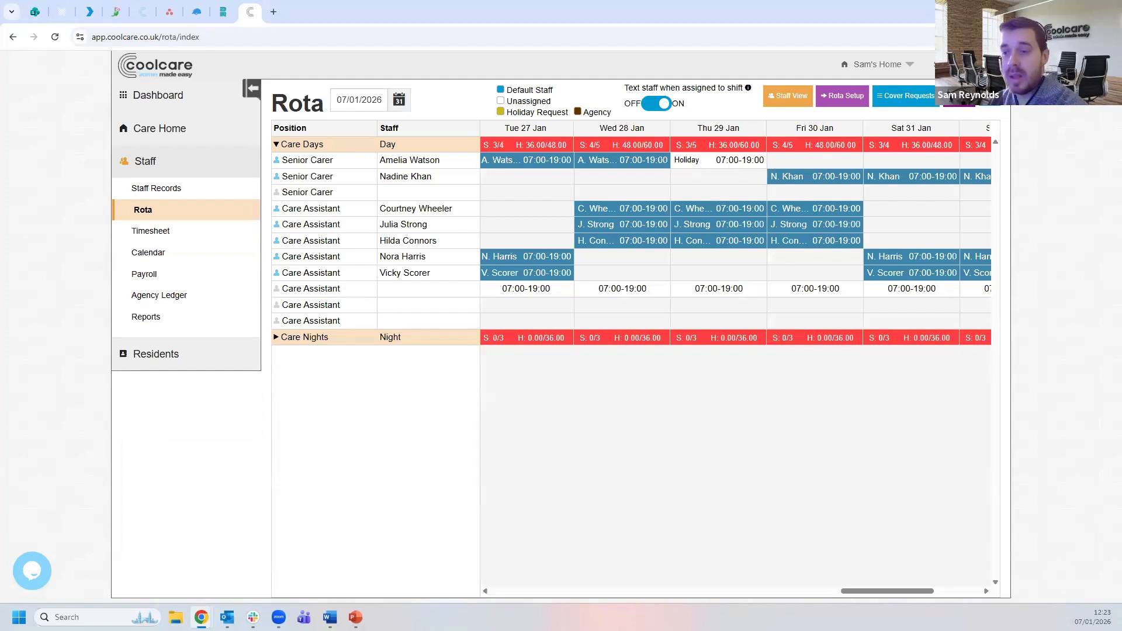
pyautogui.moveTo(201, 618)
# - In the staff portal for January 2026, check the 29th reads Holiday Authorised, 11 hours
pyautogui.click(278, 557)
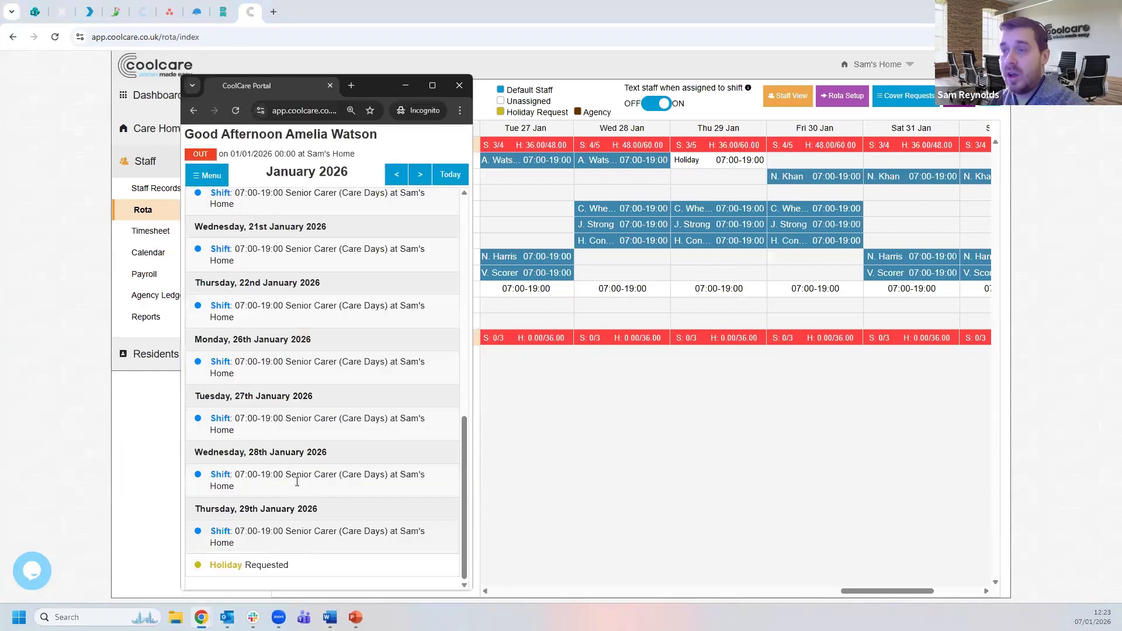
pyautogui.click(397, 174)
pyautogui.click(420, 174)
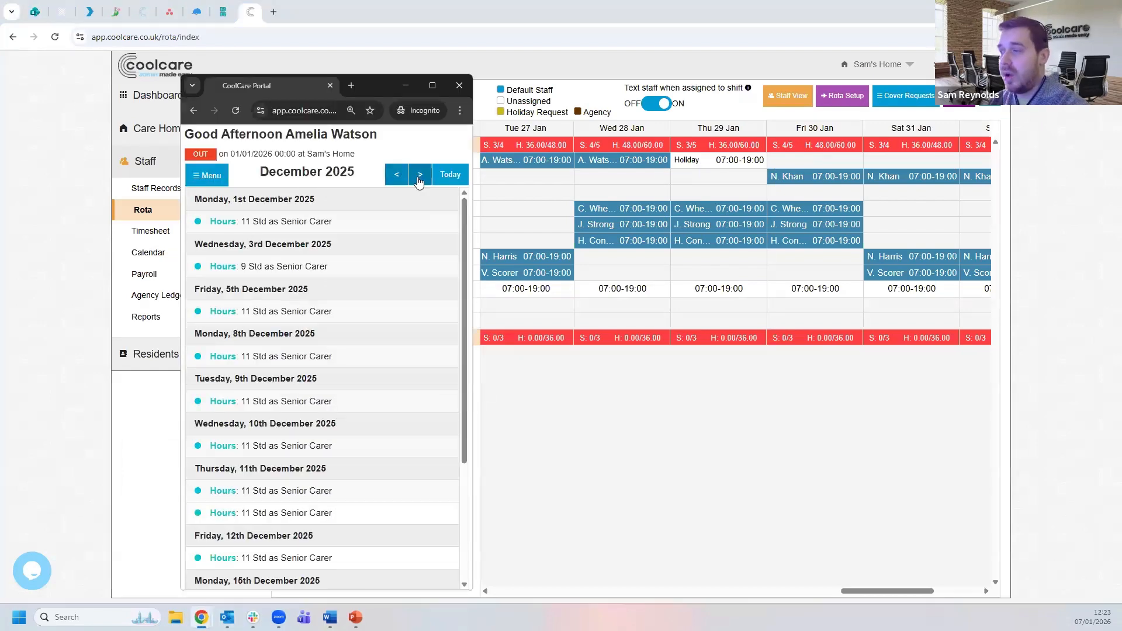
pyautogui.scroll(-10, 396, 278)
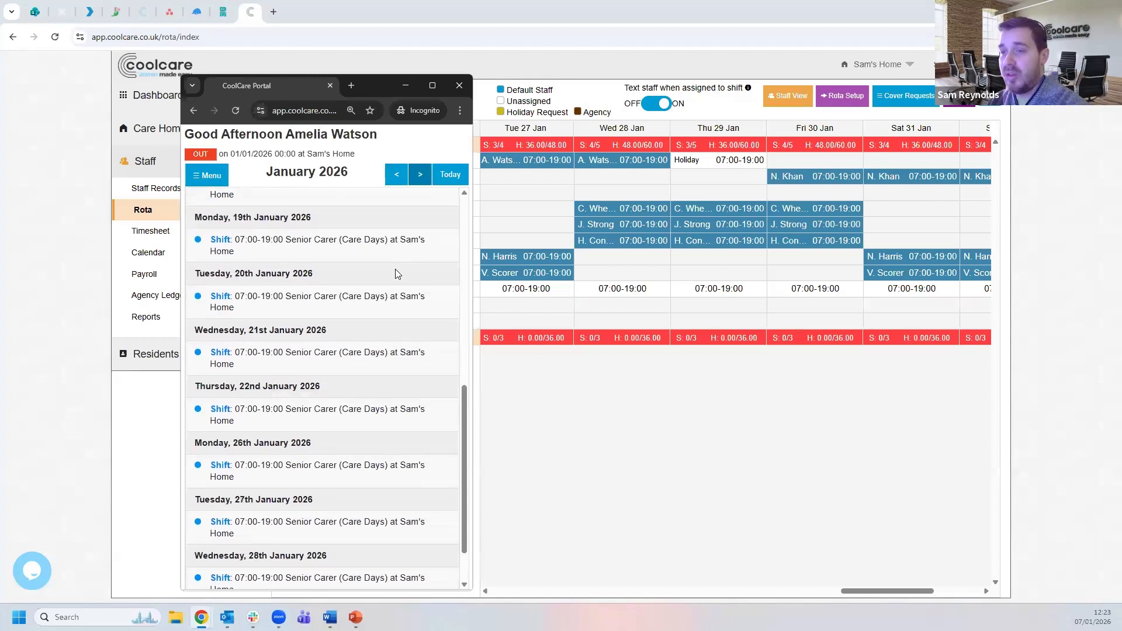
pyautogui.moveTo(327, 570); pyautogui.dragTo(216, 572)
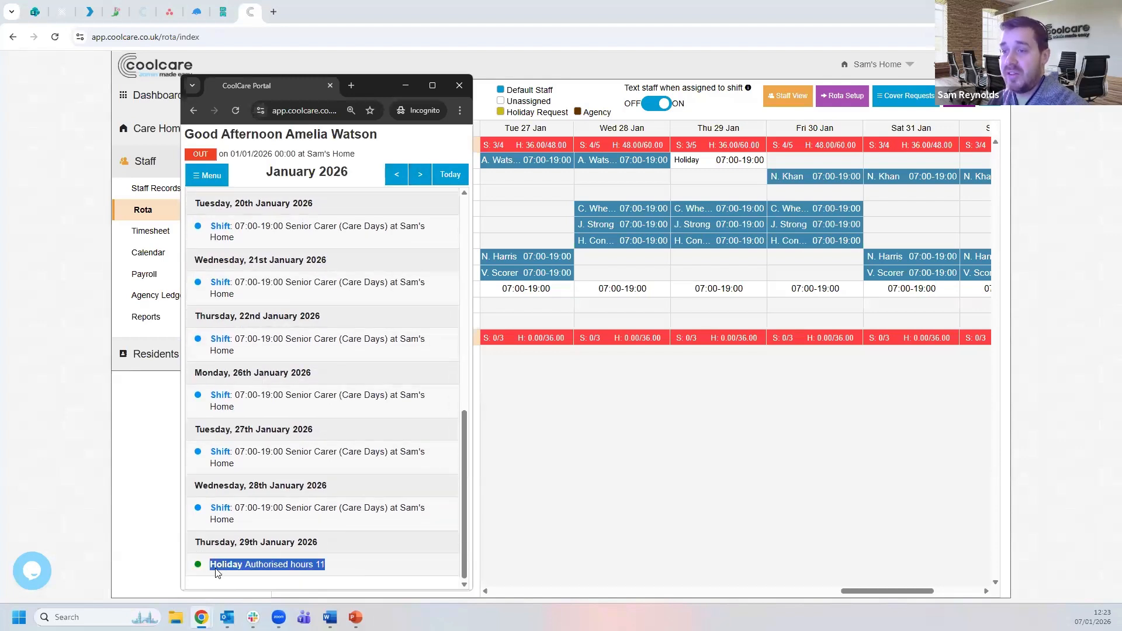
pyautogui.click(352, 571)
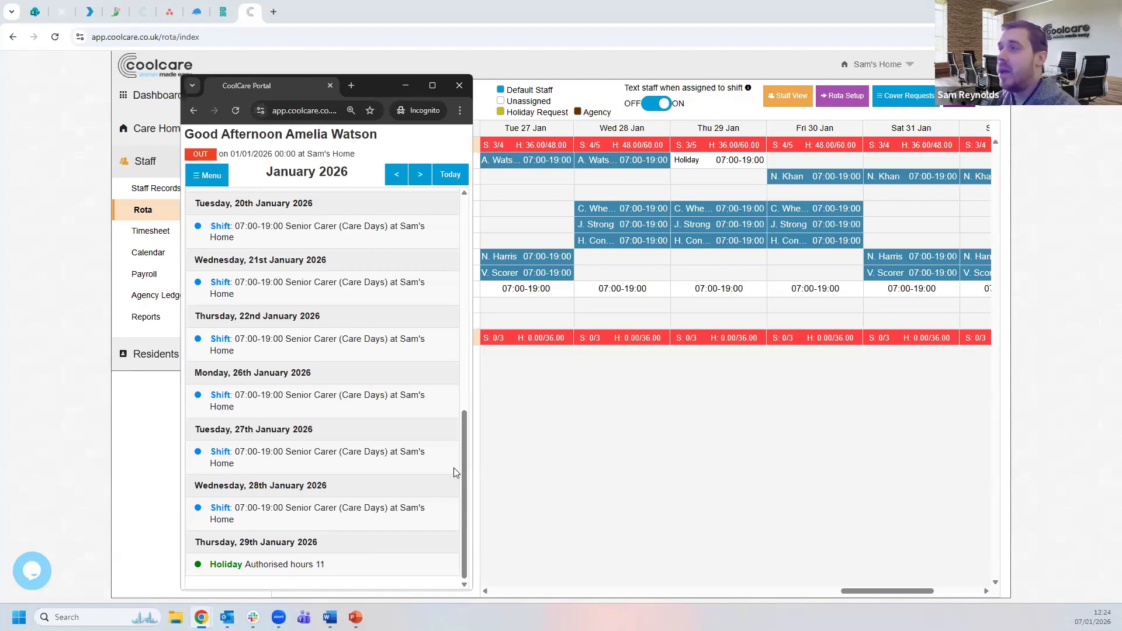
# - Inspect the Shift Details of the open 29 January day shift, then close them and scroll the rota back
pyautogui.click(719, 132)
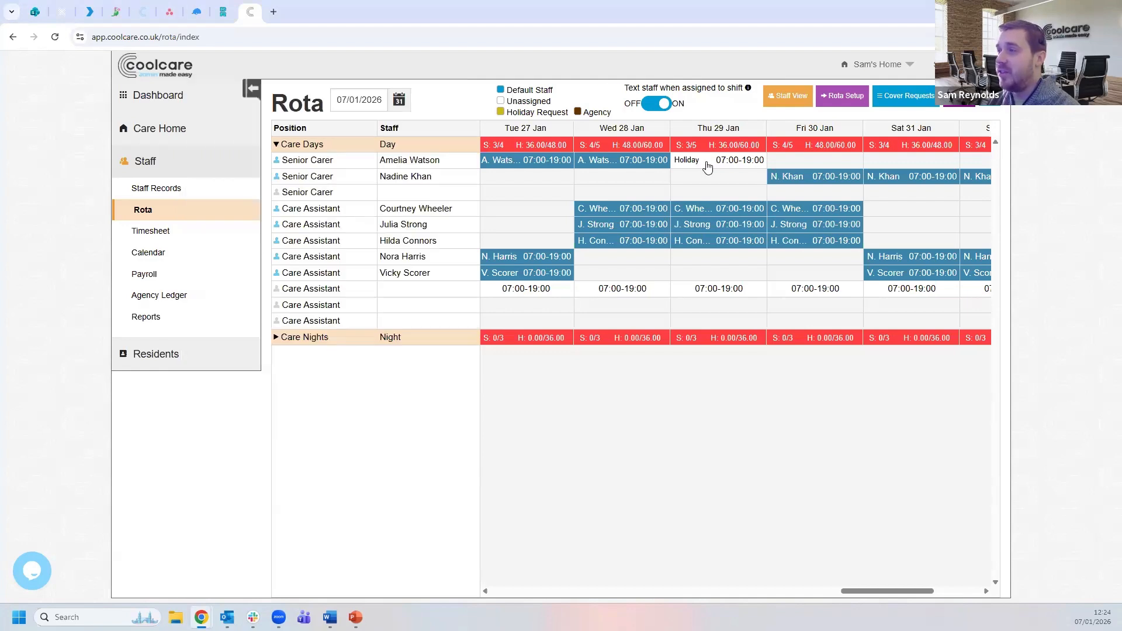
pyautogui.click(714, 166)
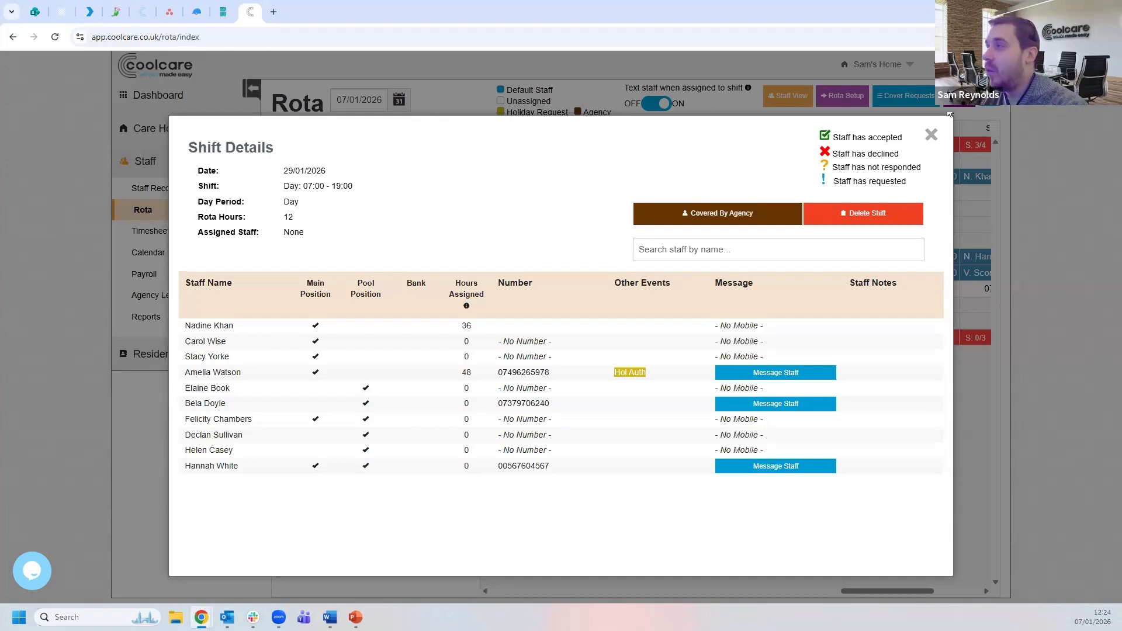
pyautogui.click(931, 135)
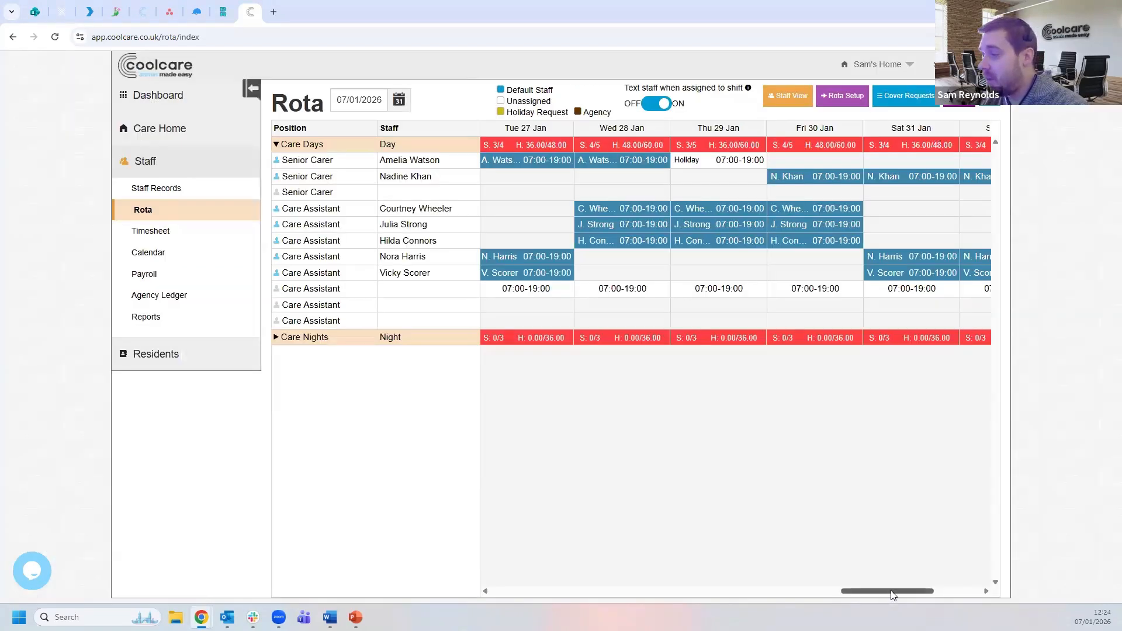
pyautogui.moveTo(867, 591); pyautogui.dragTo(391, 463)
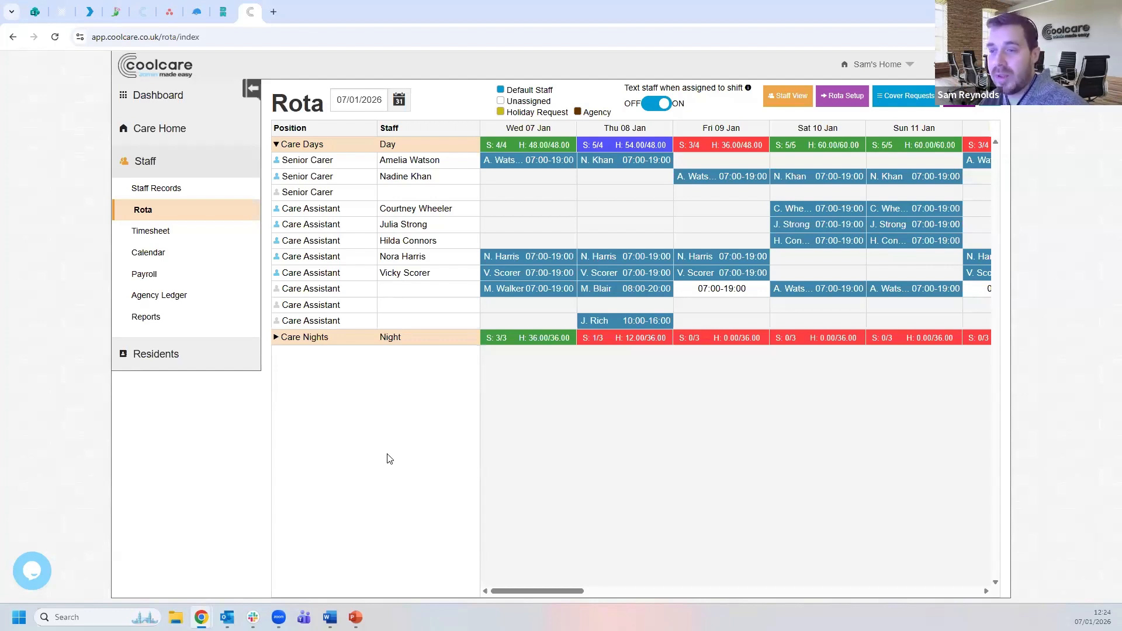
# - Close the incognito staff portal window
pyautogui.moveTo(202, 617)
pyautogui.click(275, 541)
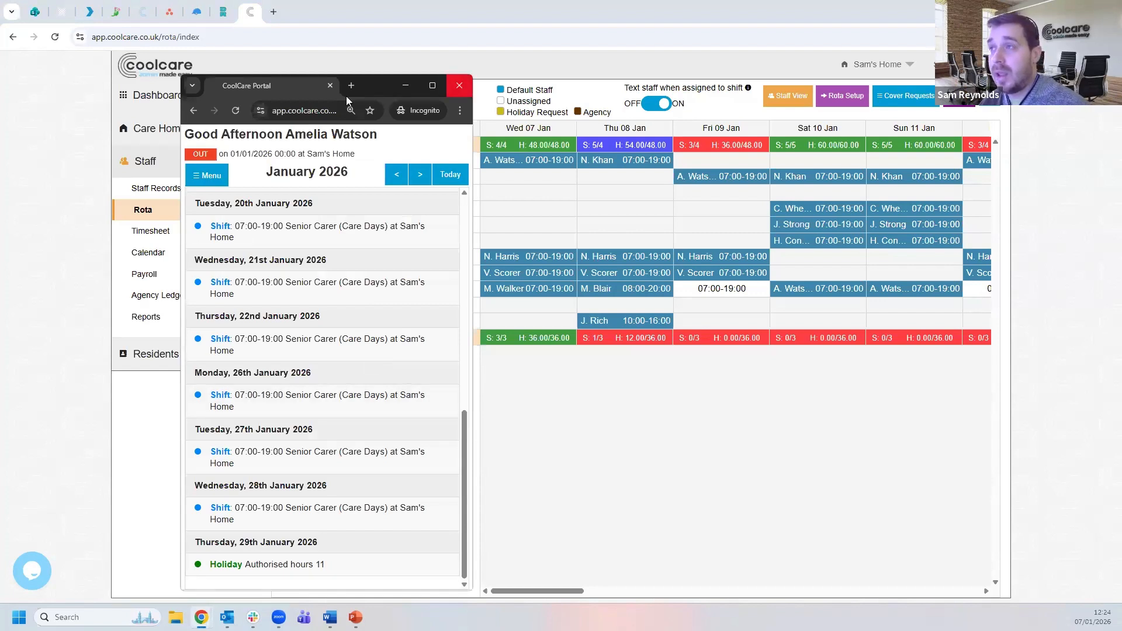
pyautogui.moveTo(367, 88); pyautogui.dragTo(370, 81)
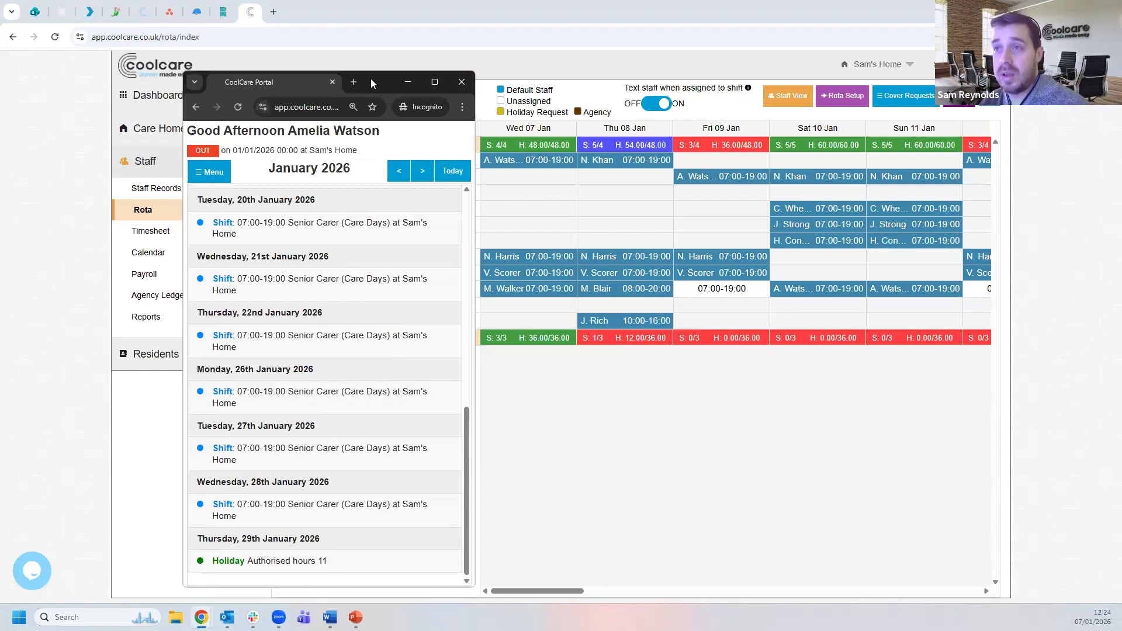
pyautogui.click(463, 79)
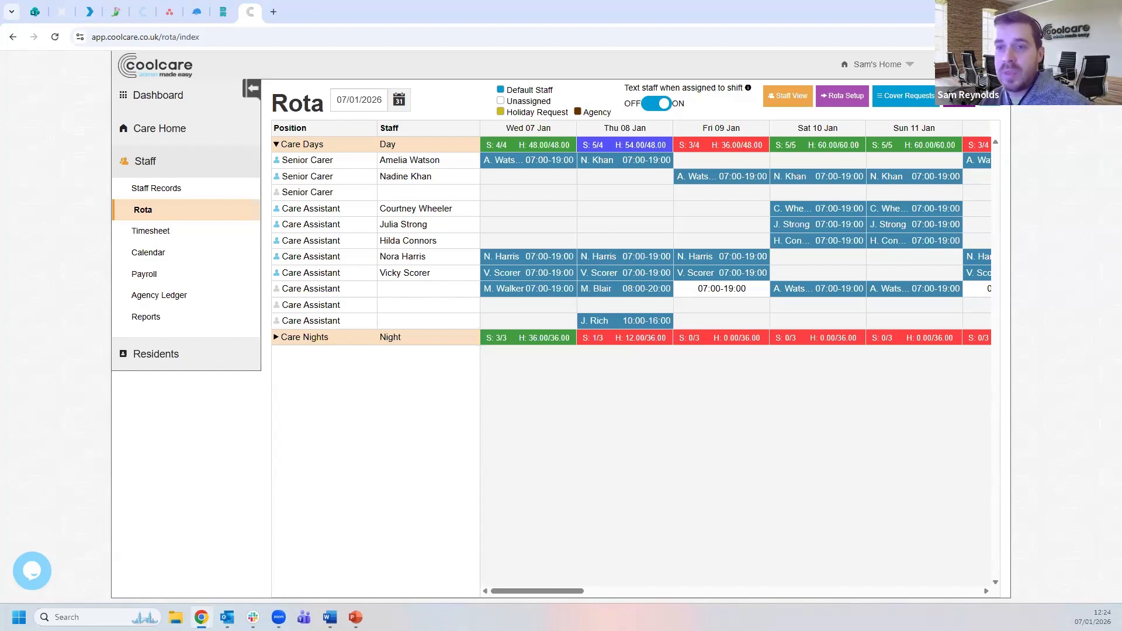
pyautogui.hotkey('alt', 'Tab')
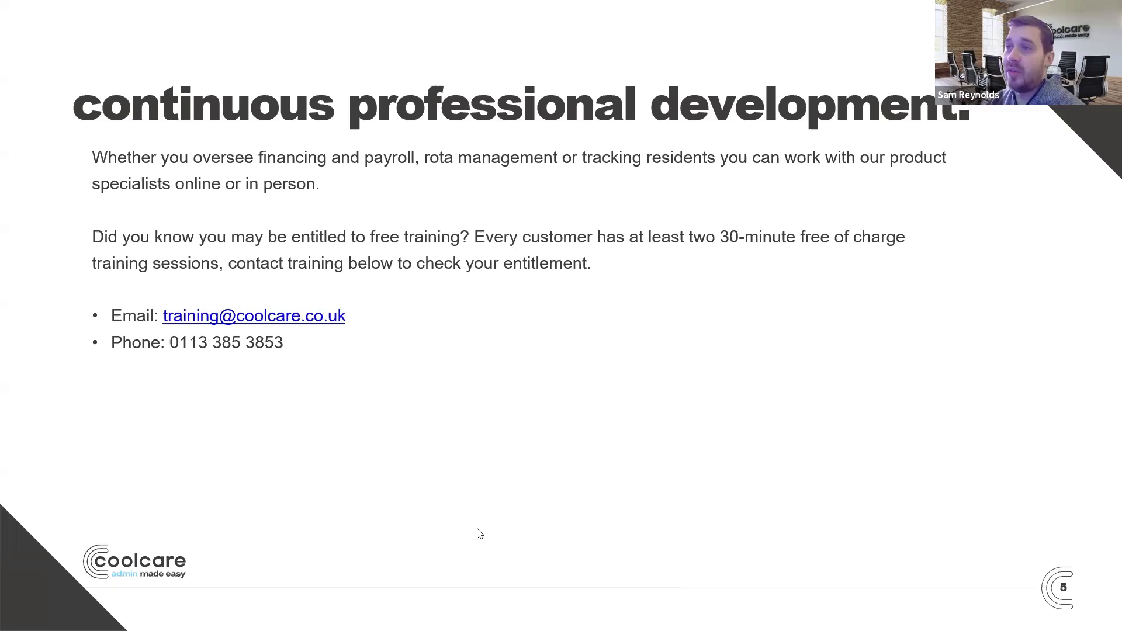
# - Advance the slideshow past the contact us slide to the thanks for attending slide
pyautogui.press('Right')
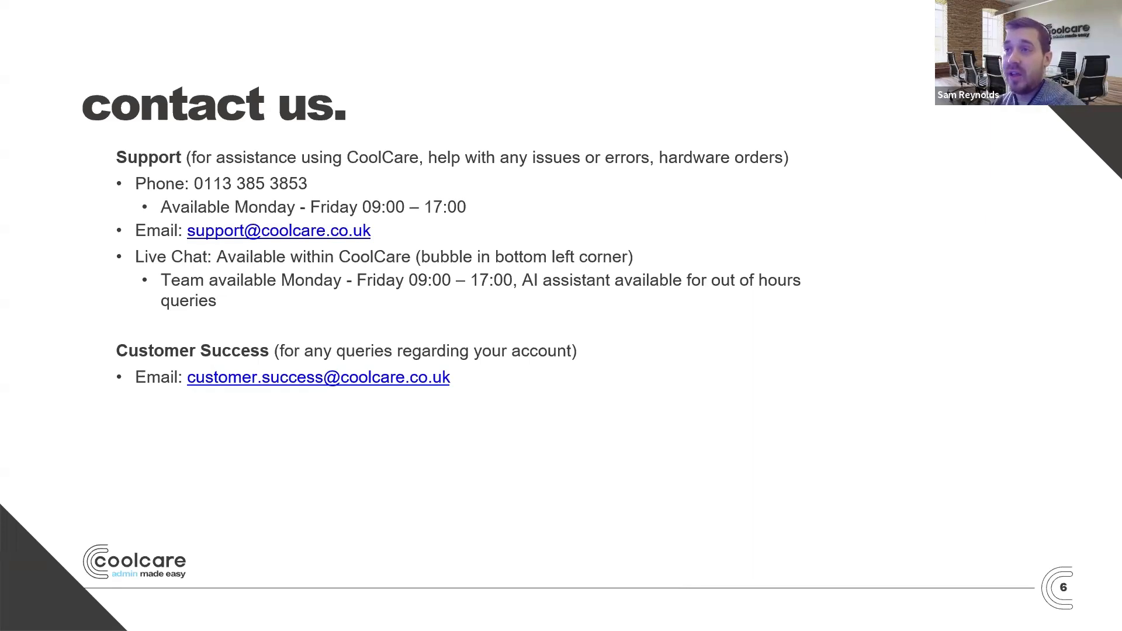
pyautogui.press('Right')
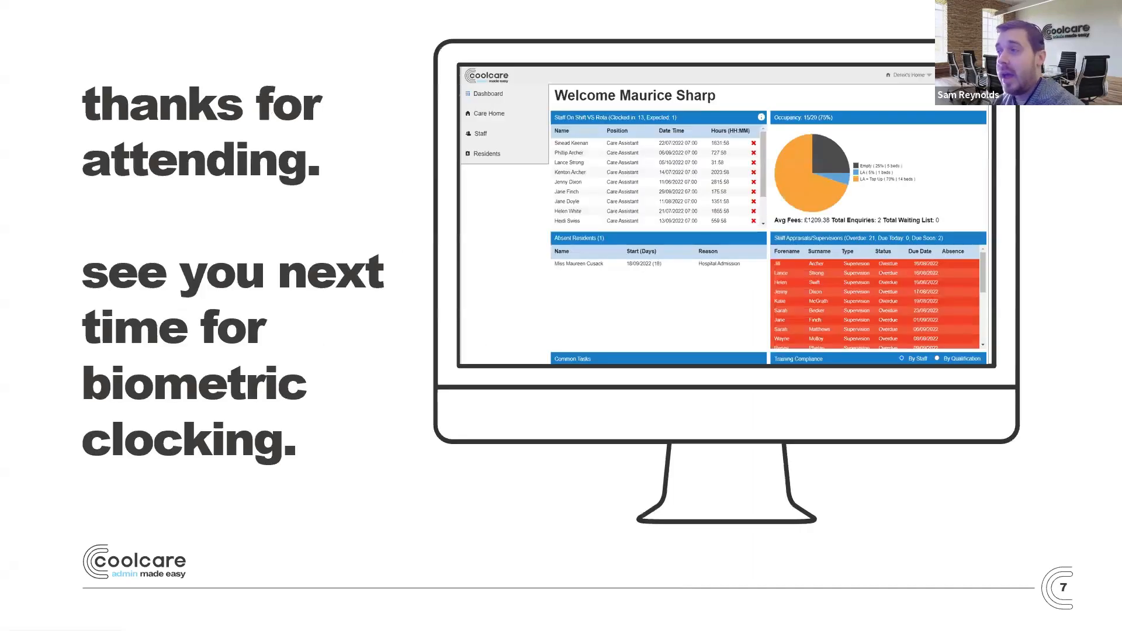